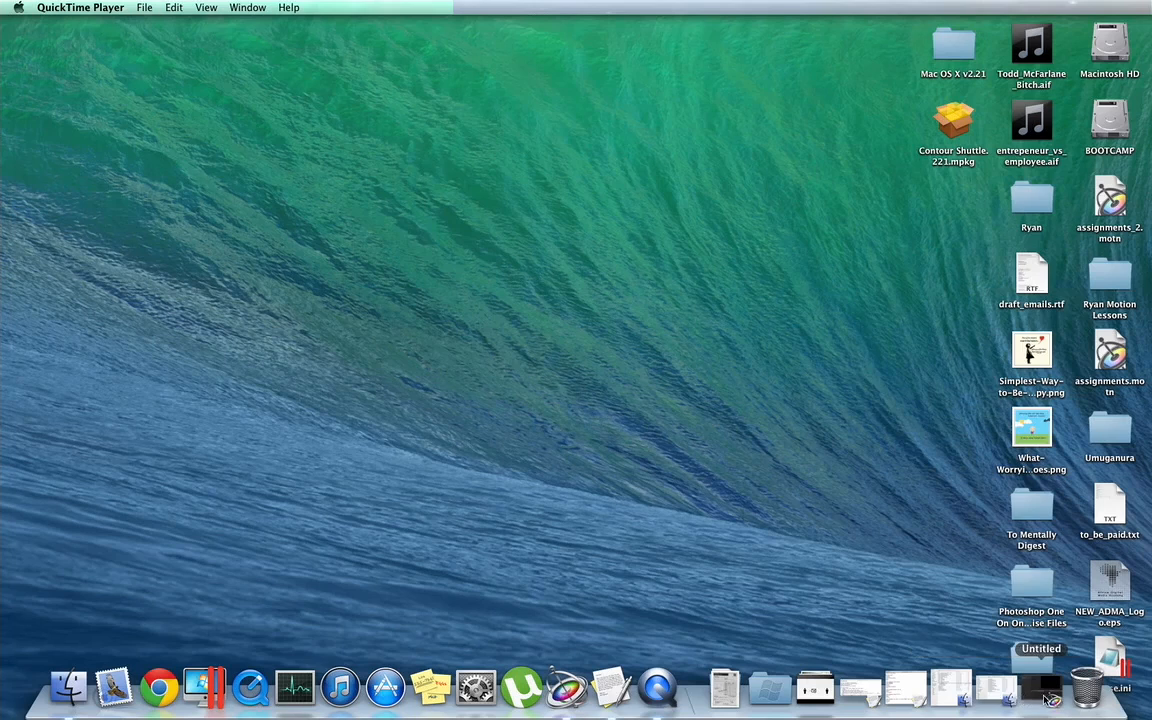
Switch to the Untitled project in Motion and show the Replicators category of the library.
{"action": "left_click", "coordinate": [1045, 689]}
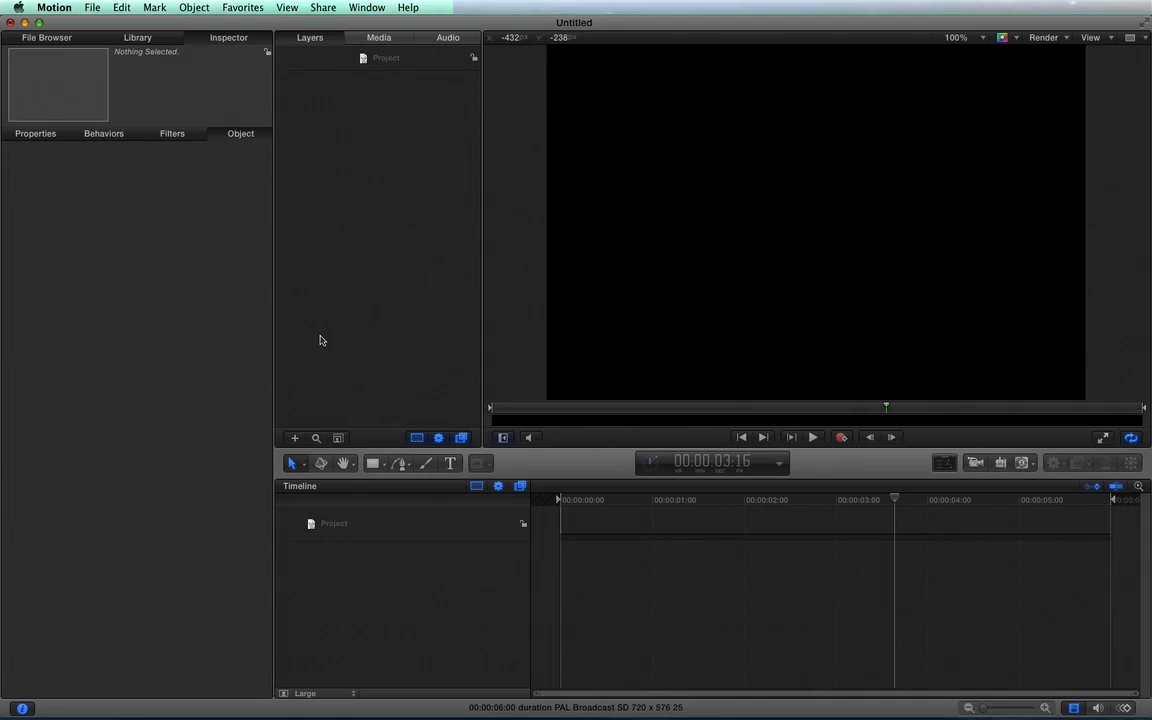
{"action": "left_click", "coordinate": [149, 40]}
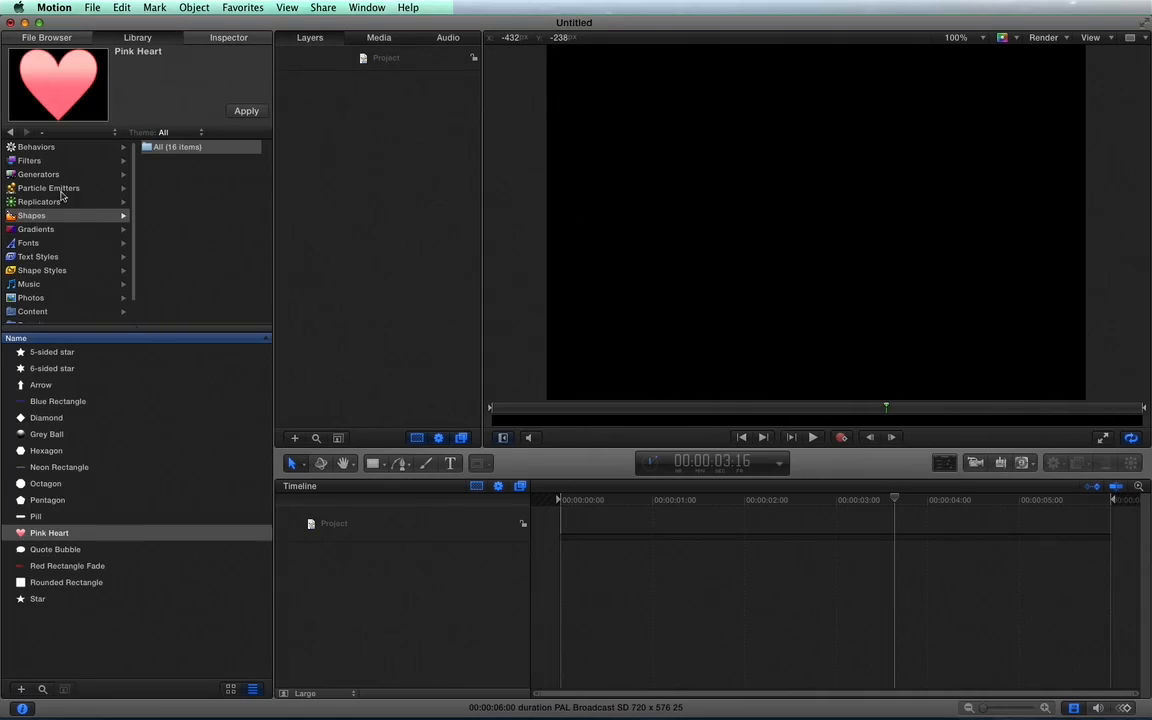
{"action": "left_click", "coordinate": [45, 202]}
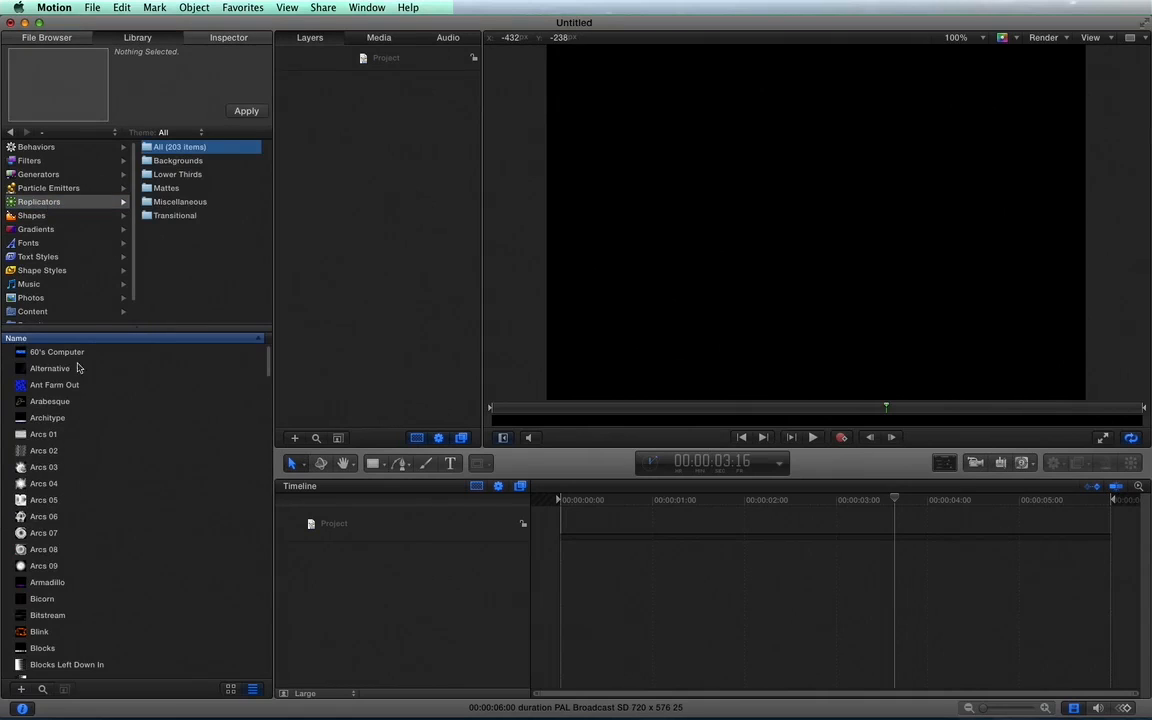
Browse the first replicator presets and add the Architype replicator to the project.
{"action": "left_click", "coordinate": [58, 366]}
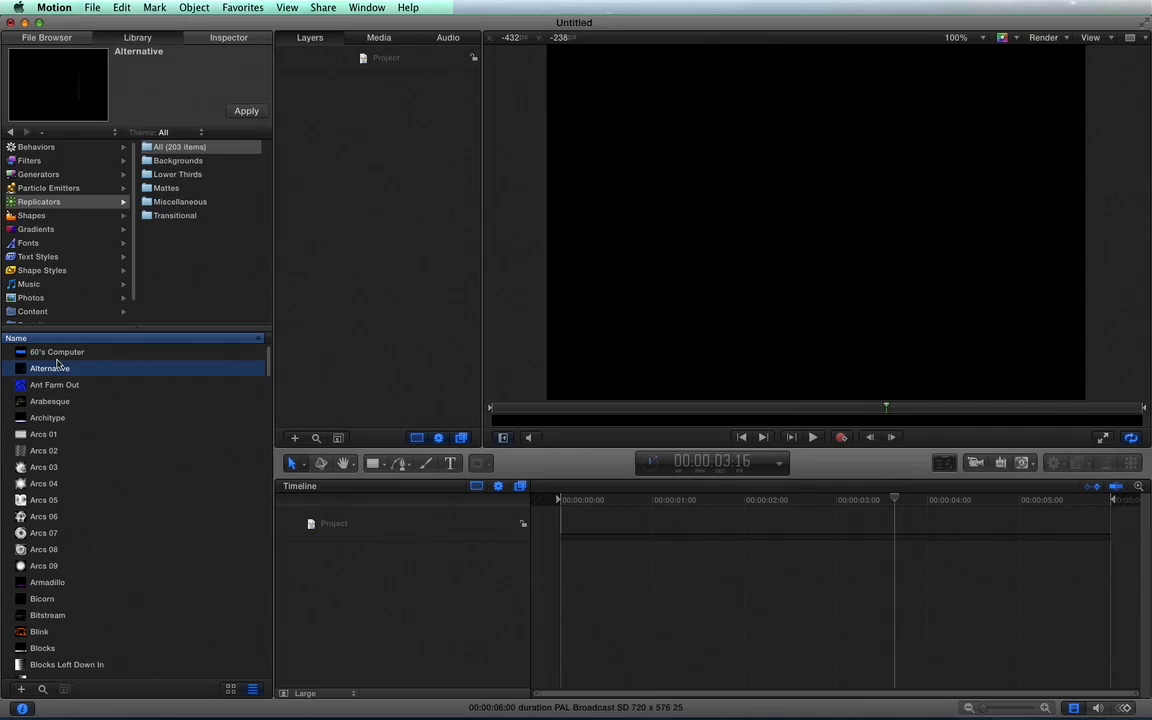
{"action": "key", "text": "Down"}
{"action": "key", "text": "Down"}
{"action": "key", "text": "Down"}
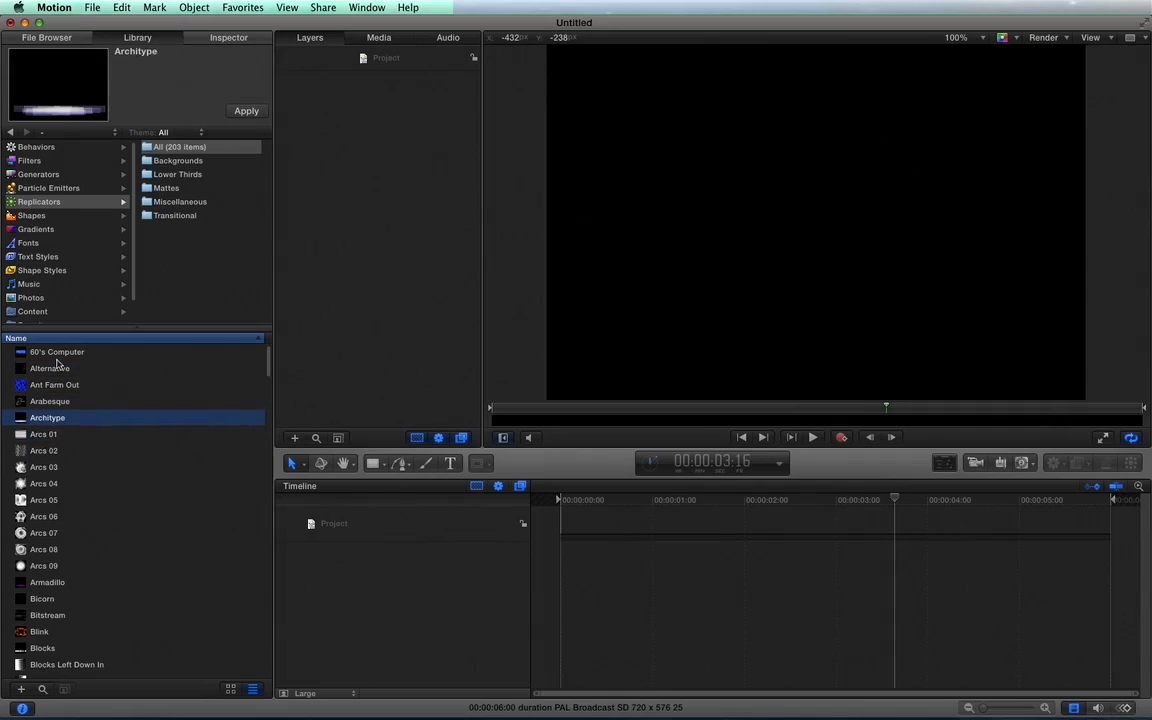
{"action": "left_click", "coordinate": [246, 111]}
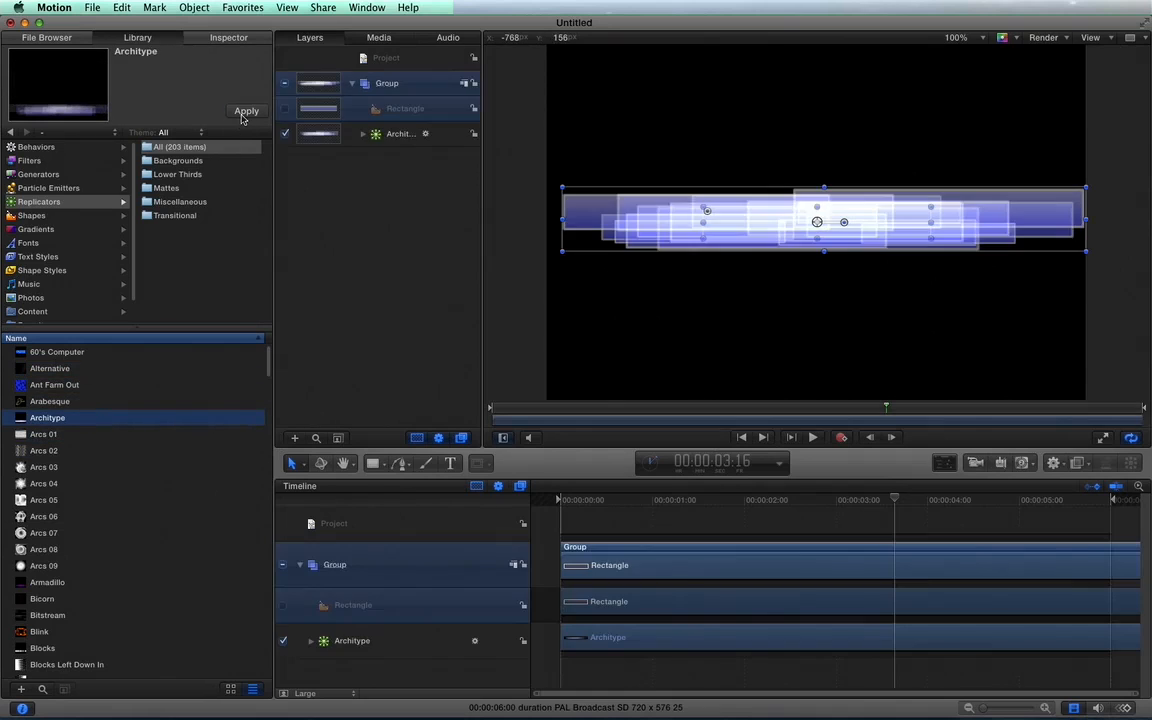
Play the Architype replicator's animation from near the start of the timeline, then stop playback.
{"action": "left_click", "coordinate": [589, 504]}
{"action": "key", "text": "space"}
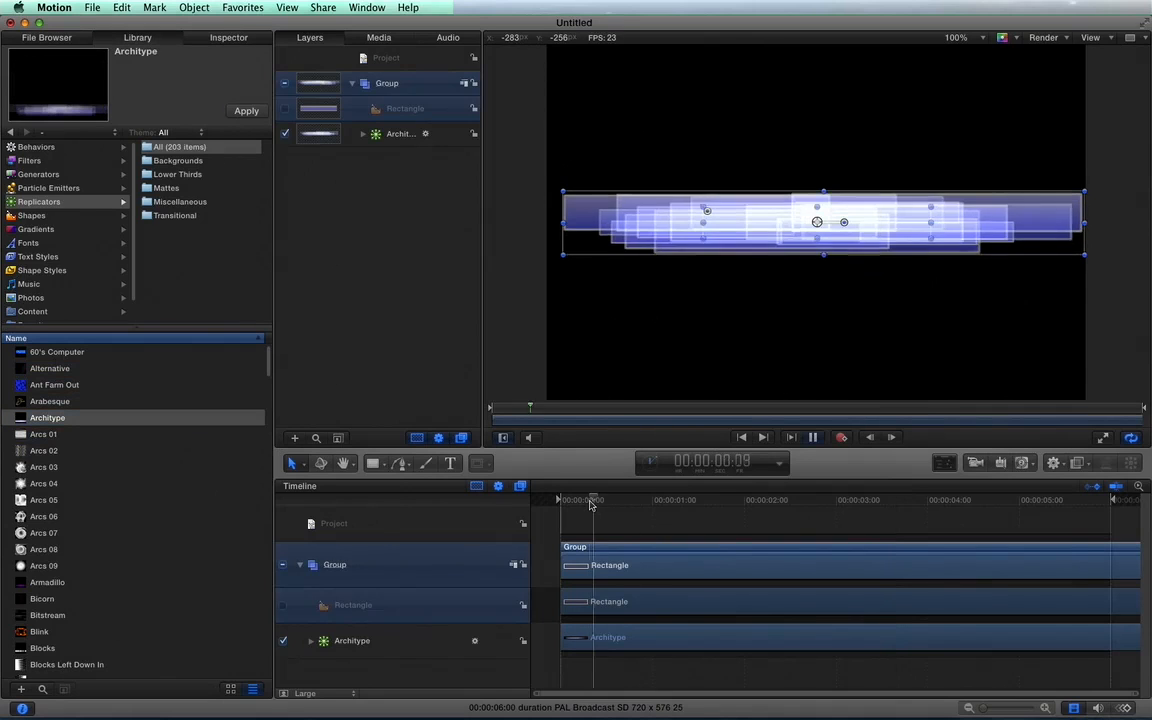
{"action": "left_click", "coordinate": [403, 326]}
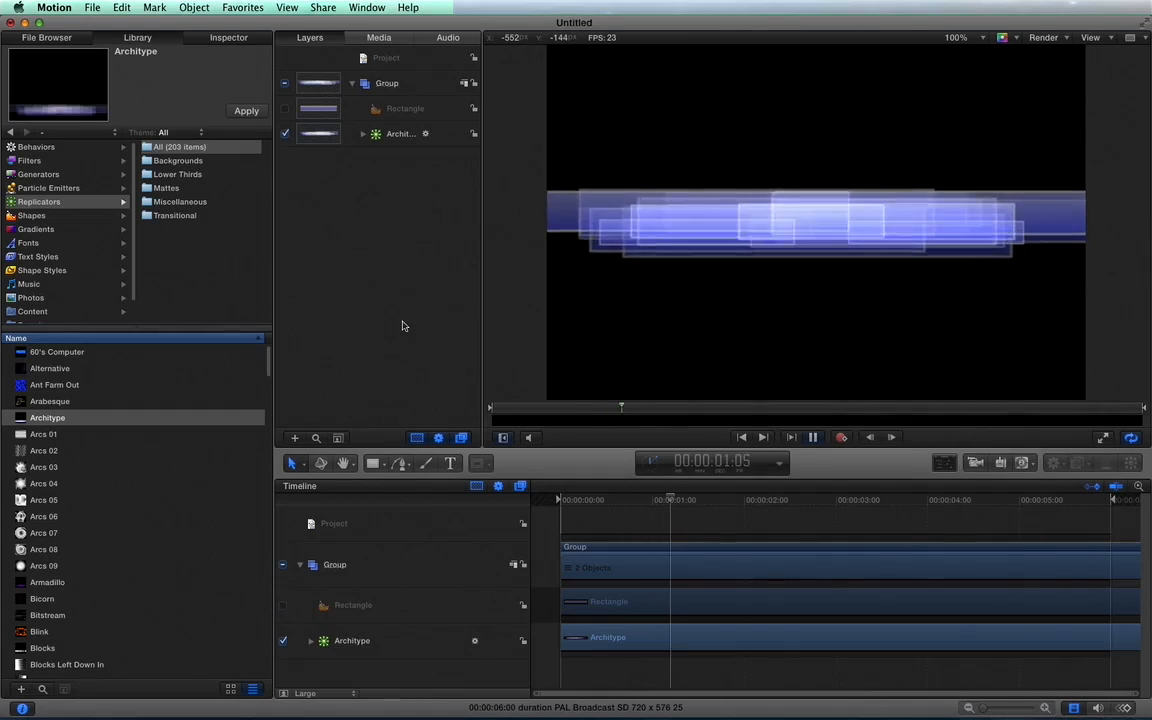
{"action": "key", "text": "space"}
Add the Arcs 09 replicator preset to the project, then delete the group holding both replicators.
{"action": "left_click", "coordinate": [40, 567]}
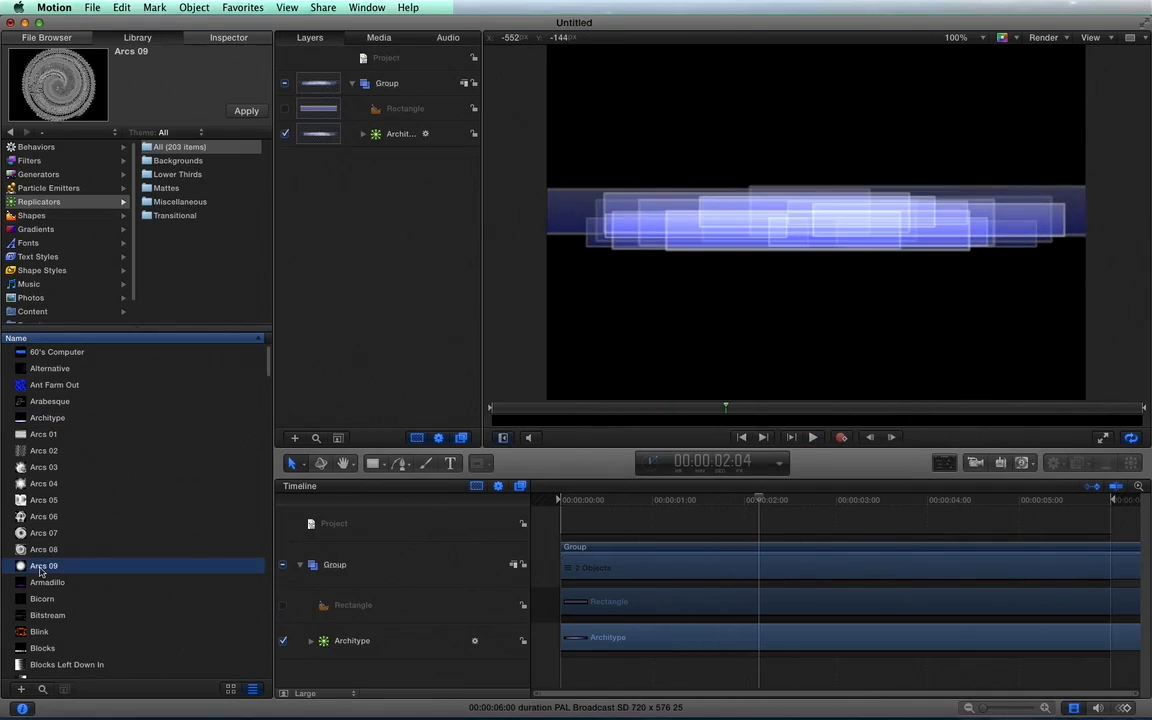
{"action": "left_click", "coordinate": [238, 111]}
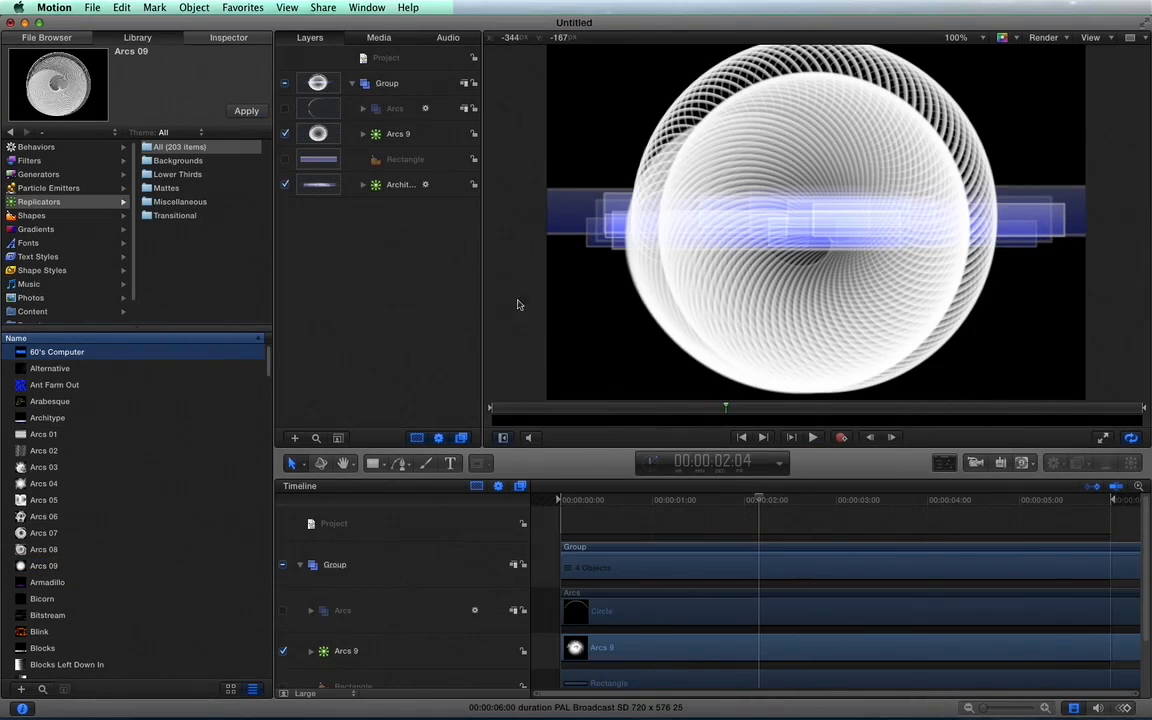
{"action": "left_click", "coordinate": [383, 85]}
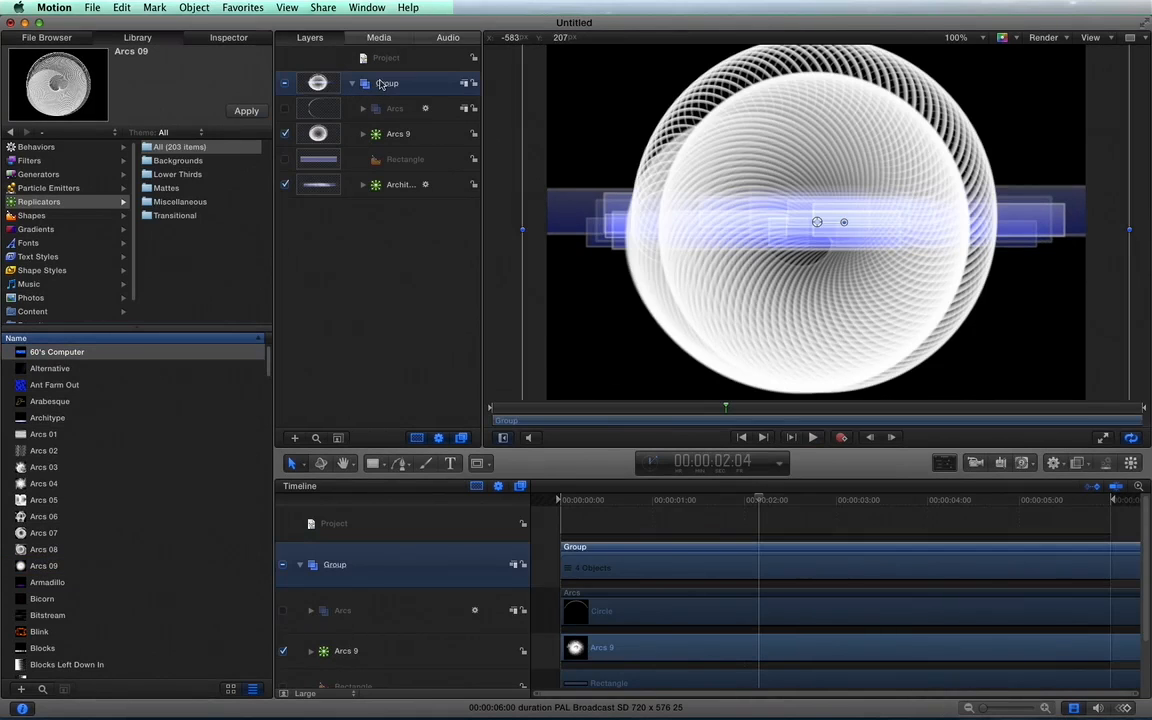
{"action": "key", "text": "Delete"}
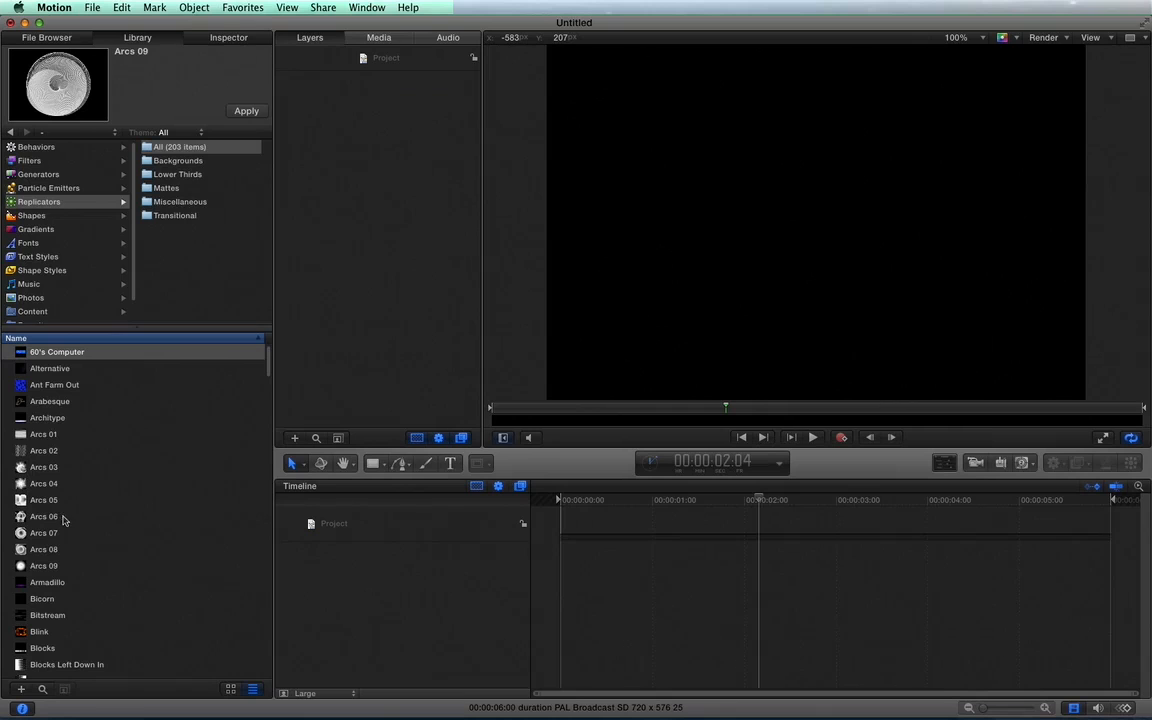
Add the 60's Computer replicator preset and preview its animation from the start of the timeline.
{"action": "left_click", "coordinate": [232, 108]}
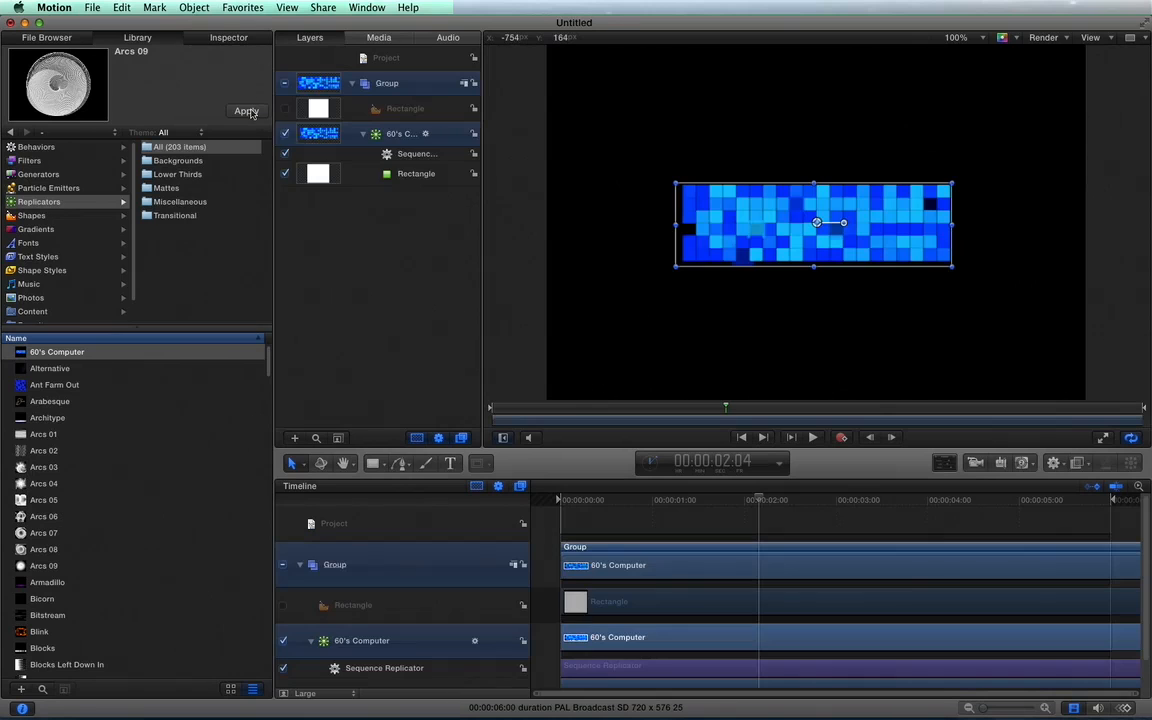
{"action": "left_click", "coordinate": [568, 498]}
{"action": "key", "text": "space"}
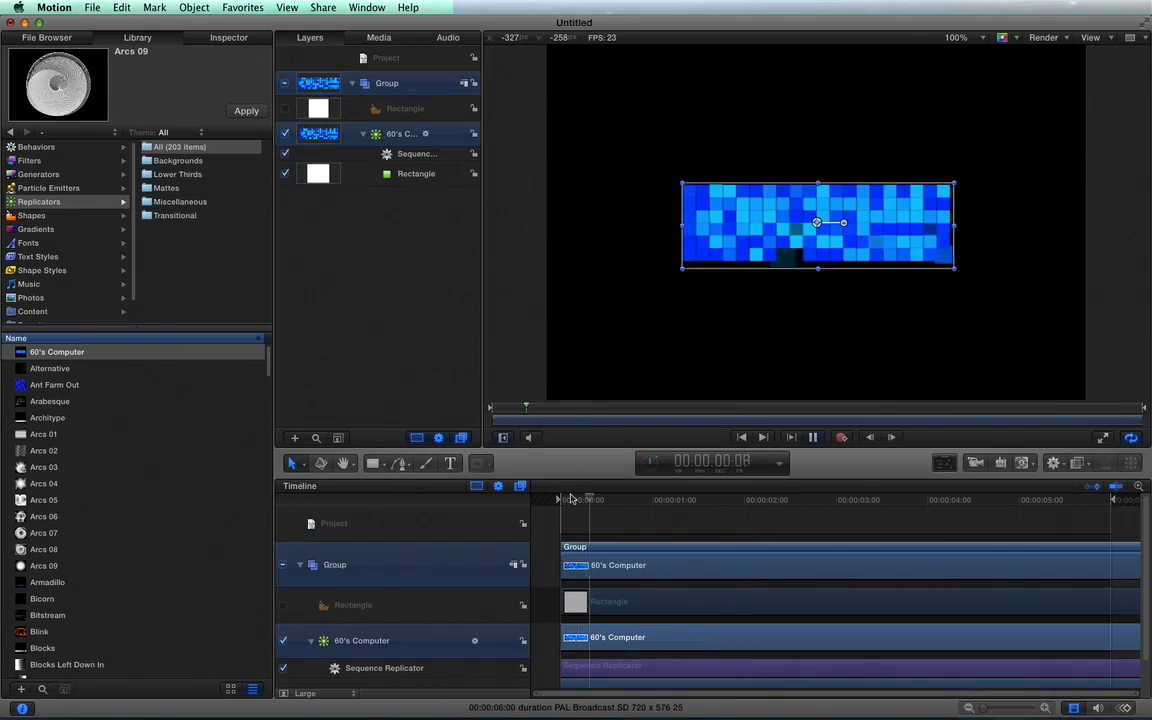
{"action": "left_click", "coordinate": [312, 261]}
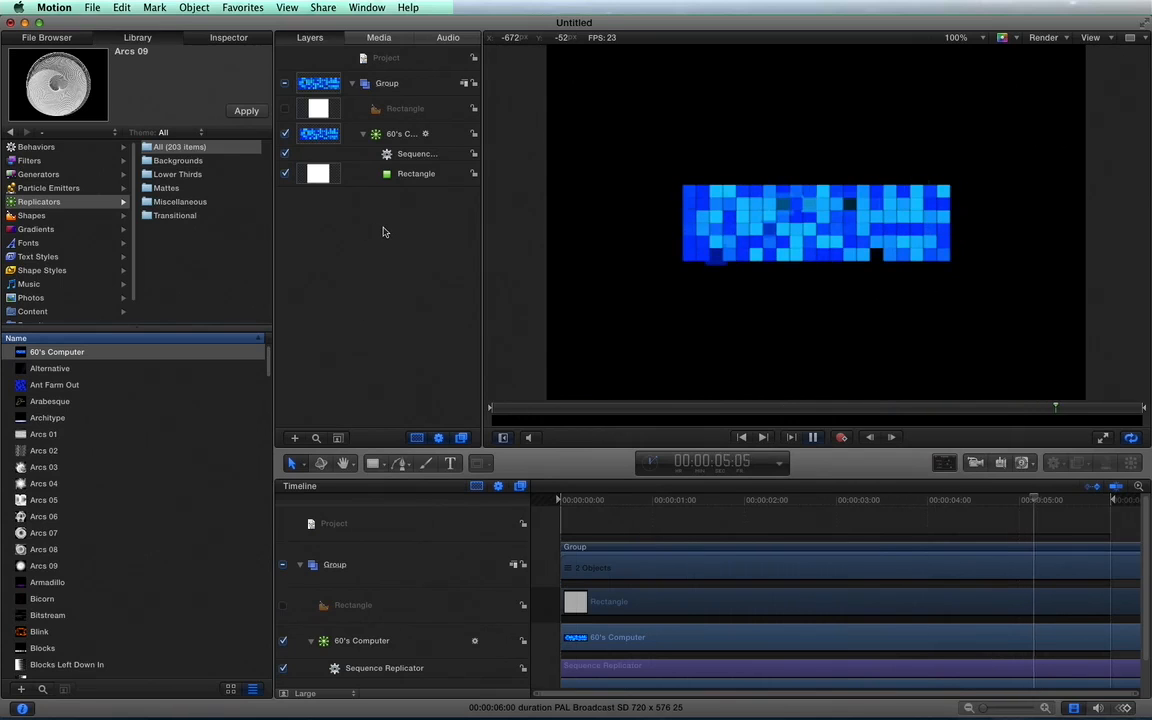
{"action": "key", "text": "space"}
Delete the group containing the 60's Computer replicator.
{"action": "left_click", "coordinate": [389, 86]}
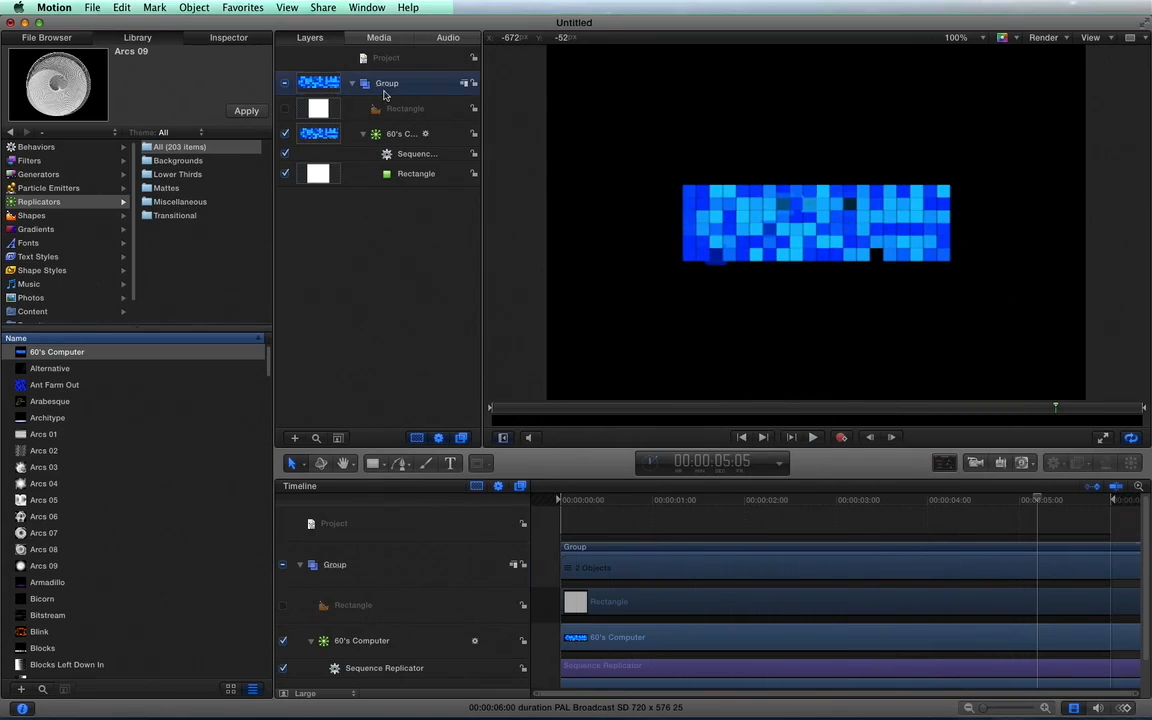
{"action": "key", "text": "Delete"}
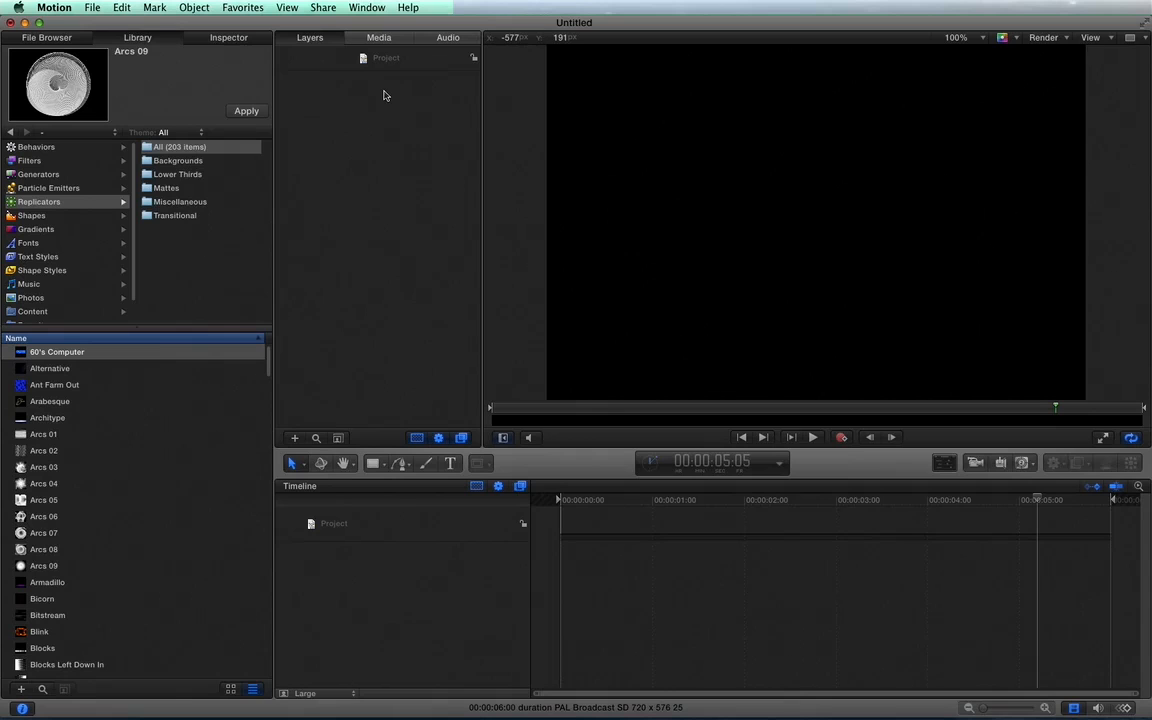
Draw a nearly square white rectangle slightly above the centre of the canvas.
{"action": "left_click", "coordinate": [374, 466]}
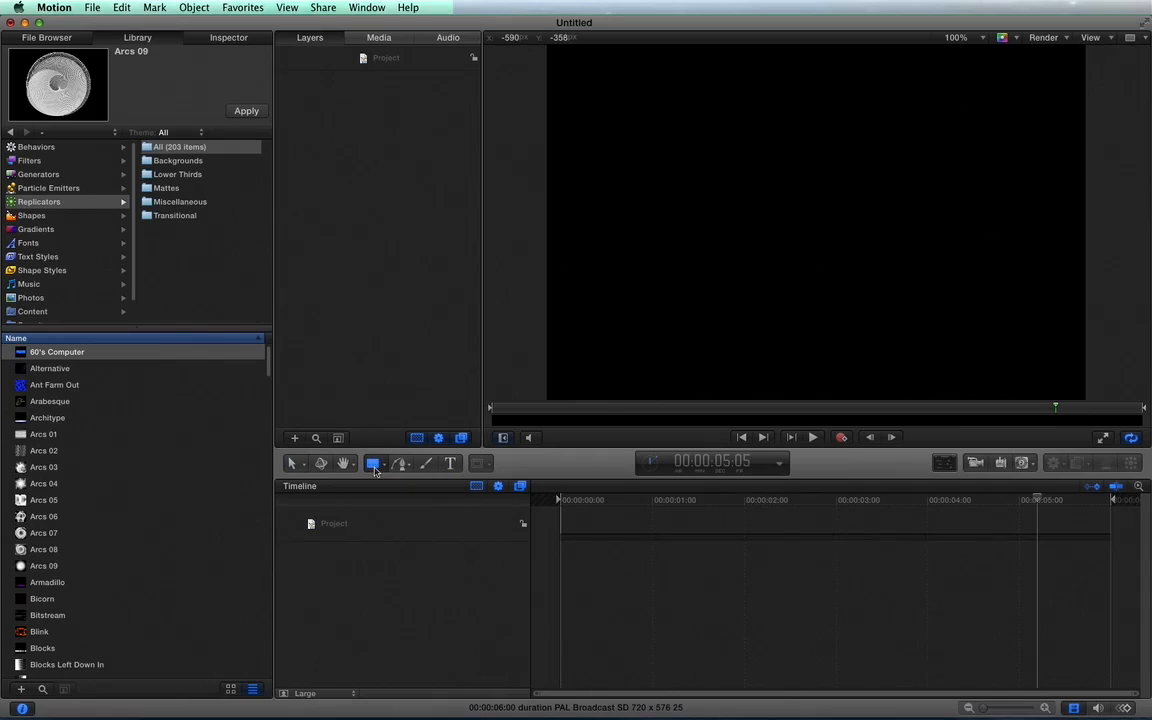
{"action": "left_click_drag", "start_coordinate": [737, 112], "coordinate": [876, 261]}
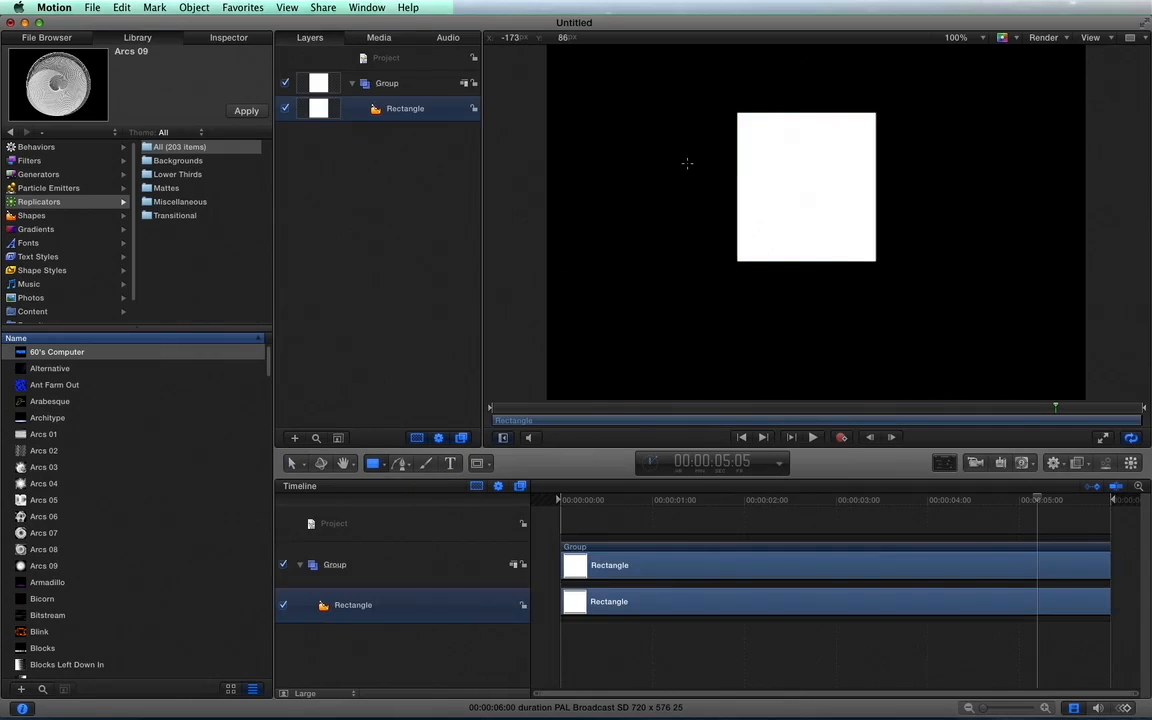
{"action": "left_click", "coordinate": [82, 40]}
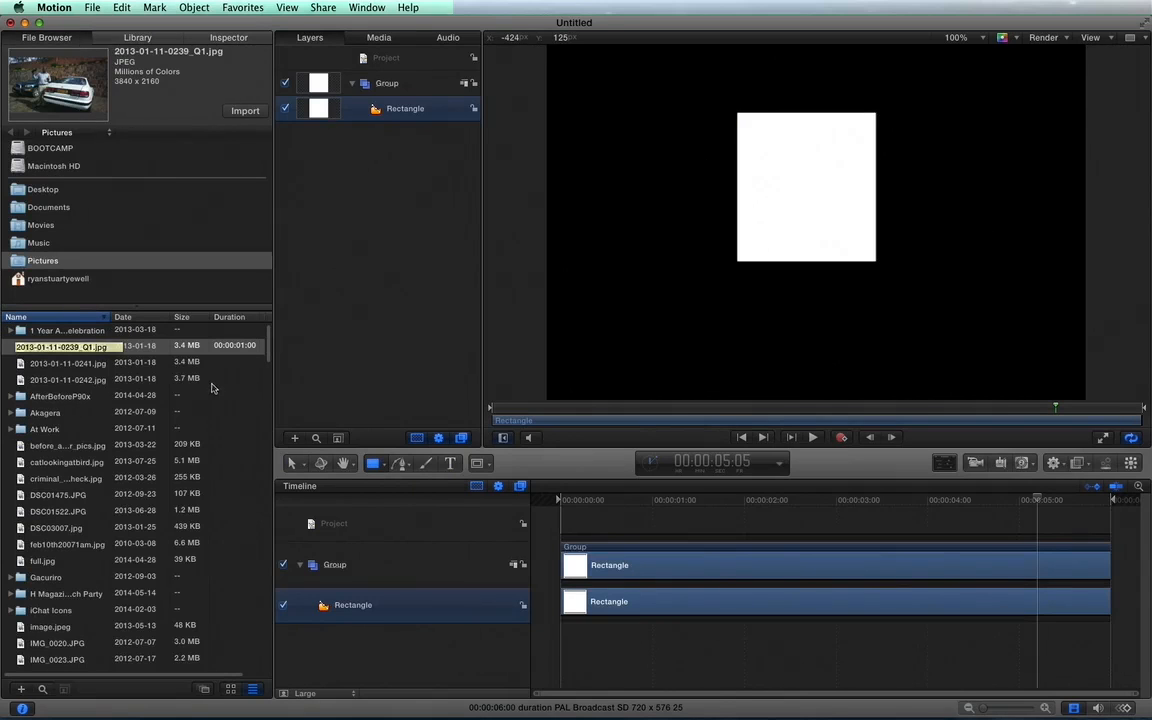
{"action": "left_click", "coordinate": [245, 111]}
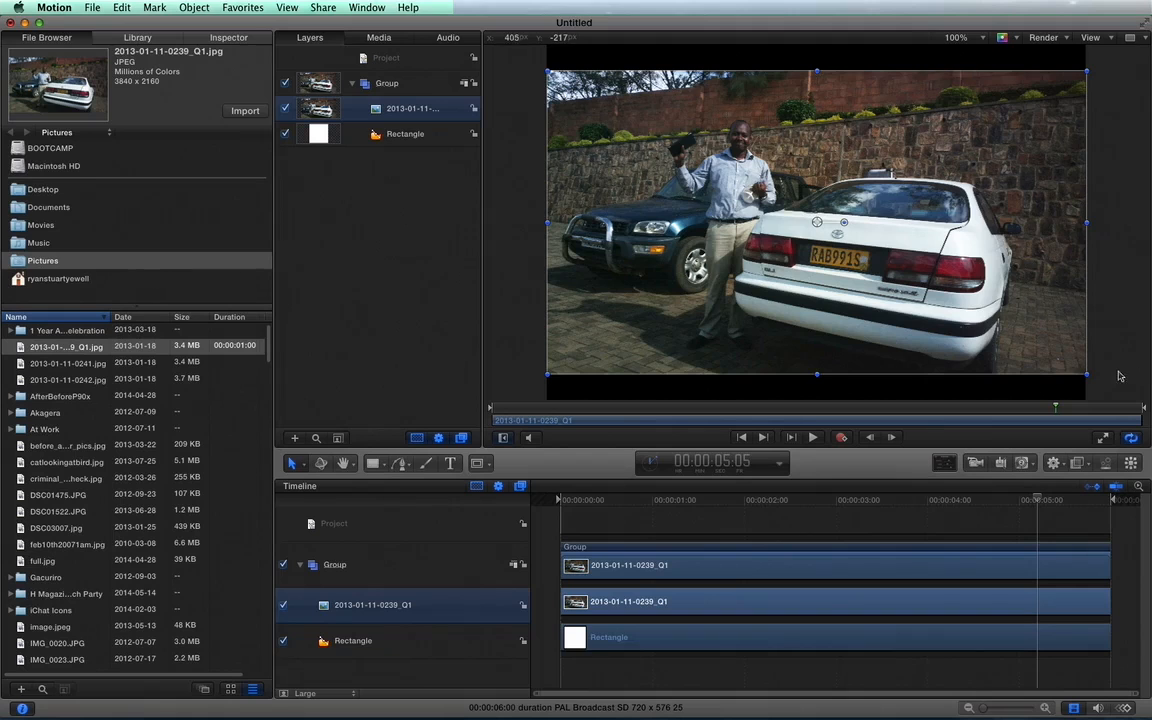
{"action": "left_click_drag", "start_coordinate": [1085, 372], "coordinate": [898, 260]}
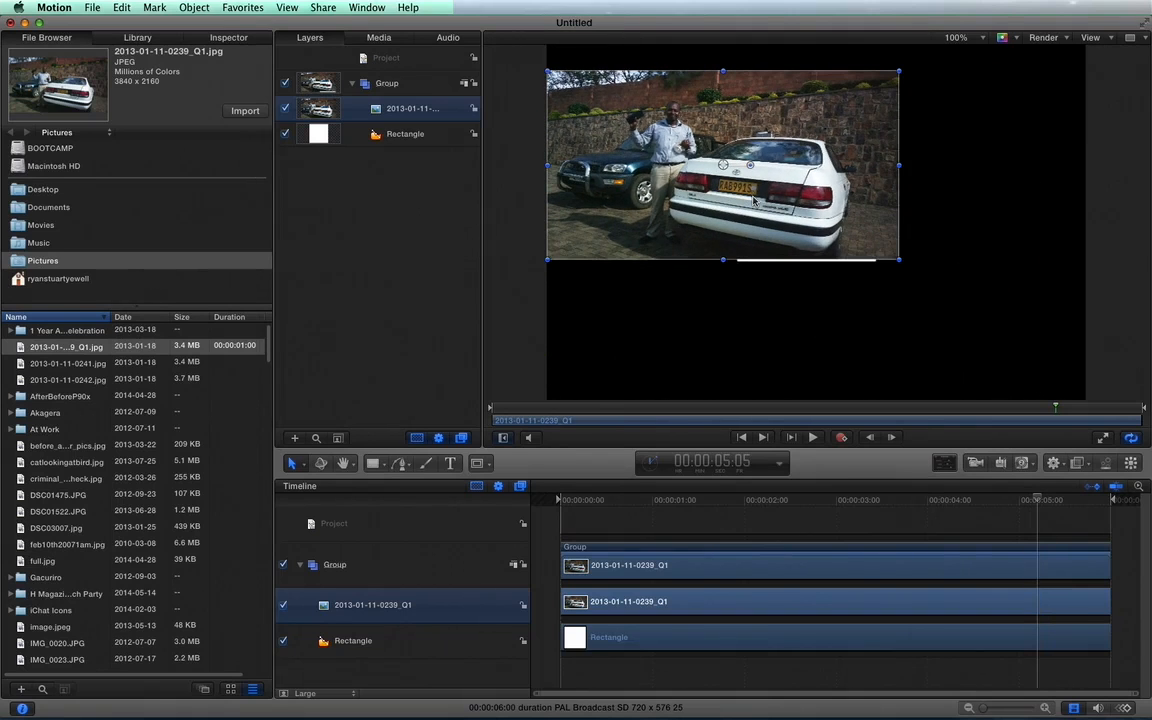
Delete the imported car picture and the white rectangle from the group.
{"action": "key", "text": "Delete"}
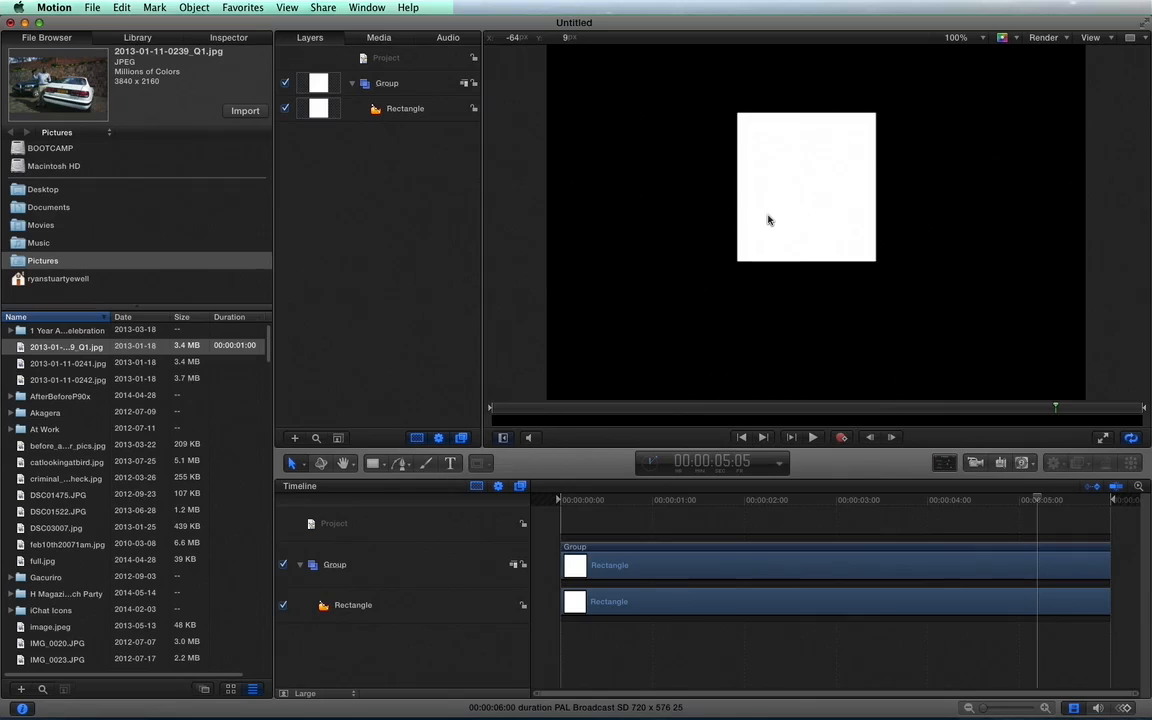
{"action": "left_click", "coordinate": [768, 220]}
{"action": "key", "text": "Delete"}
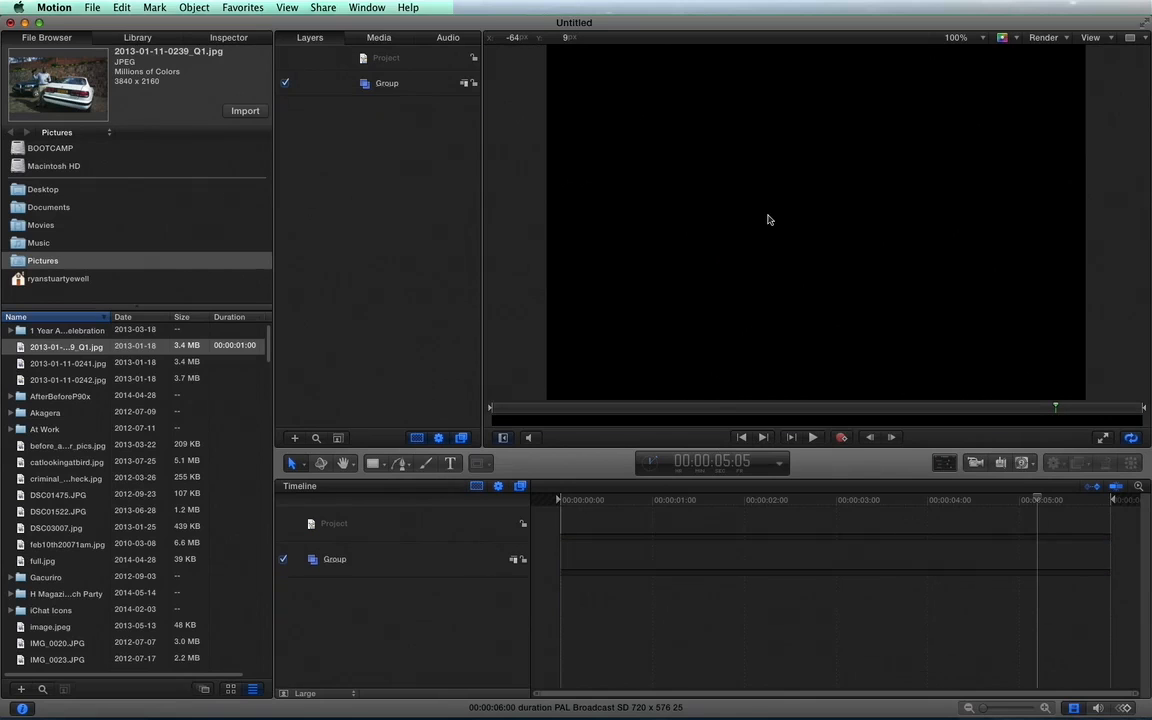
Add the Pink Heart shape from the library's Shapes category to the project.
{"action": "left_click", "coordinate": [138, 37]}
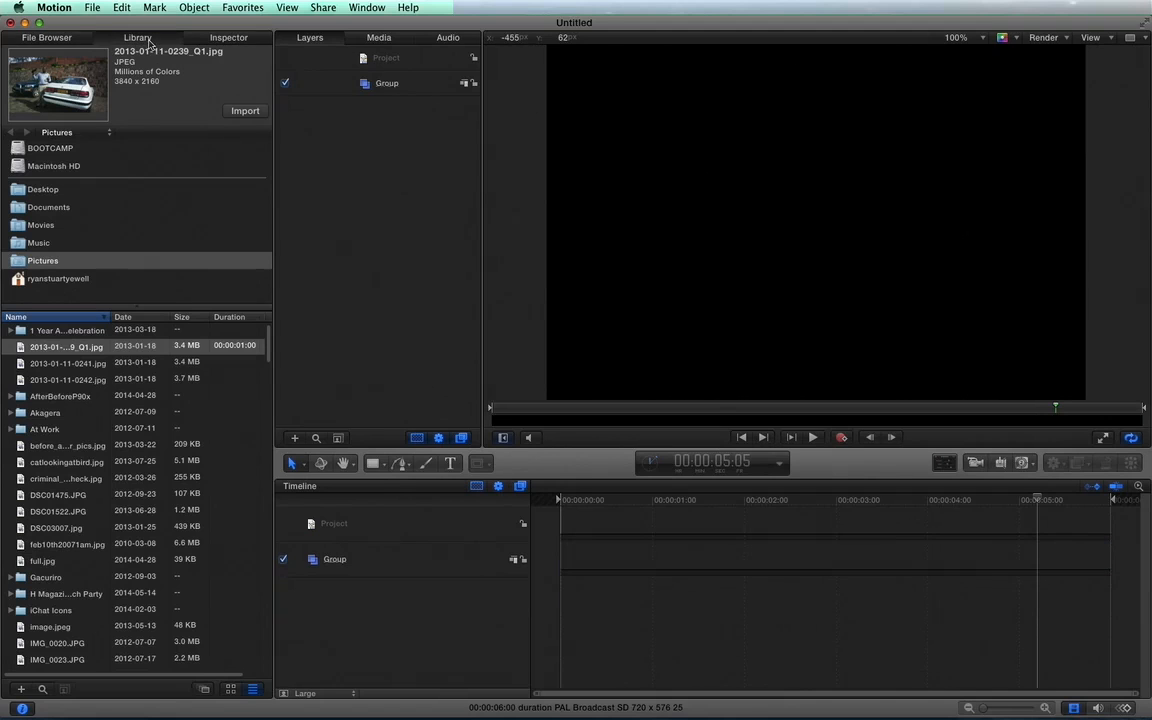
{"action": "left_click", "coordinate": [54, 216]}
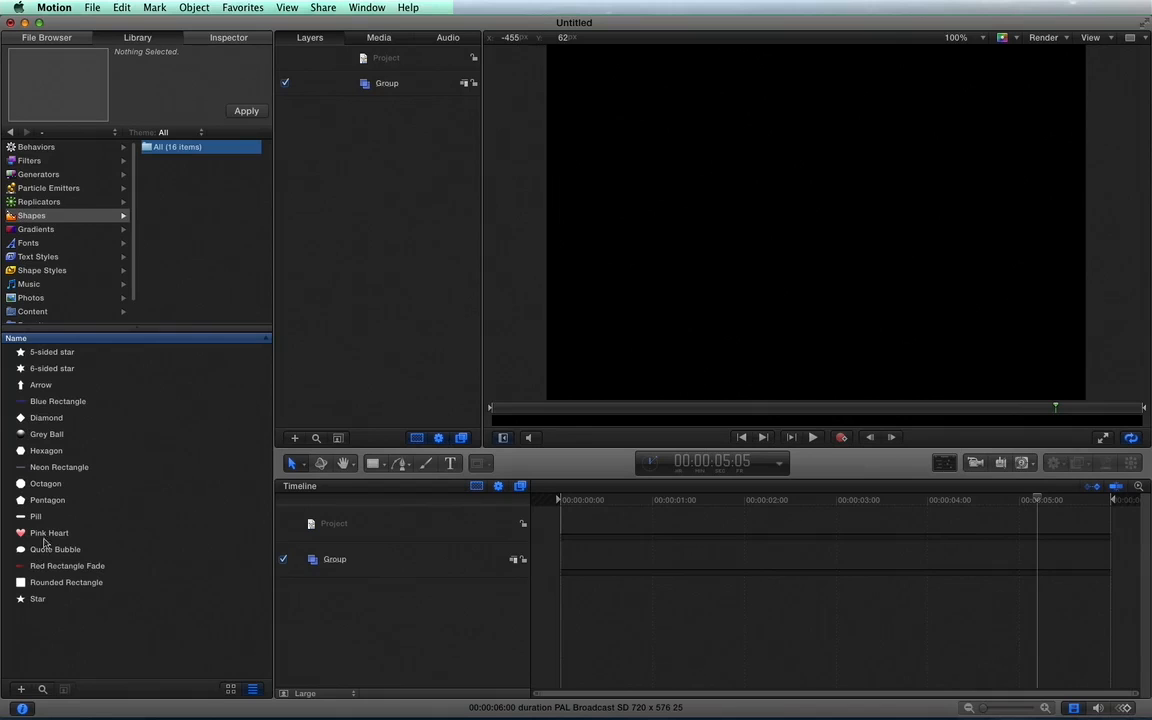
{"action": "left_click", "coordinate": [44, 535]}
{"action": "left_click", "coordinate": [248, 111]}
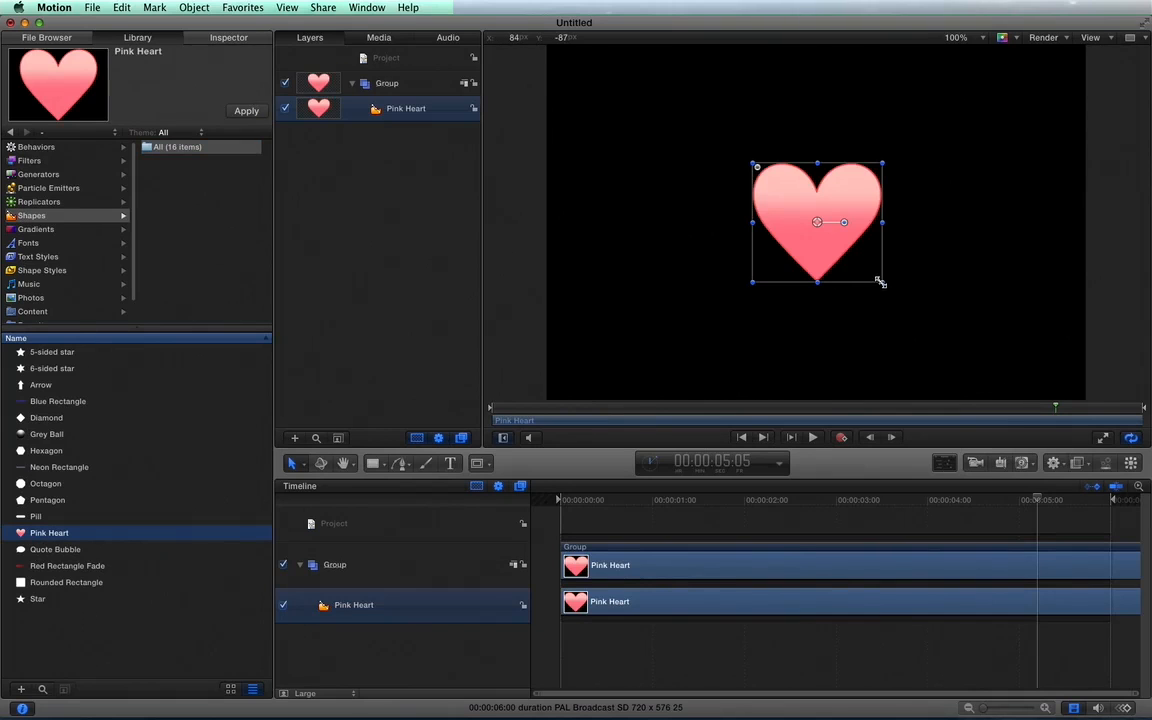
Scale the pink heart down to a little over half its size around the centre of the canvas.
{"action": "right_click", "coordinate": [850, 258]}
{"action": "left_click", "coordinate": [828, 228]}
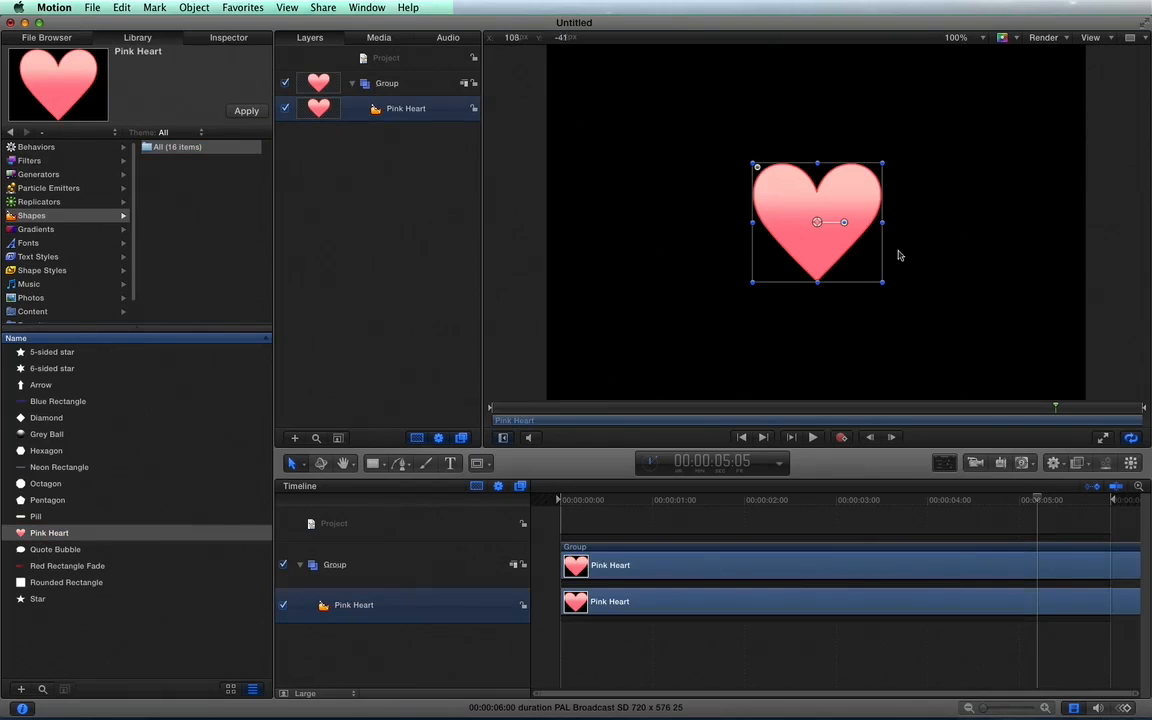
{"action": "left_click_drag", "start_coordinate": [884, 282], "coordinate": [858, 256]}
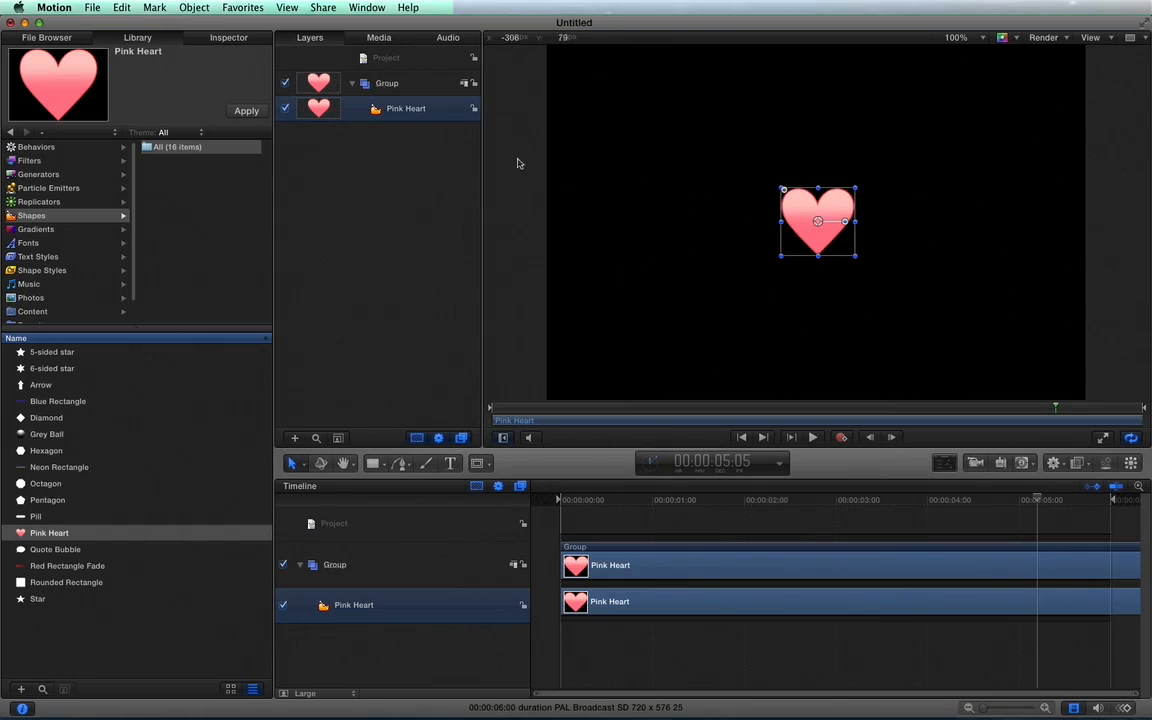
Create a replicator from the Pink Heart layer.
{"action": "left_click", "coordinate": [387, 123]}
{"action": "left_click", "coordinate": [396, 114]}
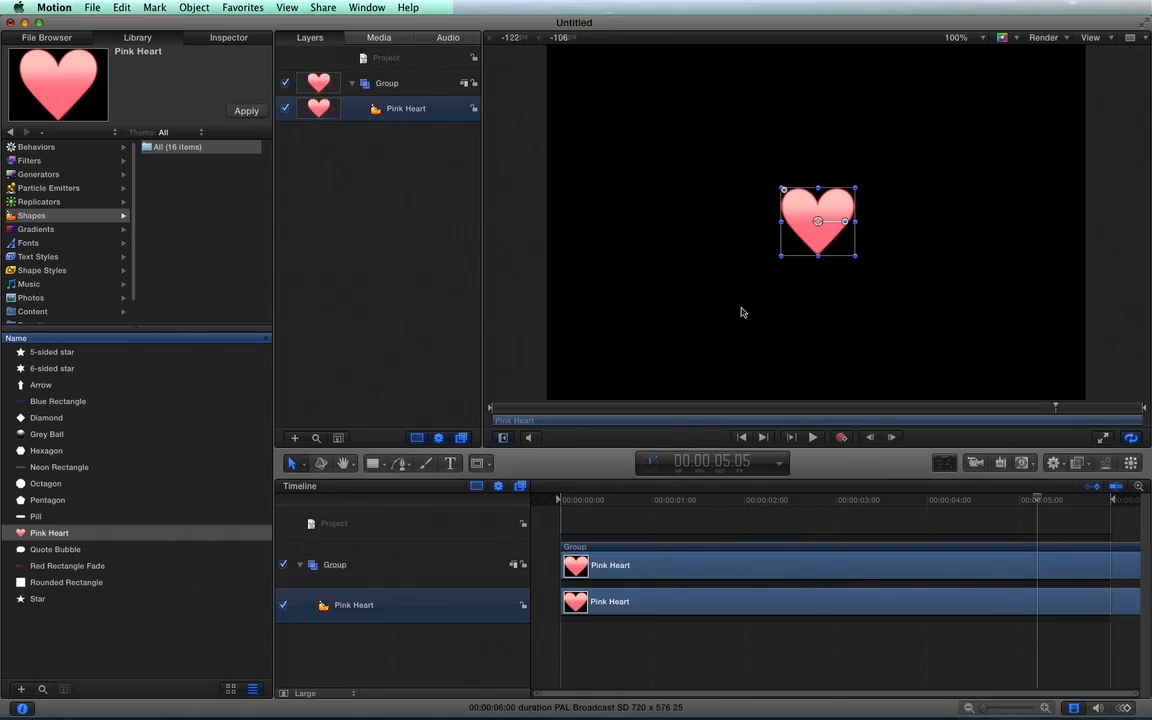
{"action": "left_click", "coordinate": [1130, 463]}
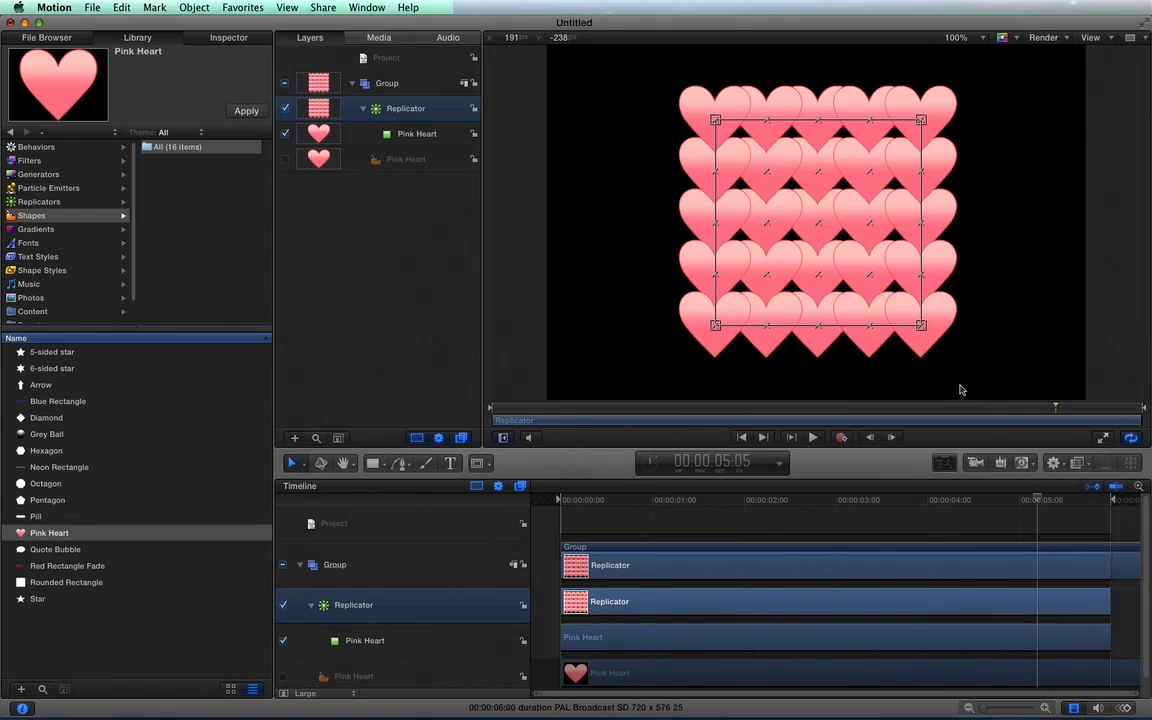
Enlarge the replicator's rectangle so the hearts spread apart across nearly the whole canvas, and preview the playback.
{"action": "left_click_drag", "start_coordinate": [920, 325], "coordinate": [1029, 357]}
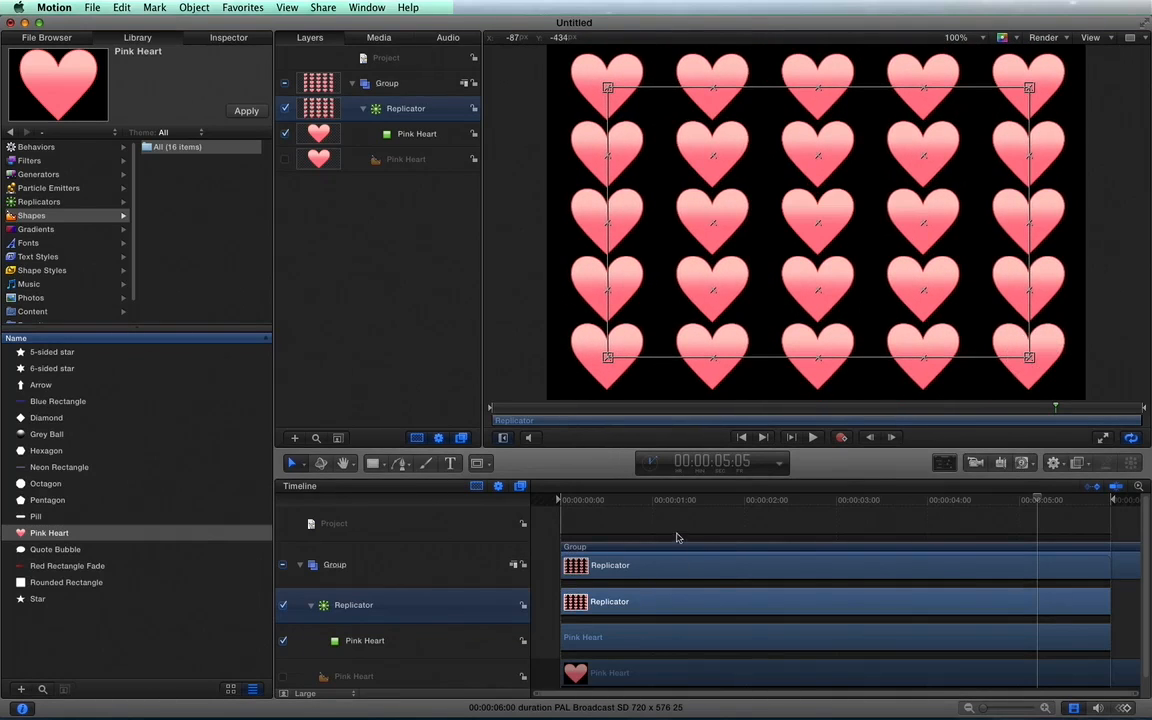
{"action": "key", "text": "space"}
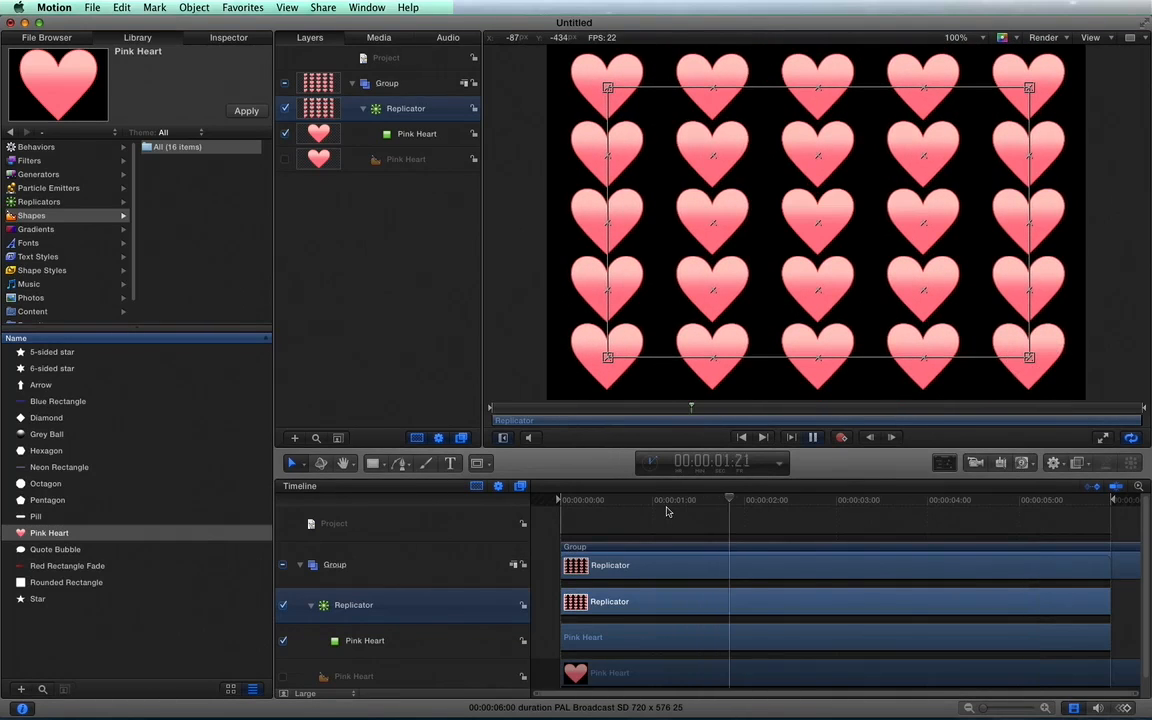
{"action": "key", "text": "space"}
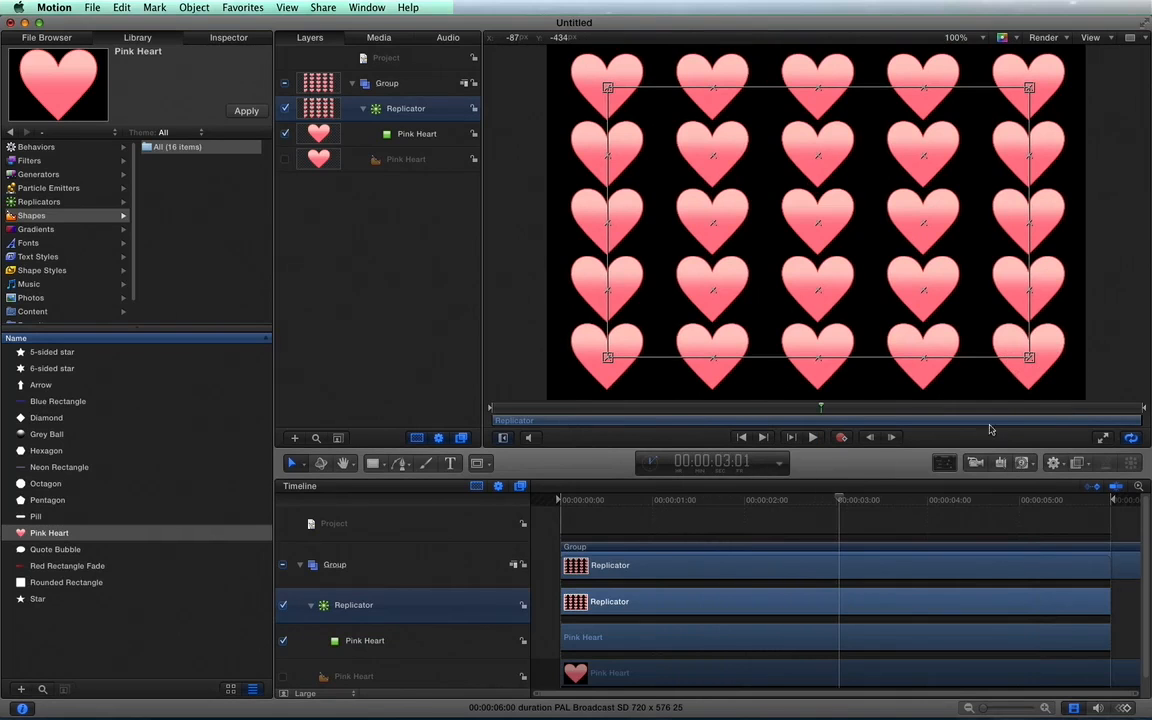
{"action": "mouse_move", "coordinate": [1029, 357]}
{"action": "left_mouse_down"}
{"action": "mouse_move", "coordinate": [1003, 341]}
{"action": "mouse_move", "coordinate": [1022, 364]}
{"action": "left_mouse_up"}
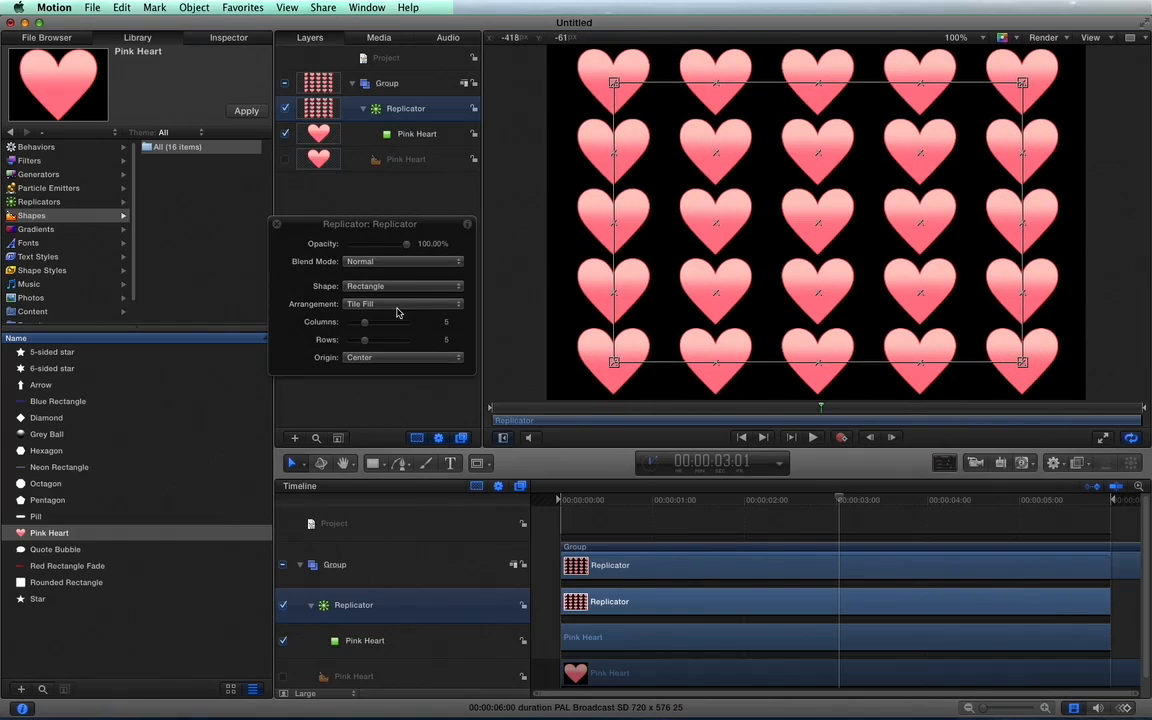
Set the replicator's rectangle to 4 rows and try the Line shape with 4 points.
{"action": "mouse_move", "coordinate": [367, 323]}
{"action": "left_mouse_down"}
{"action": "mouse_move", "coordinate": [353, 322]}
{"action": "mouse_move", "coordinate": [368, 322]}
{"action": "mouse_move", "coordinate": [361, 342]}
{"action": "left_mouse_up"}
{"action": "left_click", "coordinate": [386, 287]}
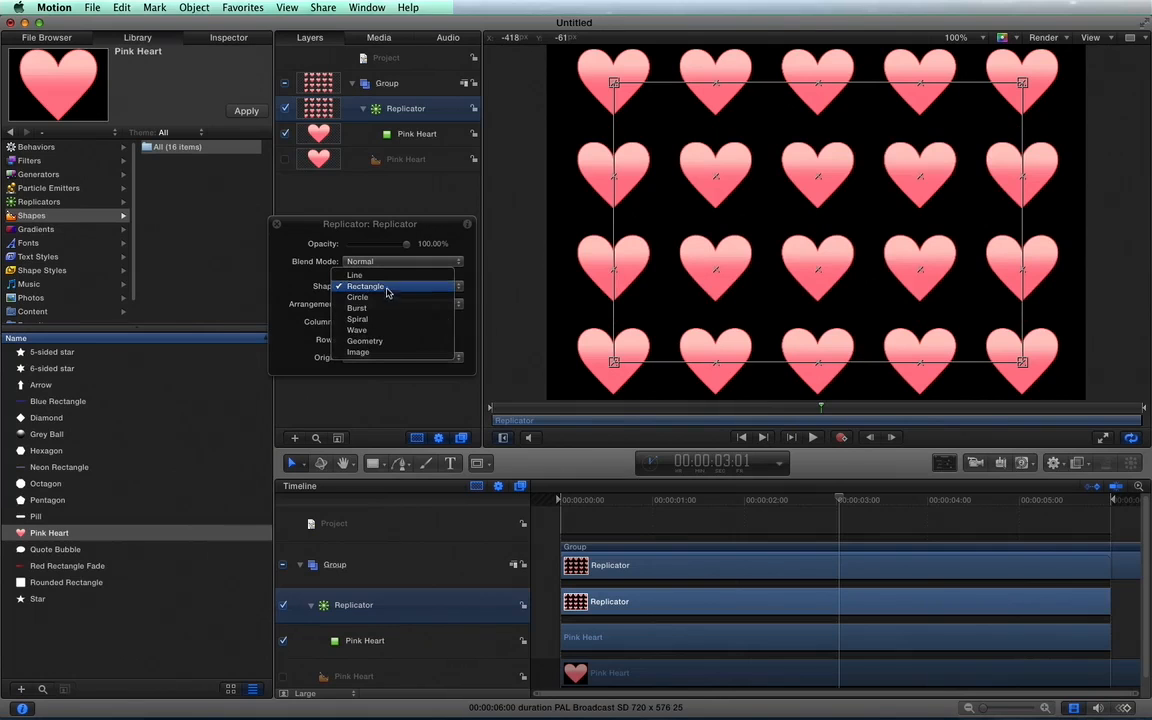
{"action": "left_click", "coordinate": [356, 275]}
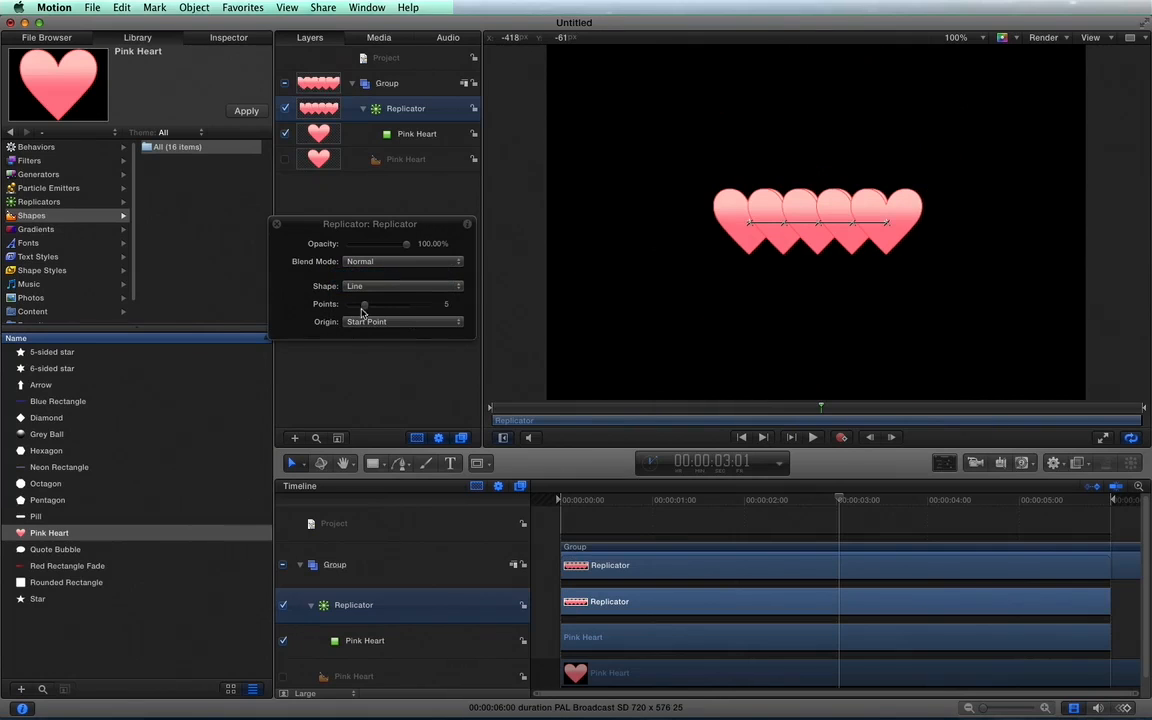
{"action": "mouse_move", "coordinate": [365, 308]}
{"action": "left_mouse_down"}
{"action": "mouse_move", "coordinate": [375, 306]}
{"action": "mouse_move", "coordinate": [360, 303]}
{"action": "left_mouse_up"}
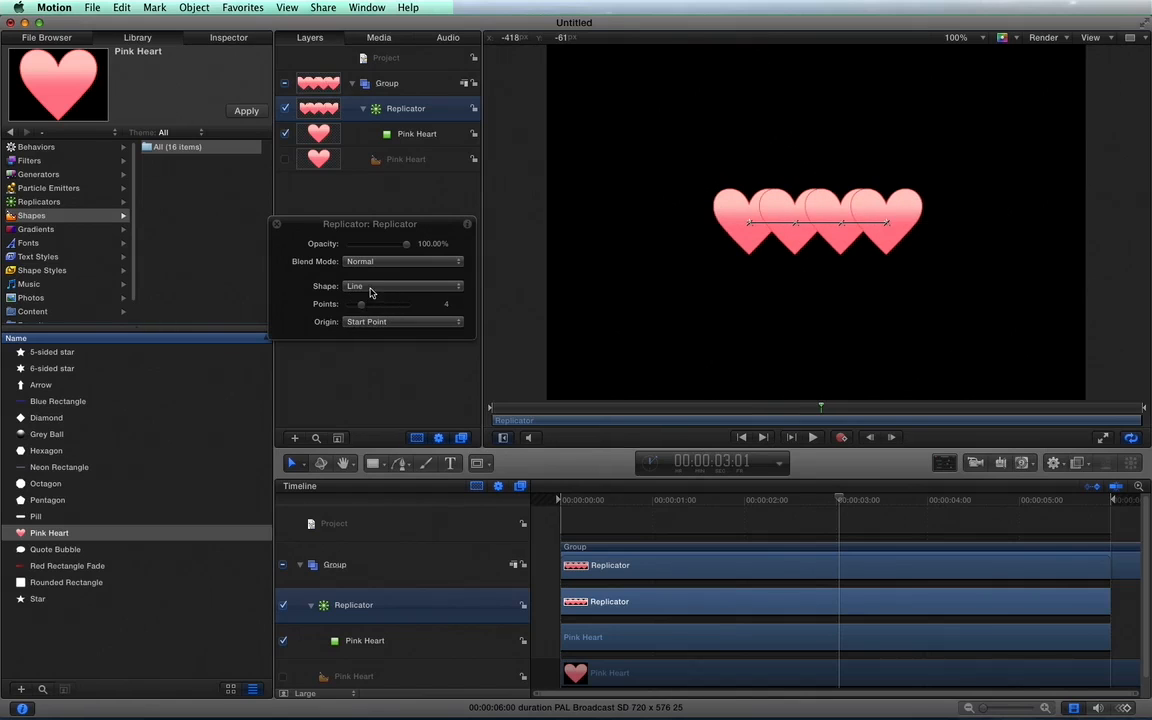
Change the replicator's shape to Circle and show its full settings in the Inspector, closing the floating controls.
{"action": "left_click", "coordinate": [368, 288]}
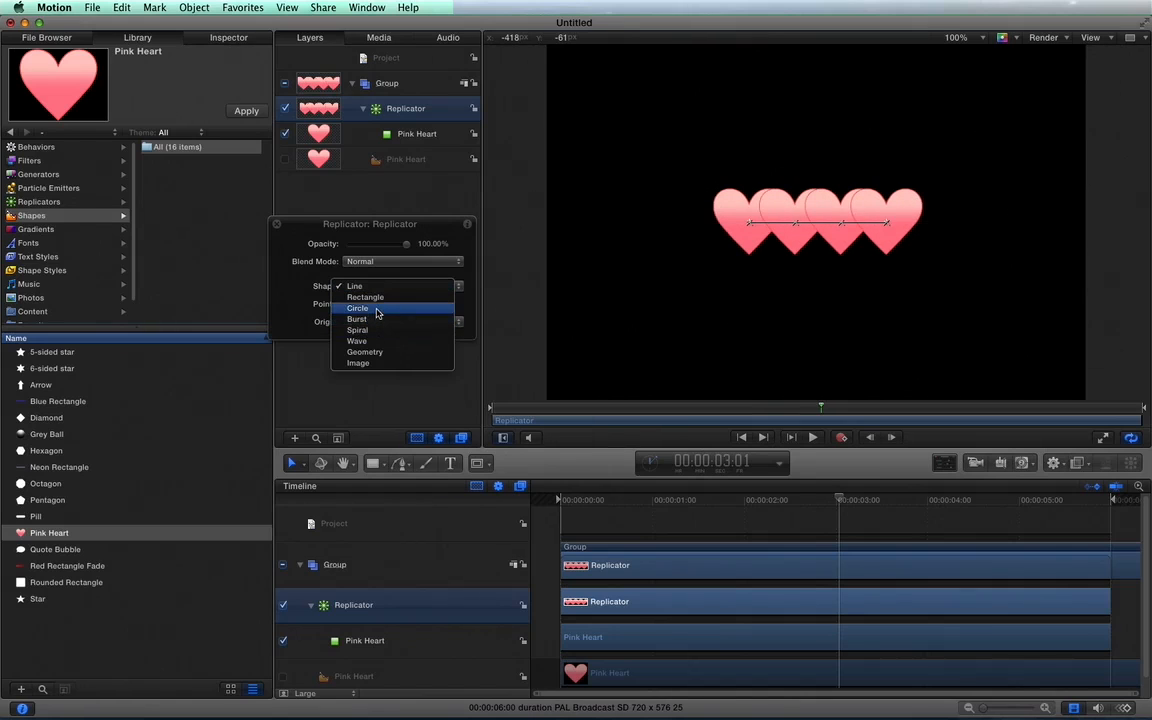
{"action": "left_click", "coordinate": [378, 311]}
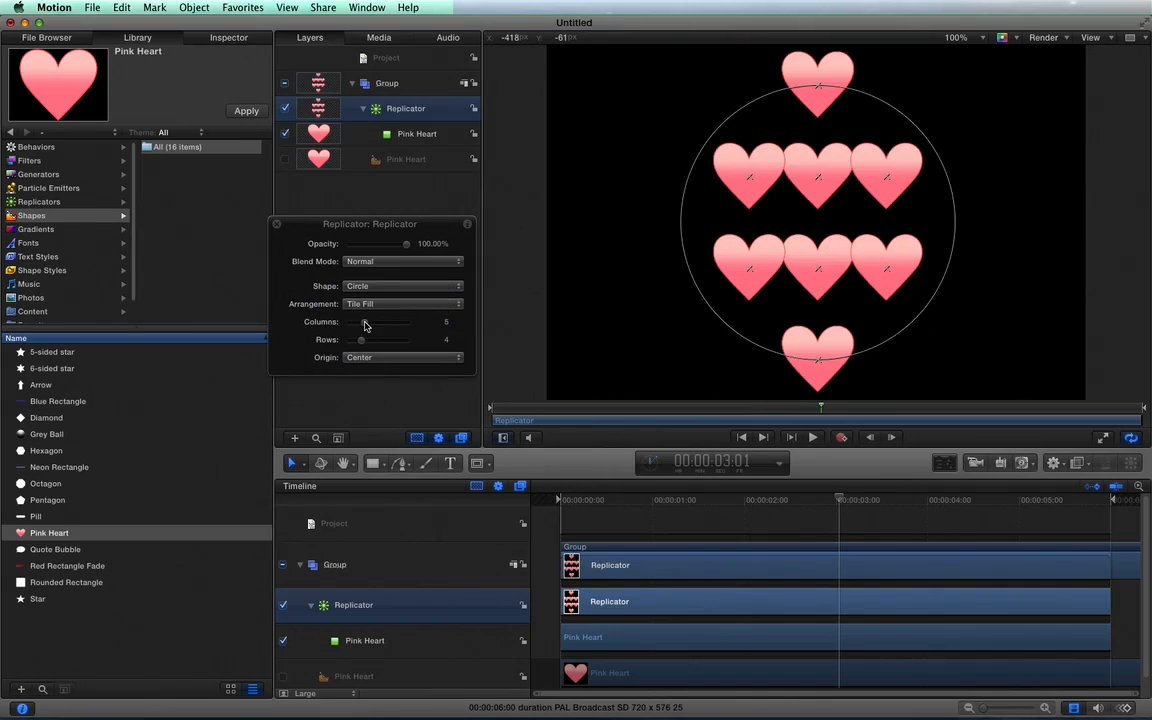
{"action": "left_click", "coordinate": [467, 226]}
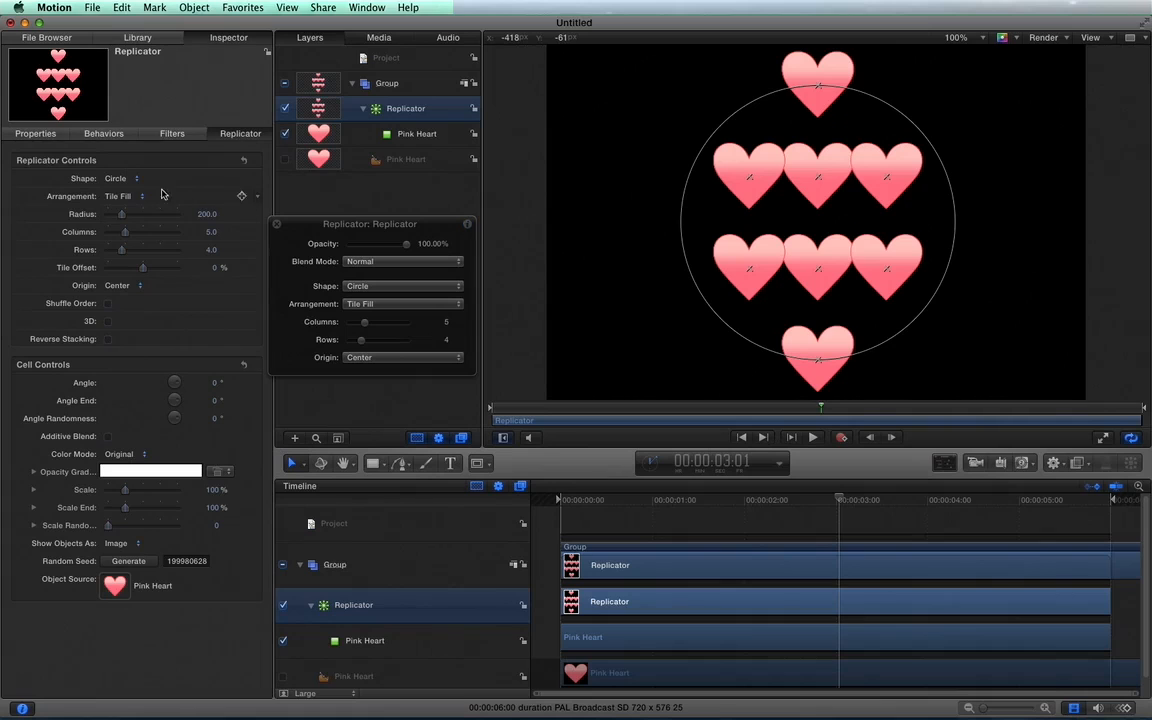
{"action": "left_click", "coordinate": [279, 225]}
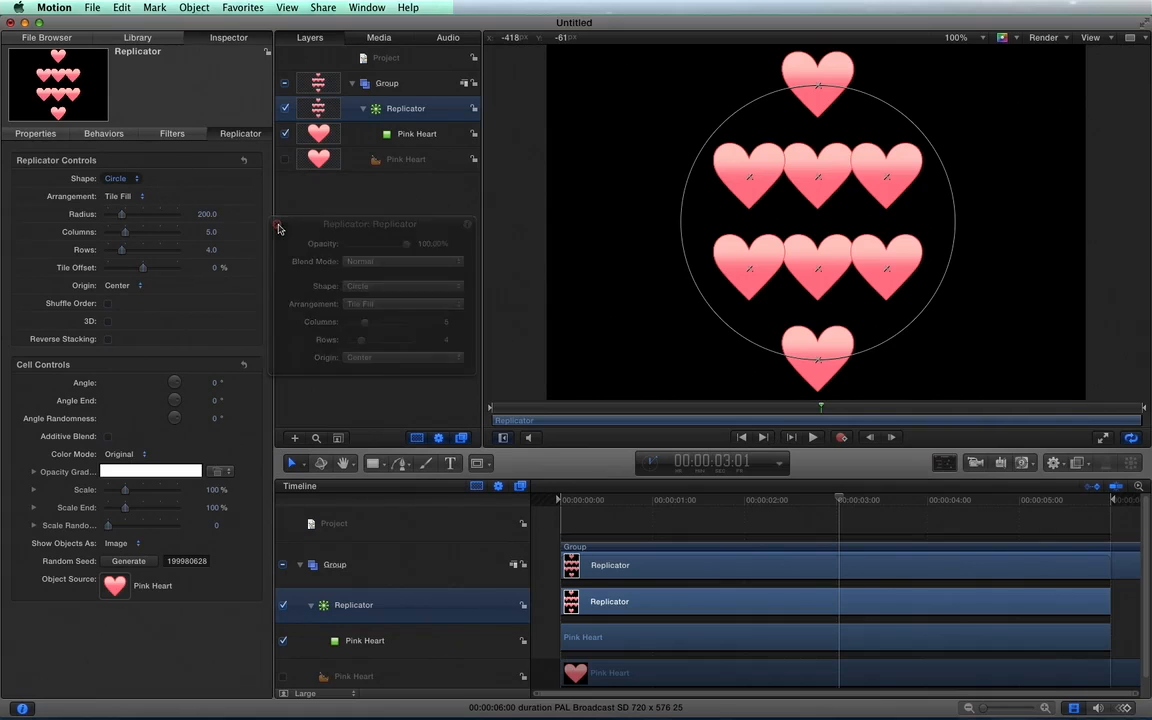
Arrange the circle of hearts as an Outline with 12 points and an offset of 16%.
{"action": "left_click", "coordinate": [128, 179]}
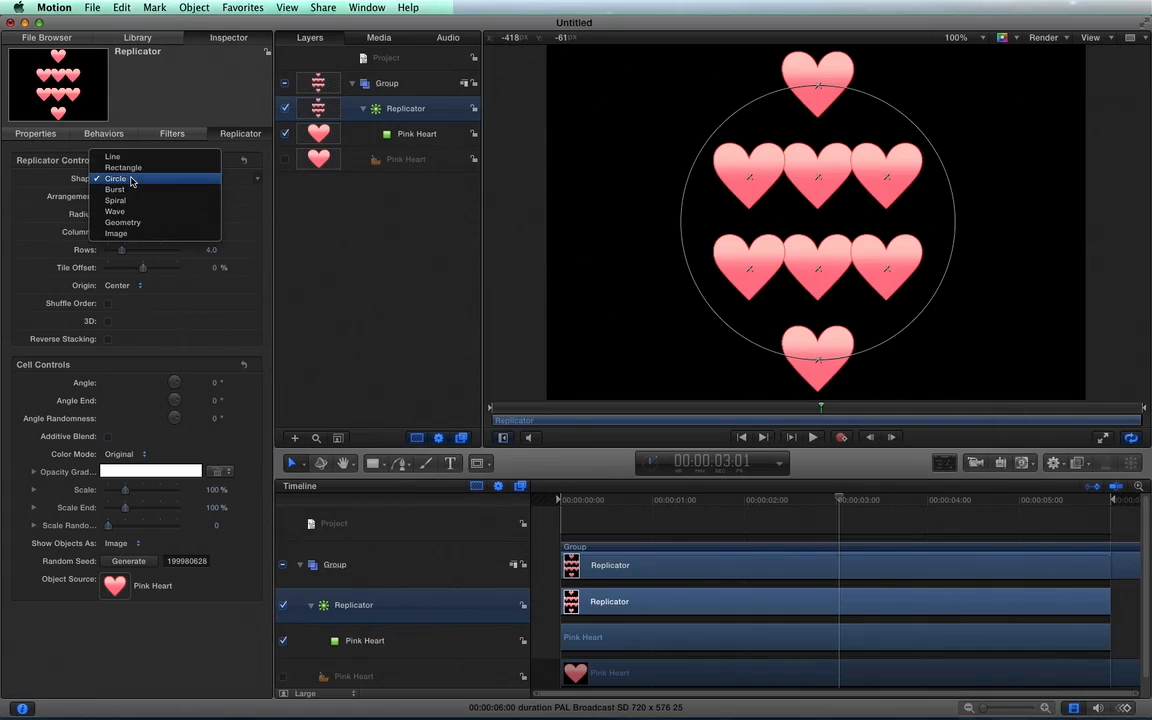
{"action": "left_click", "coordinate": [130, 180]}
{"action": "left_click", "coordinate": [122, 196]}
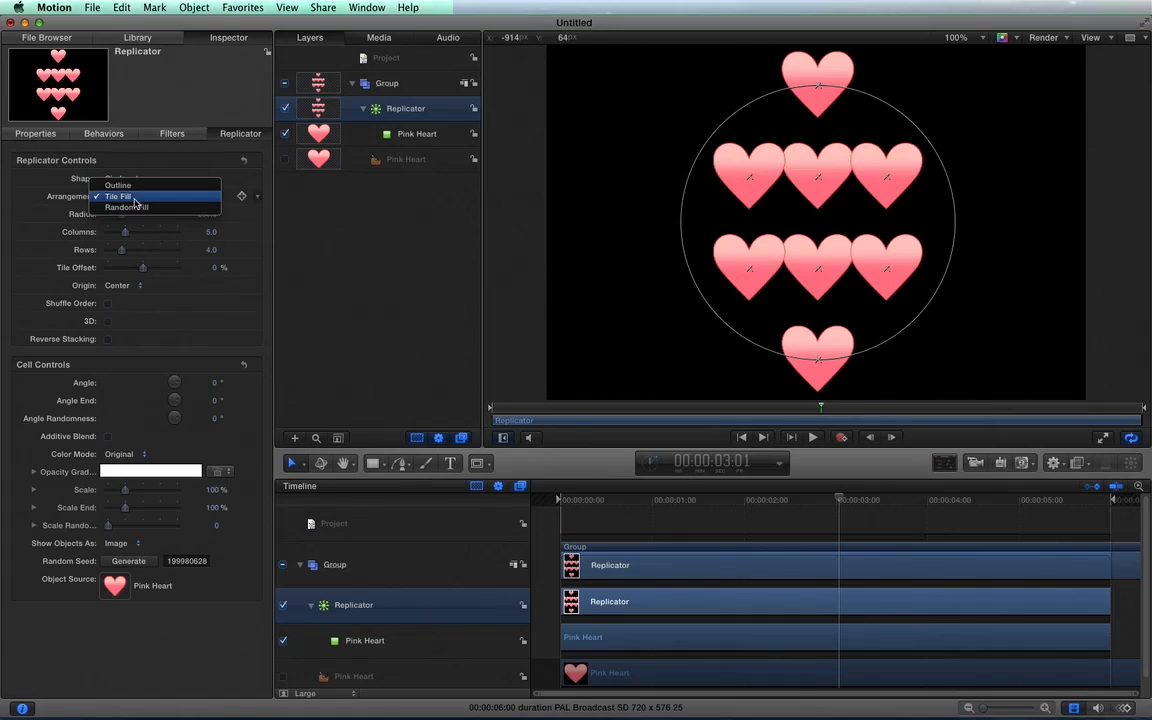
{"action": "left_click", "coordinate": [140, 188]}
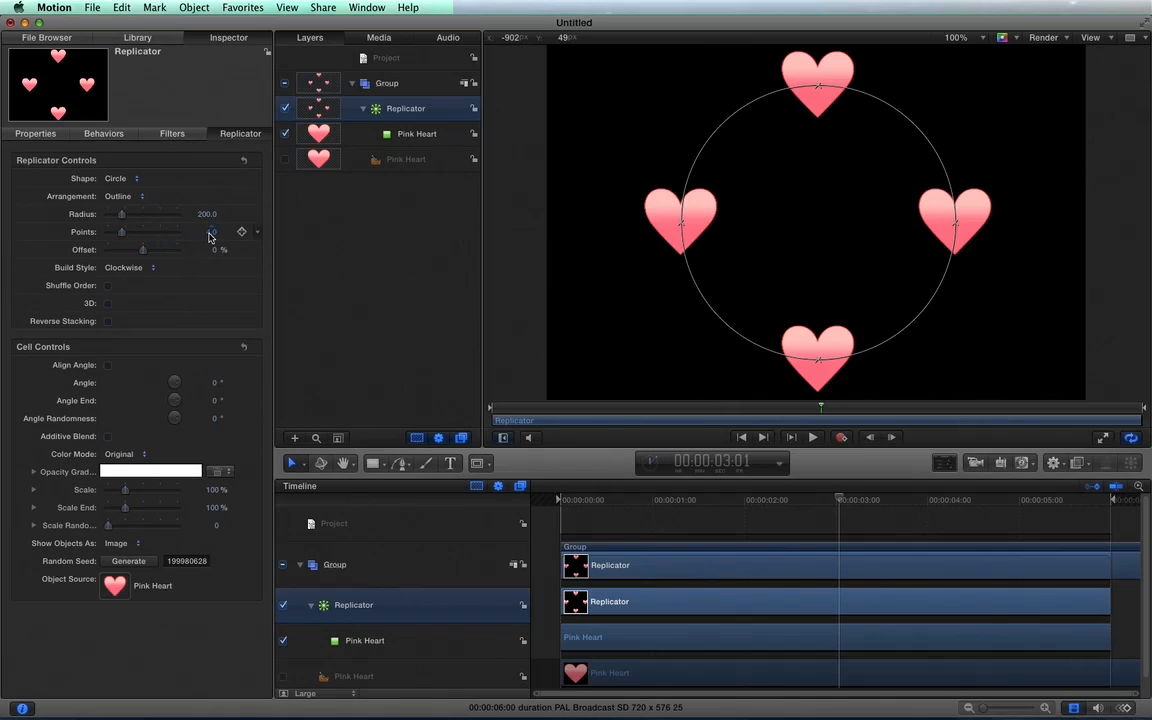
{"action": "mouse_move", "coordinate": [210, 236]}
{"action": "left_mouse_down"}
{"action": "mouse_move", "coordinate": [235, 236]}
{"action": "mouse_move", "coordinate": [209, 232]}
{"action": "left_mouse_up"}
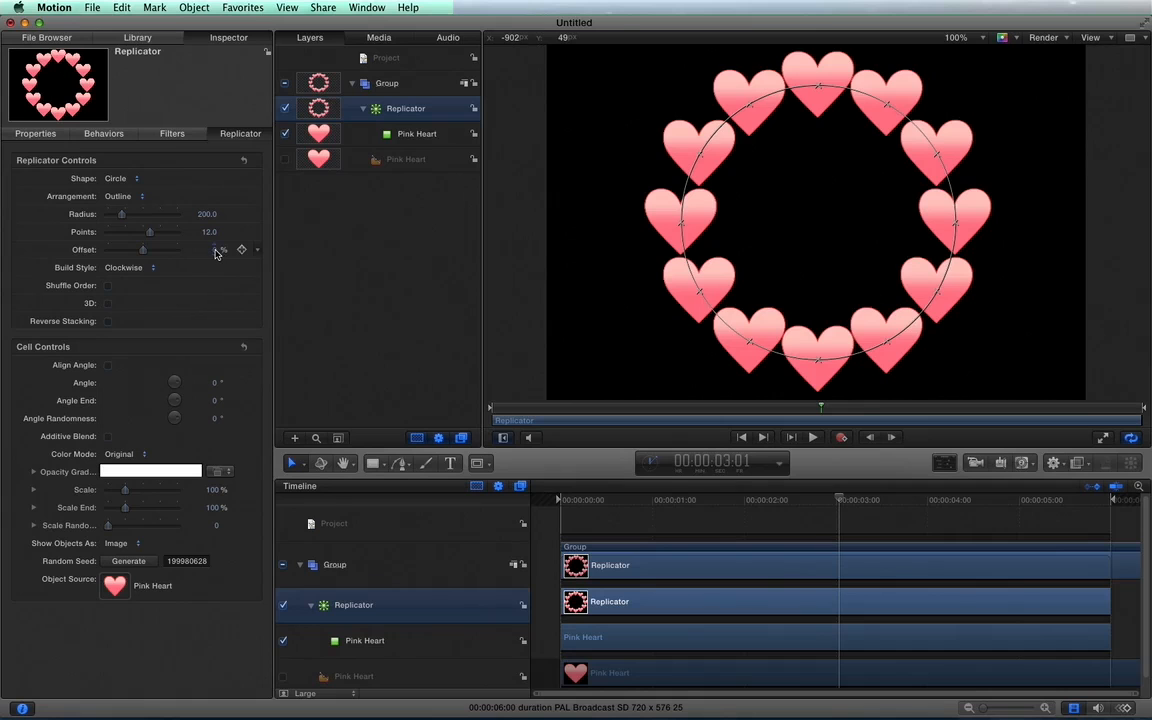
{"action": "mouse_move", "coordinate": [215, 253]}
{"action": "left_mouse_down"}
{"action": "mouse_move", "coordinate": [243, 253]}
{"action": "mouse_move", "coordinate": [222, 253]}
{"action": "left_mouse_up"}
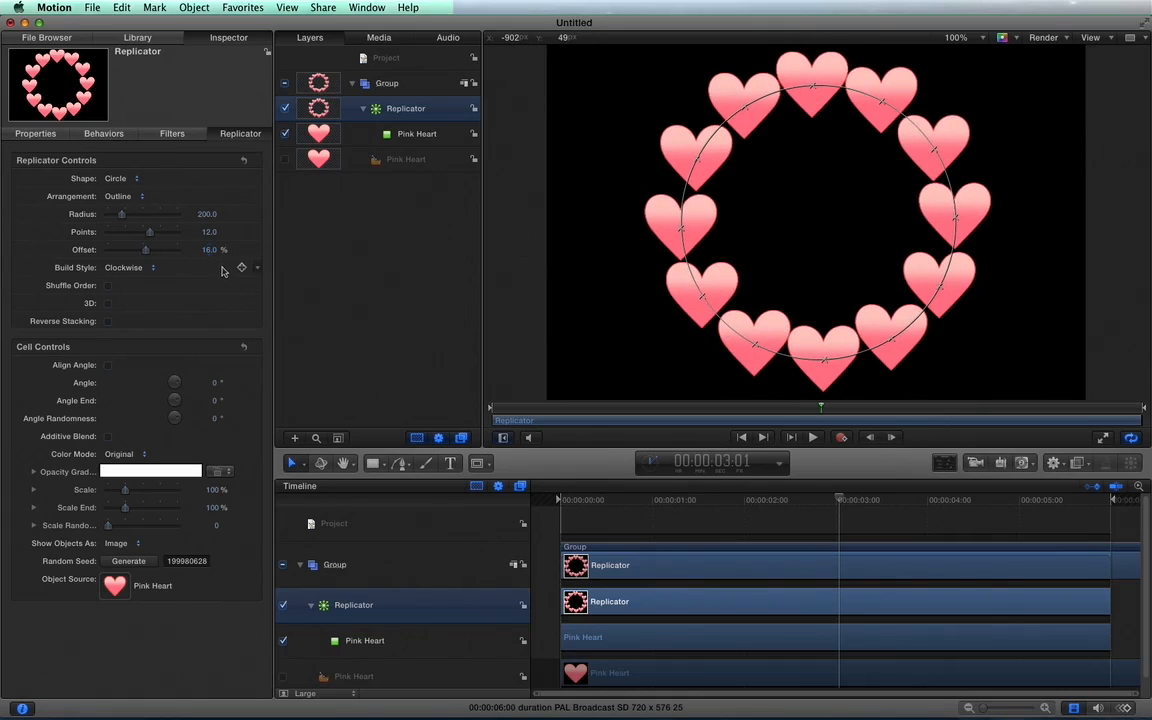
Keyframe the replicator's offset from 16% at the first frame to 31% at the last frame and preview the animation.
{"action": "left_click", "coordinate": [572, 502]}
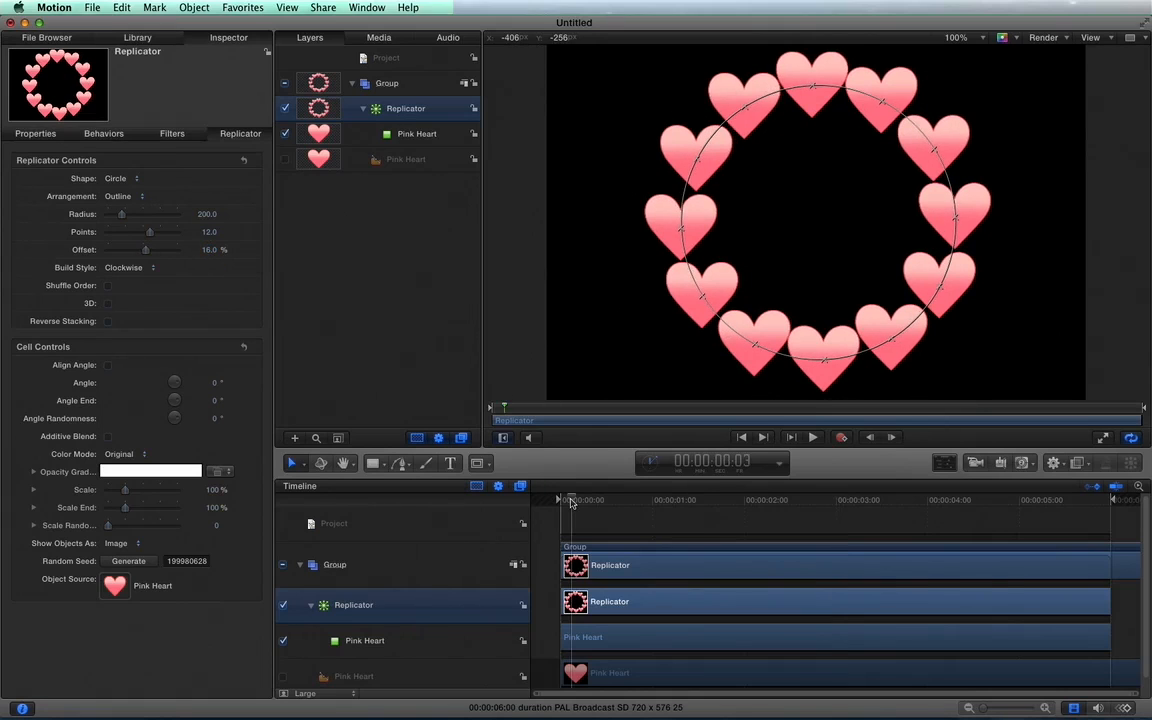
{"action": "left_click_drag", "start_coordinate": [564, 500], "coordinate": [546, 494]}
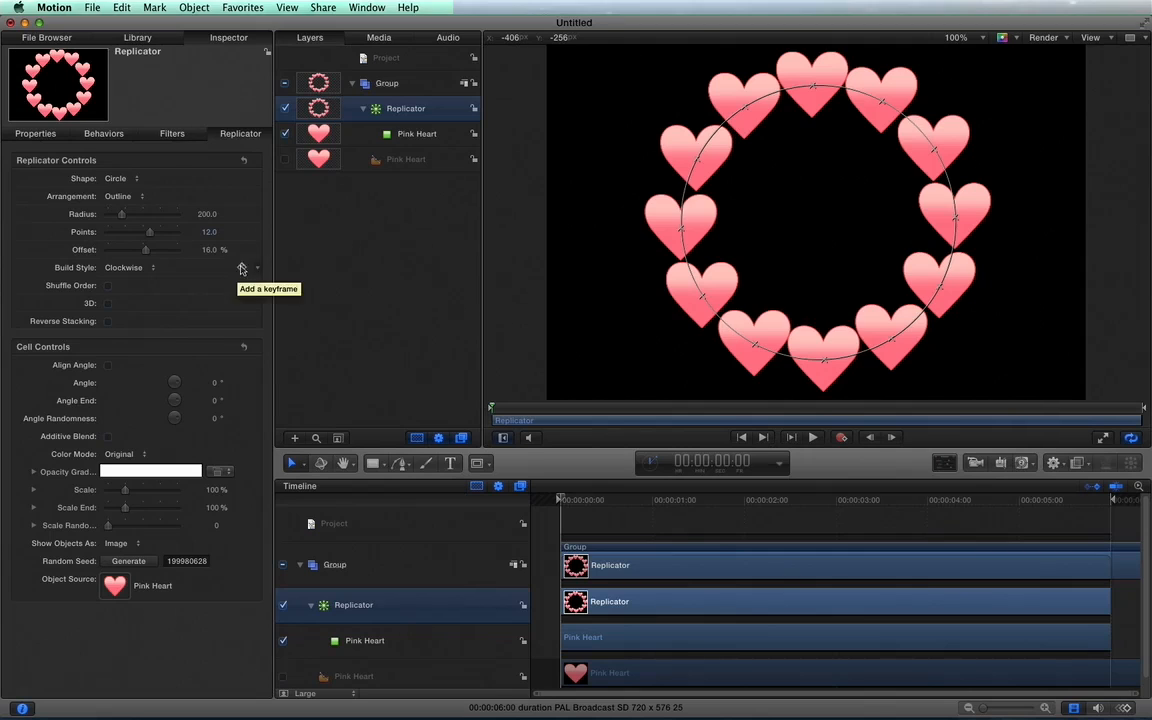
{"action": "left_click", "coordinate": [241, 251]}
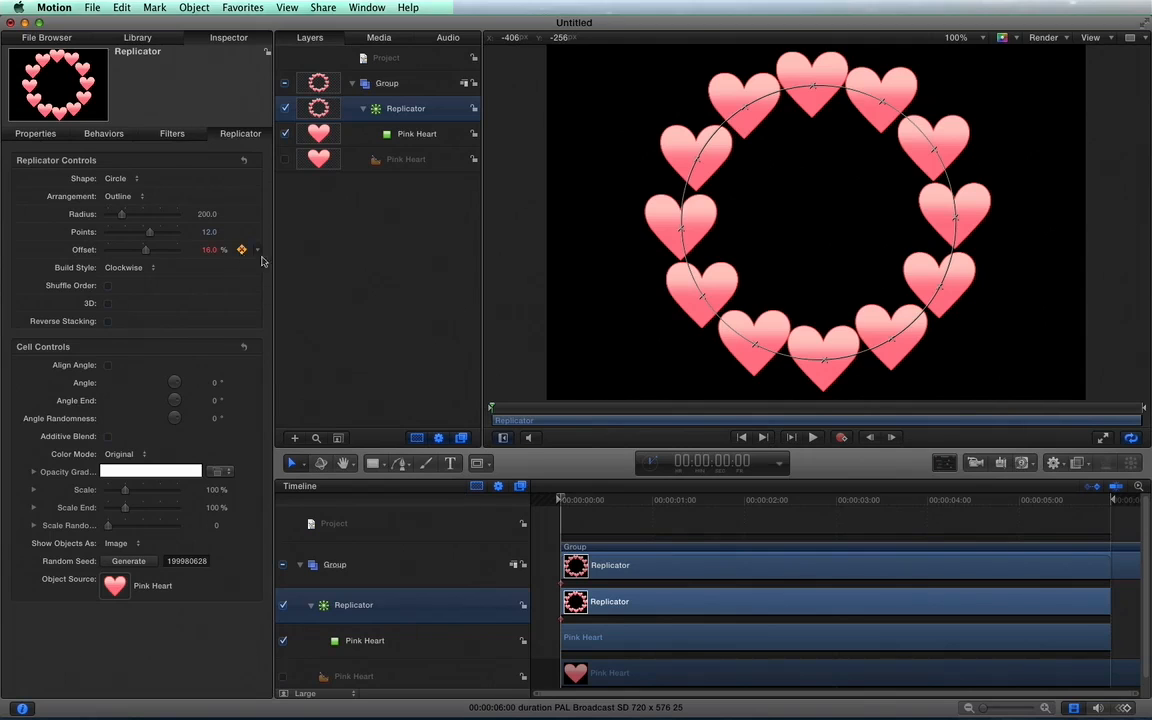
{"action": "left_click", "coordinate": [1071, 500]}
{"action": "left_click_drag", "start_coordinate": [1071, 500], "coordinate": [1138, 500]}
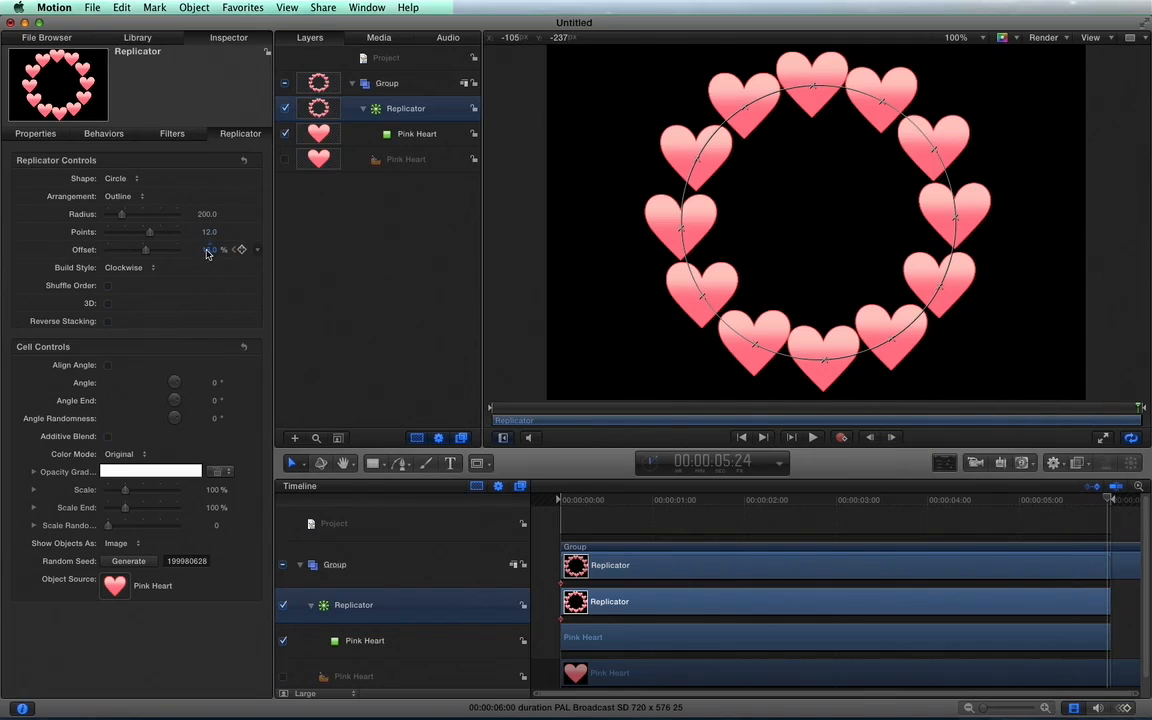
{"action": "left_click_drag", "start_coordinate": [207, 251], "coordinate": [210, 249]}
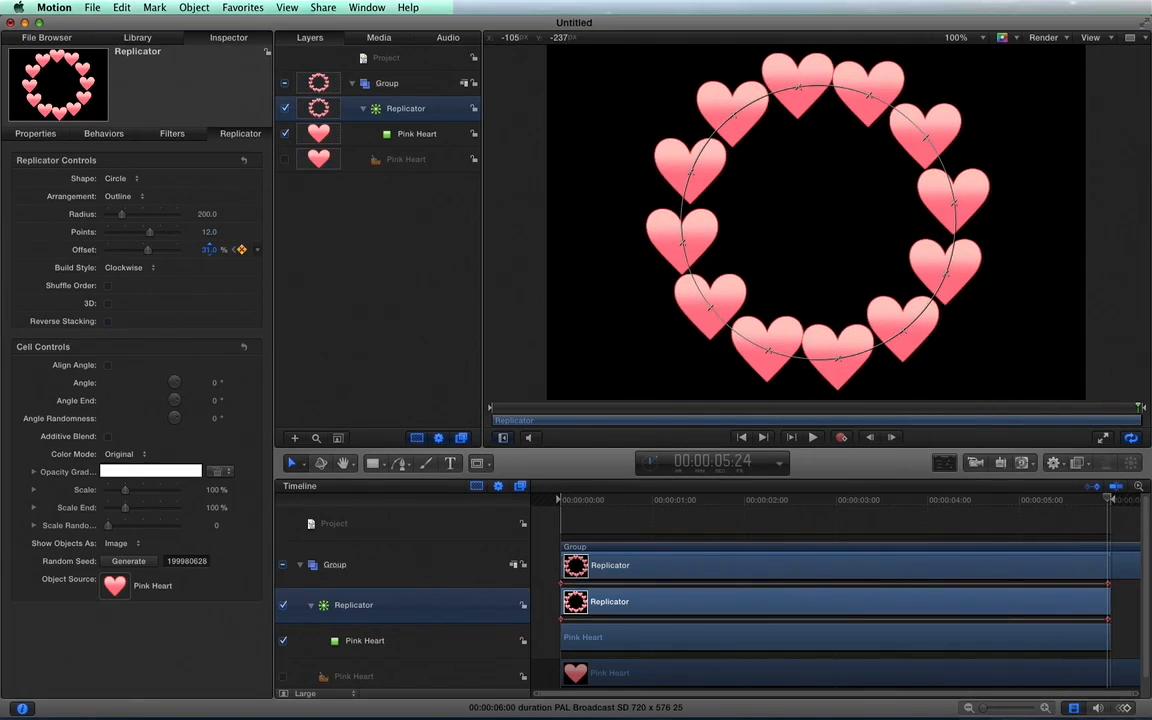
{"action": "key", "text": "space"}
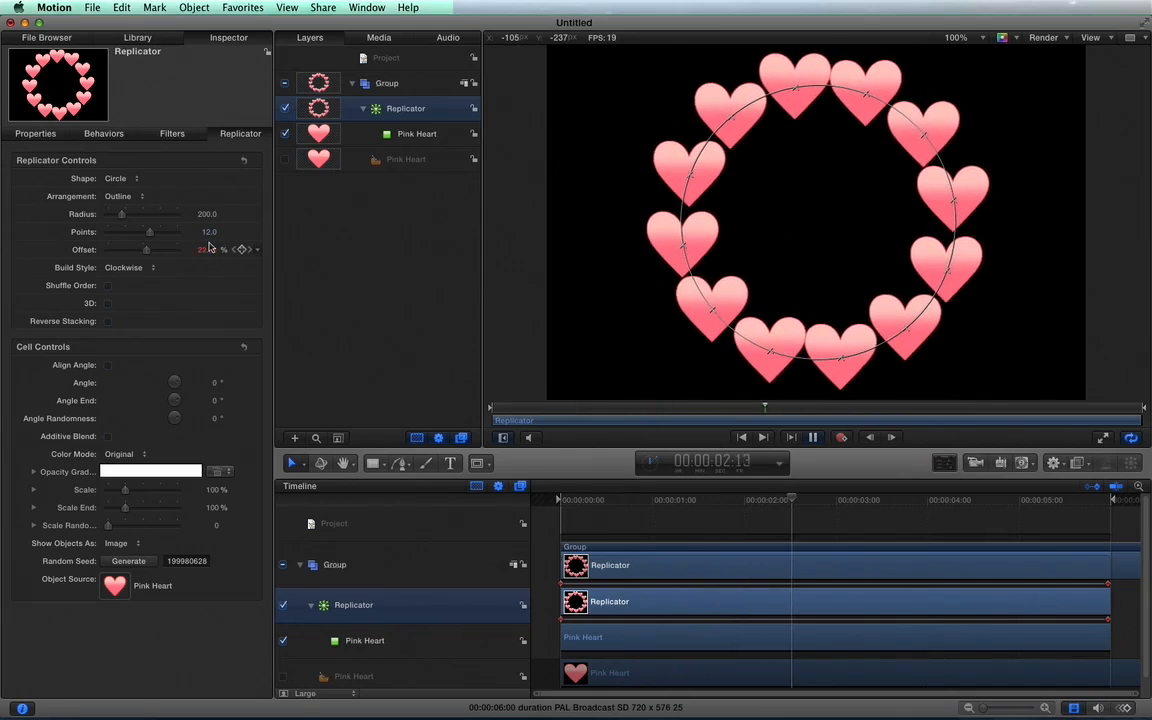
{"action": "key", "text": "space"}
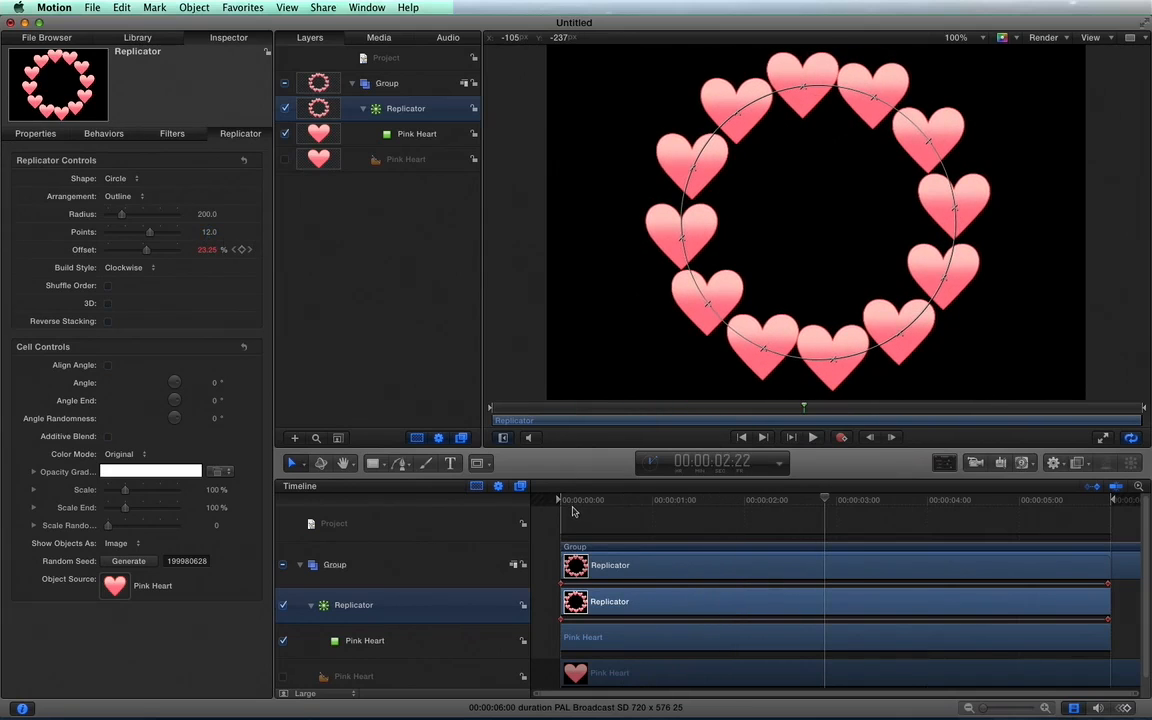
Keyframe the replicator's points from 12 at the first frame to a much higher count at the last frame and preview the animation.
{"action": "left_click_drag", "start_coordinate": [575, 502], "coordinate": [534, 504]}
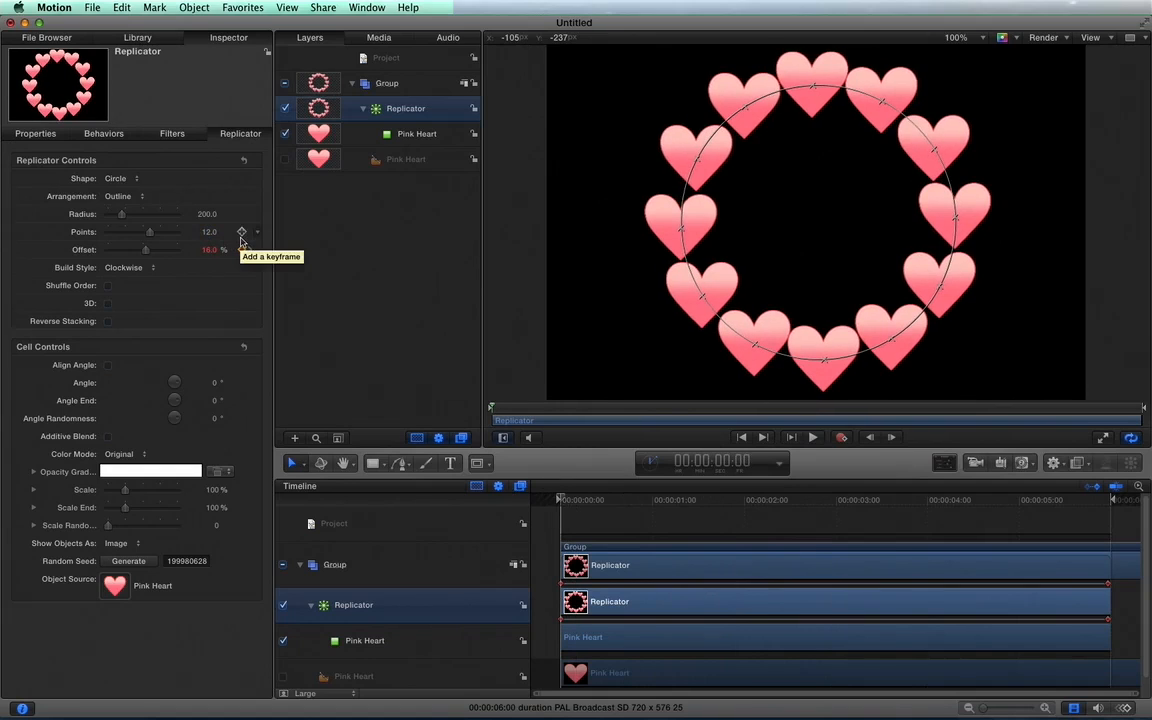
{"action": "left_click", "coordinate": [241, 233]}
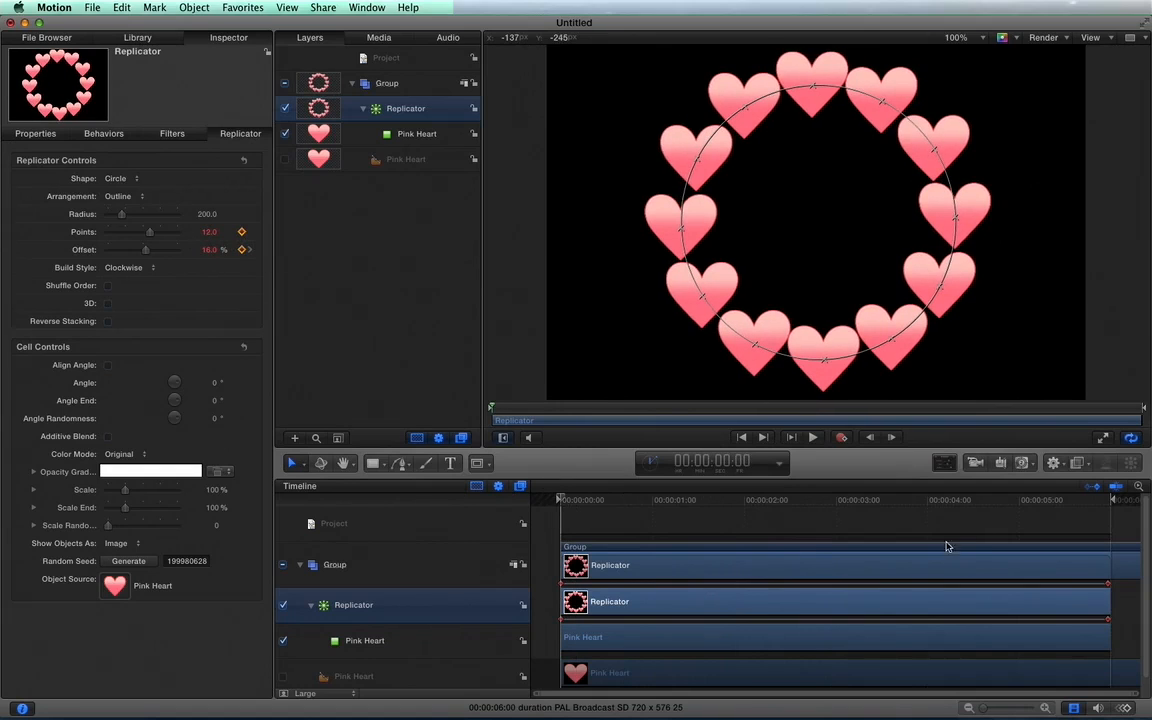
{"action": "left_click_drag", "start_coordinate": [1054, 508], "coordinate": [1114, 509]}
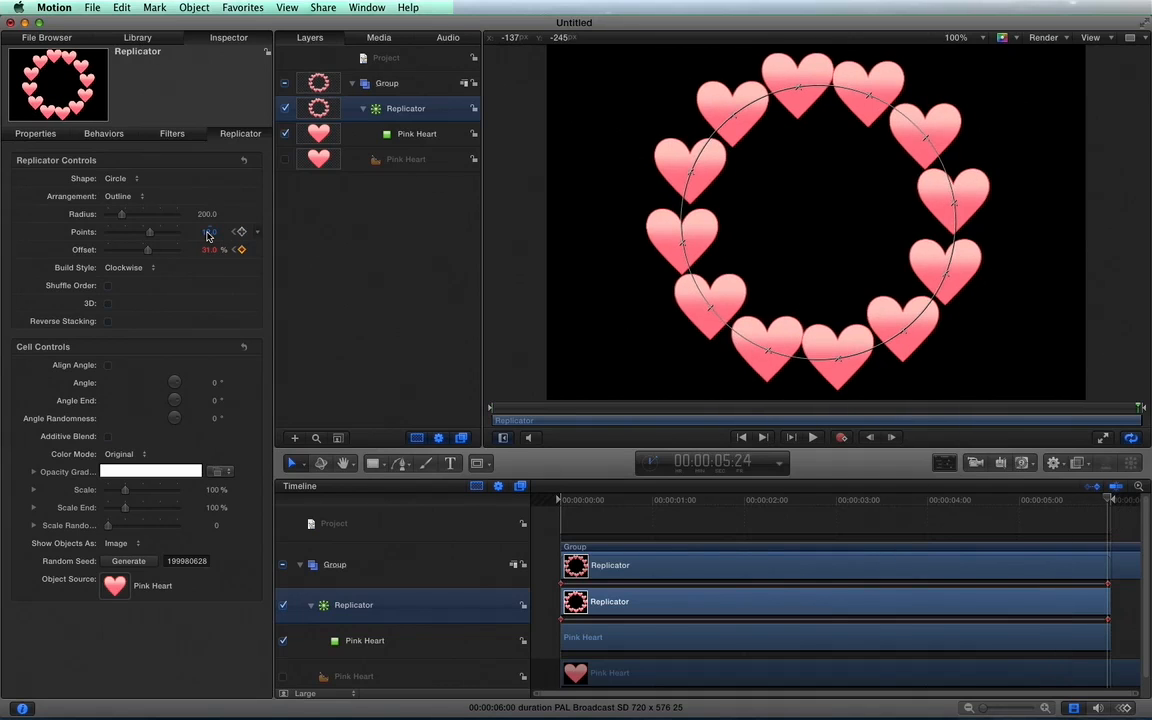
{"action": "left_click_drag", "start_coordinate": [208, 236], "coordinate": [230, 236]}
{"action": "key", "text": "space"}
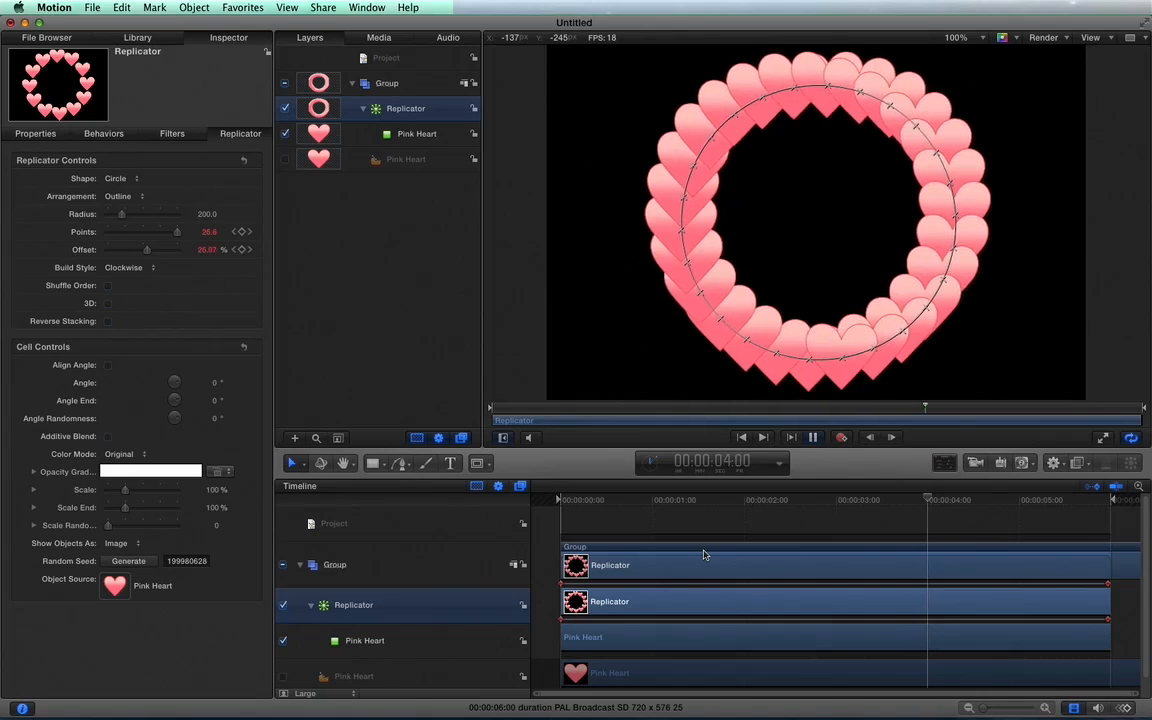
{"action": "key", "text": "space"}
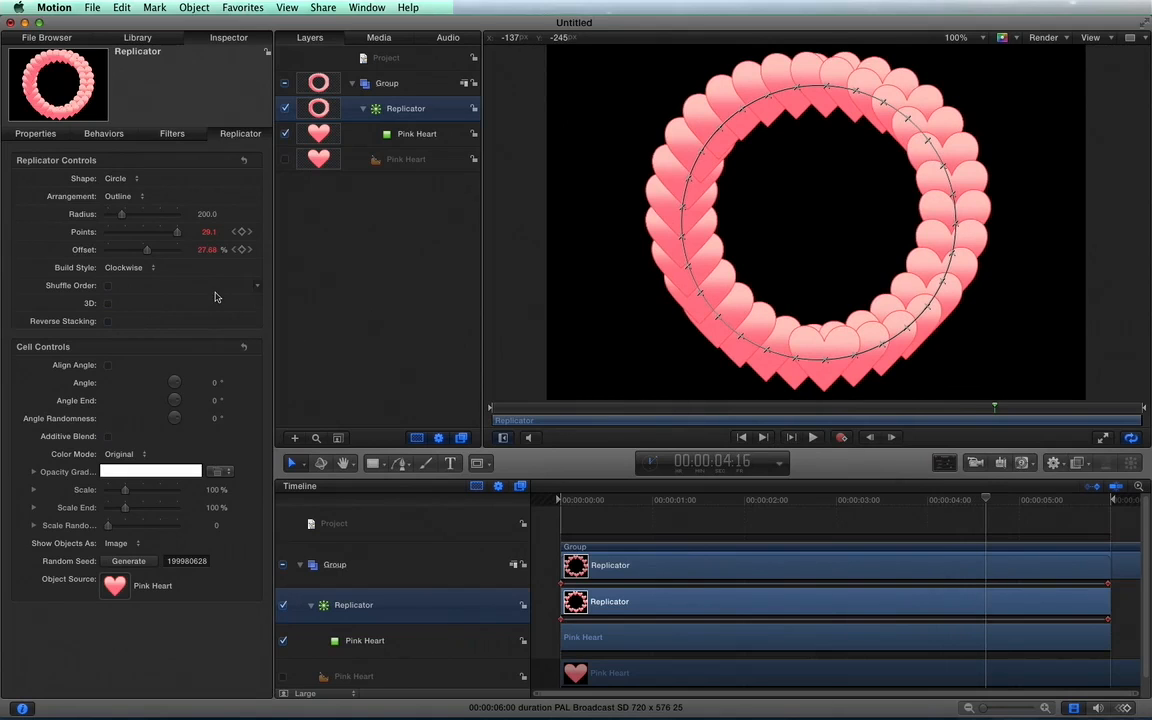
Undo the points and offset keyframes, and try a 48° cell angle before undoing that as well.
{"action": "key", "text": "super+z"}
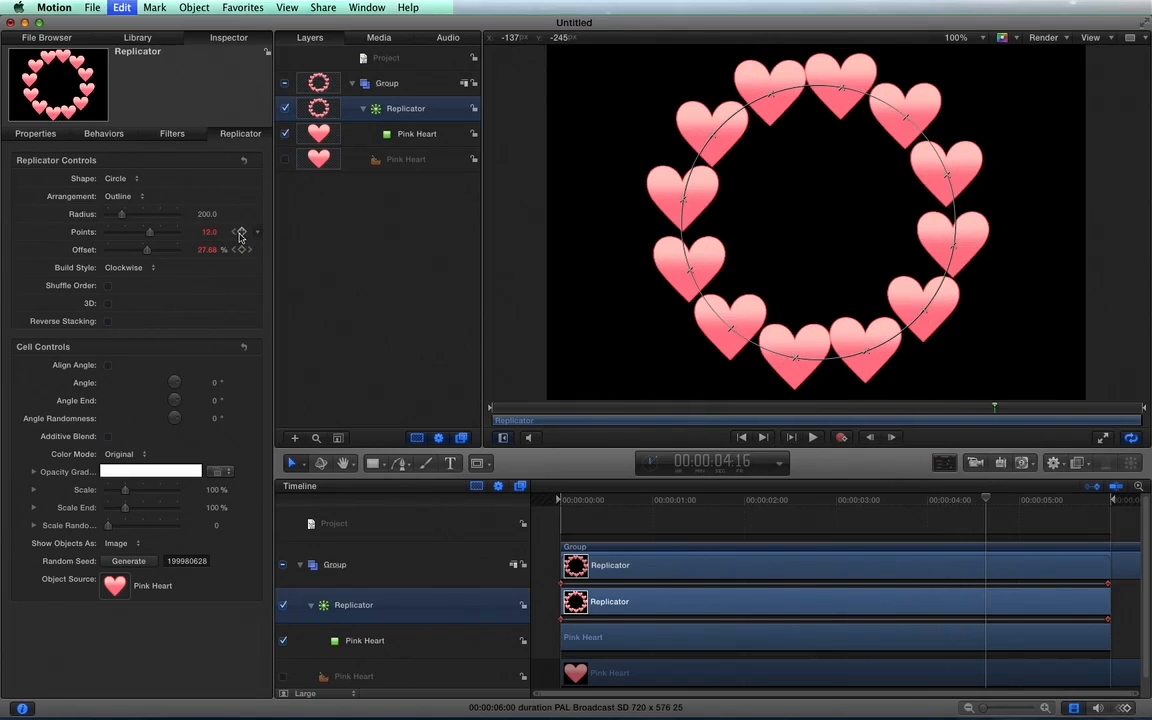
{"action": "key", "text": "super+z"}
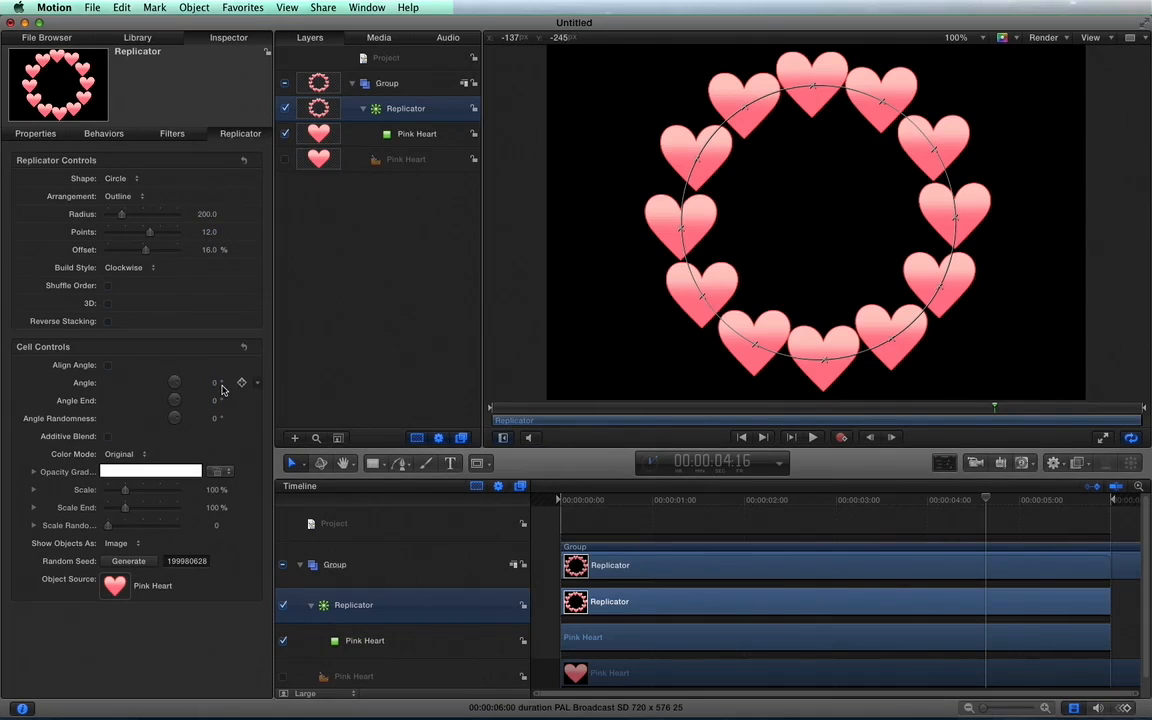
{"action": "left_click_drag", "start_coordinate": [217, 385], "coordinate": [241, 368]}
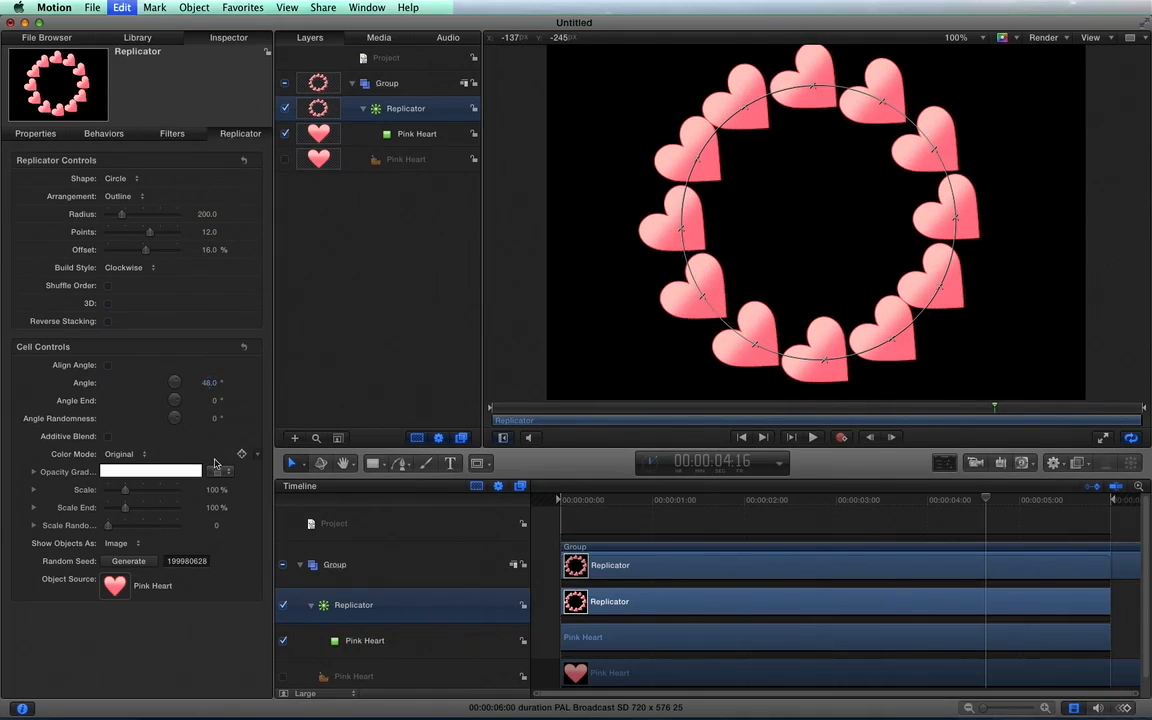
{"action": "key", "text": "super+z"}
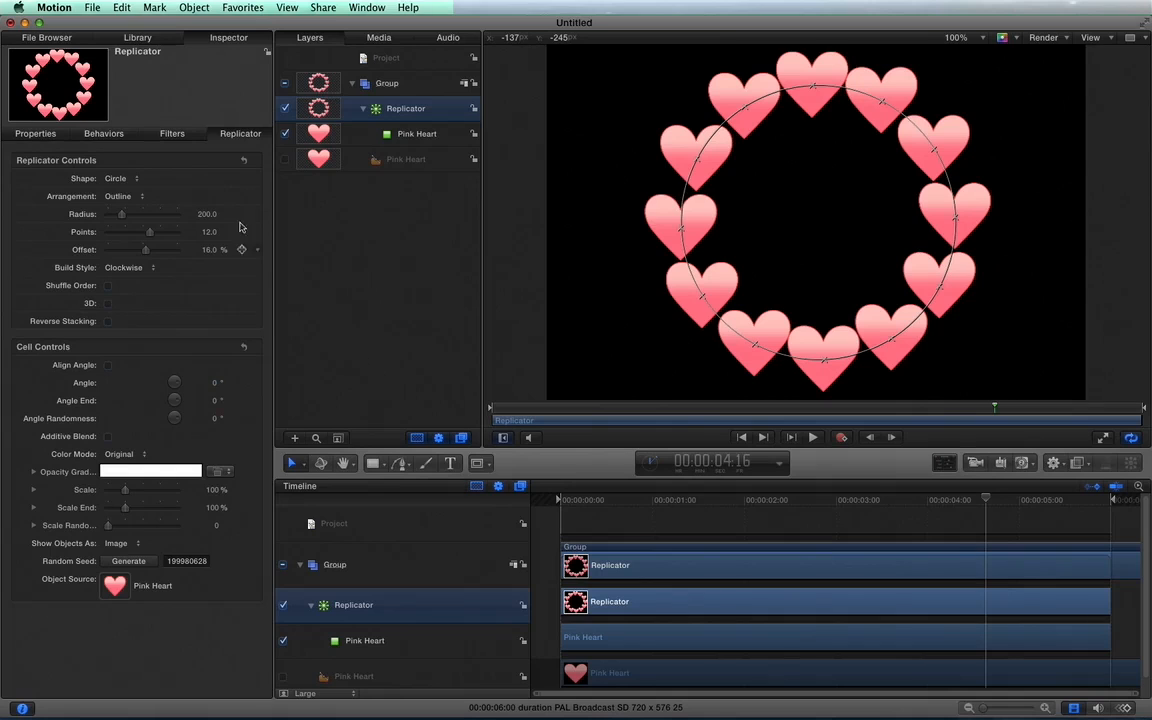
Set the replicator's shape to Rectangle with the Tile Fill arrangement.
{"action": "left_click", "coordinate": [133, 181]}
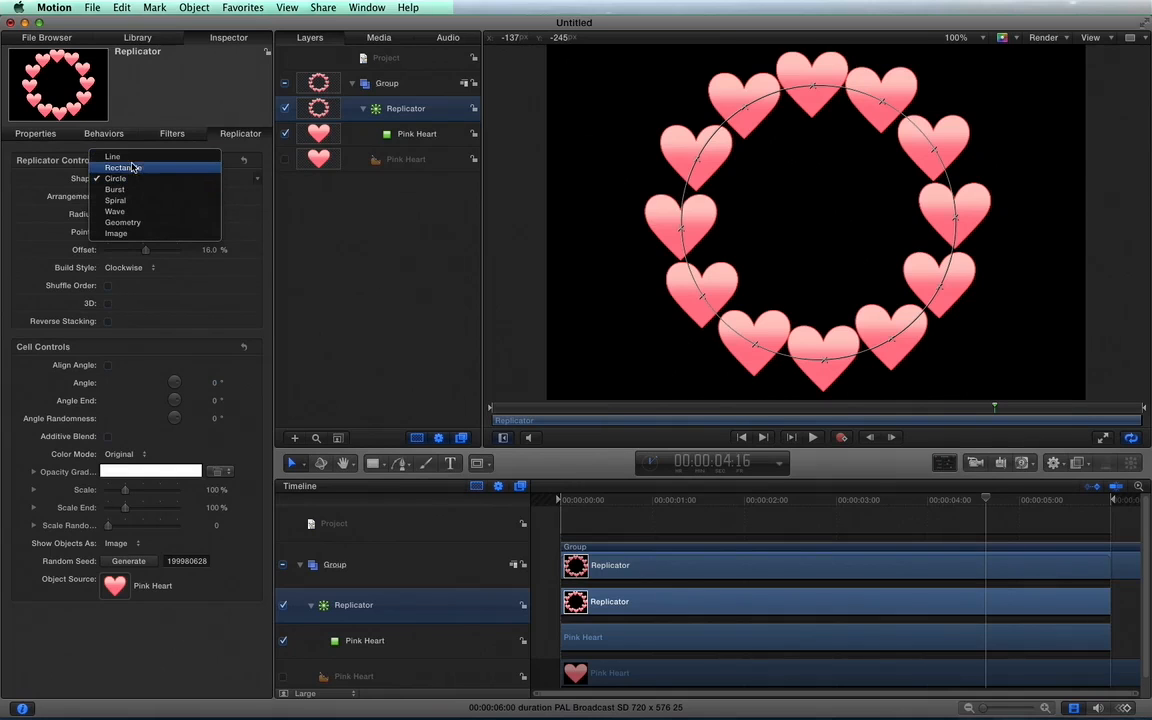
{"action": "left_click", "coordinate": [133, 169]}
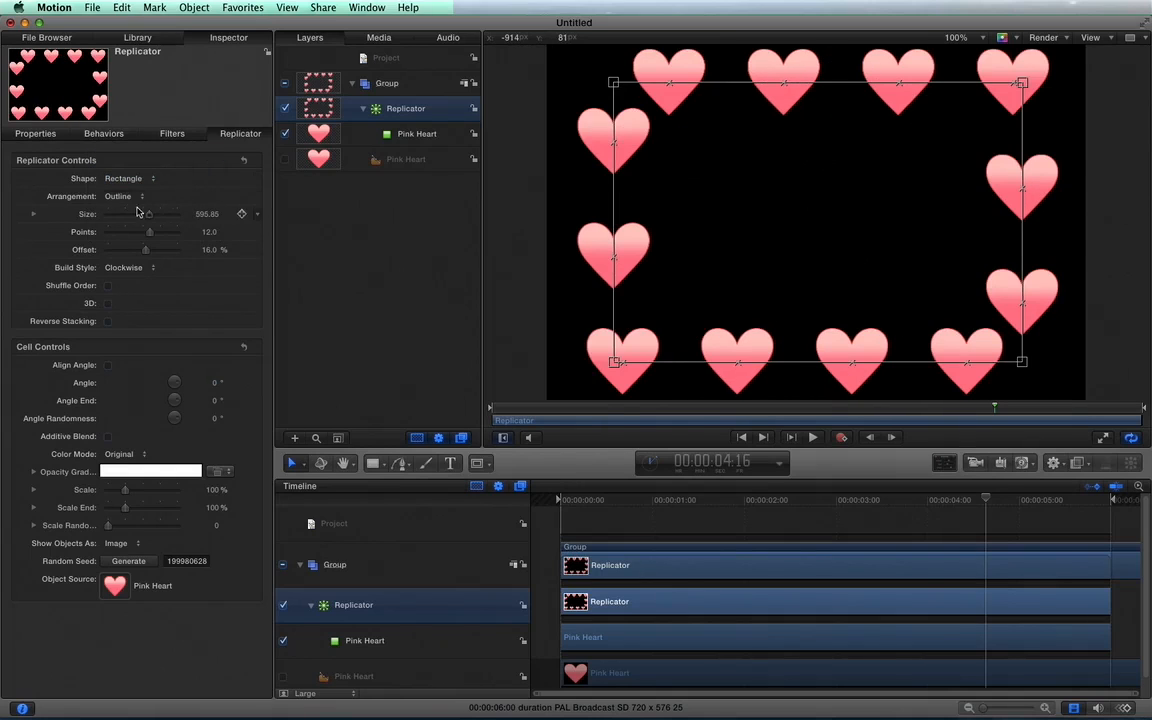
{"action": "left_click", "coordinate": [133, 199]}
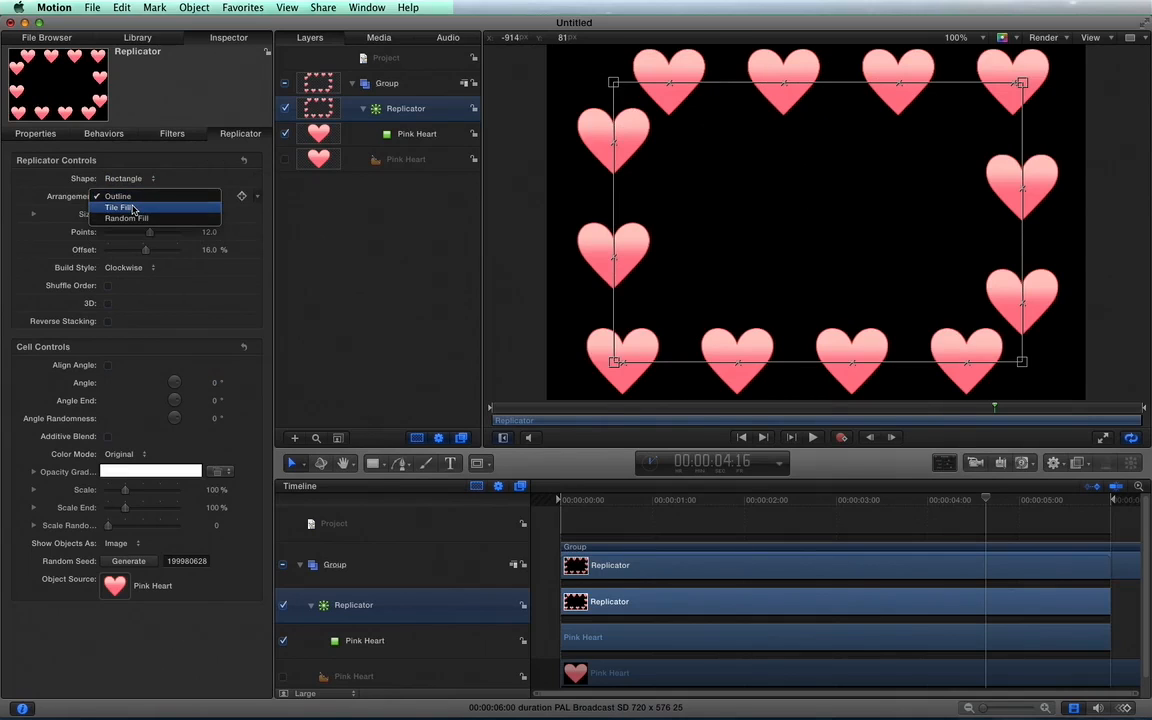
{"action": "left_click", "coordinate": [133, 208]}
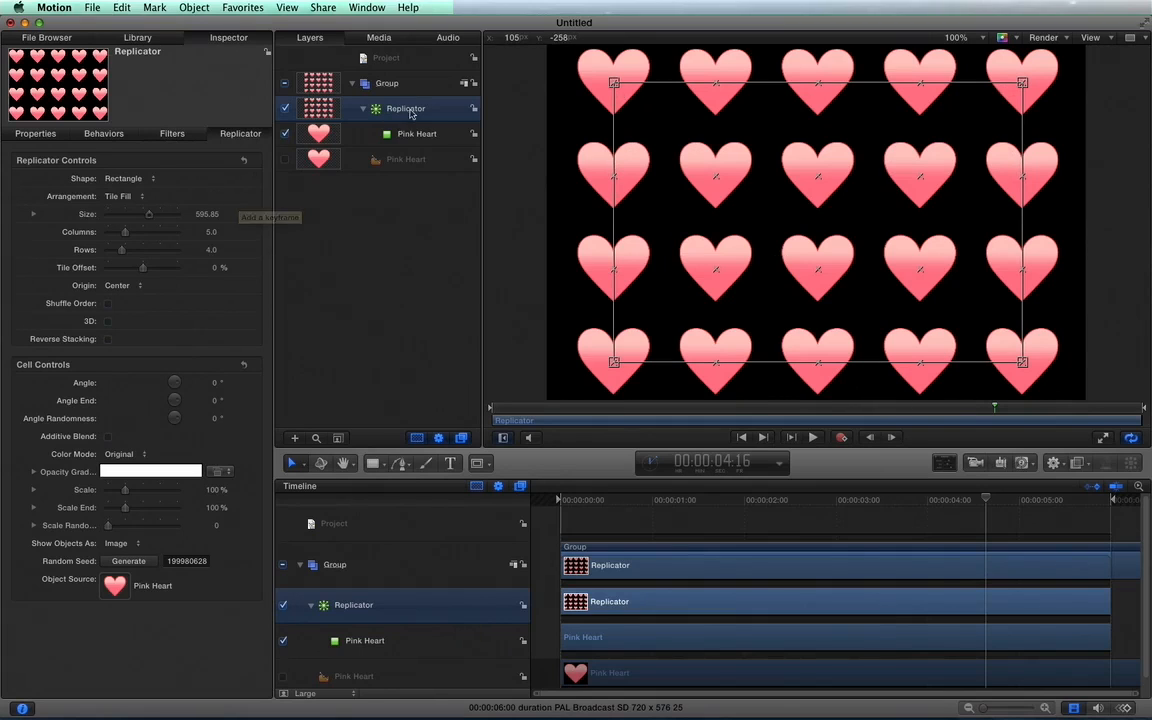
Apply the Sequence Replicator behavior to the heart replicator.
{"action": "left_click", "coordinate": [1056, 463]}
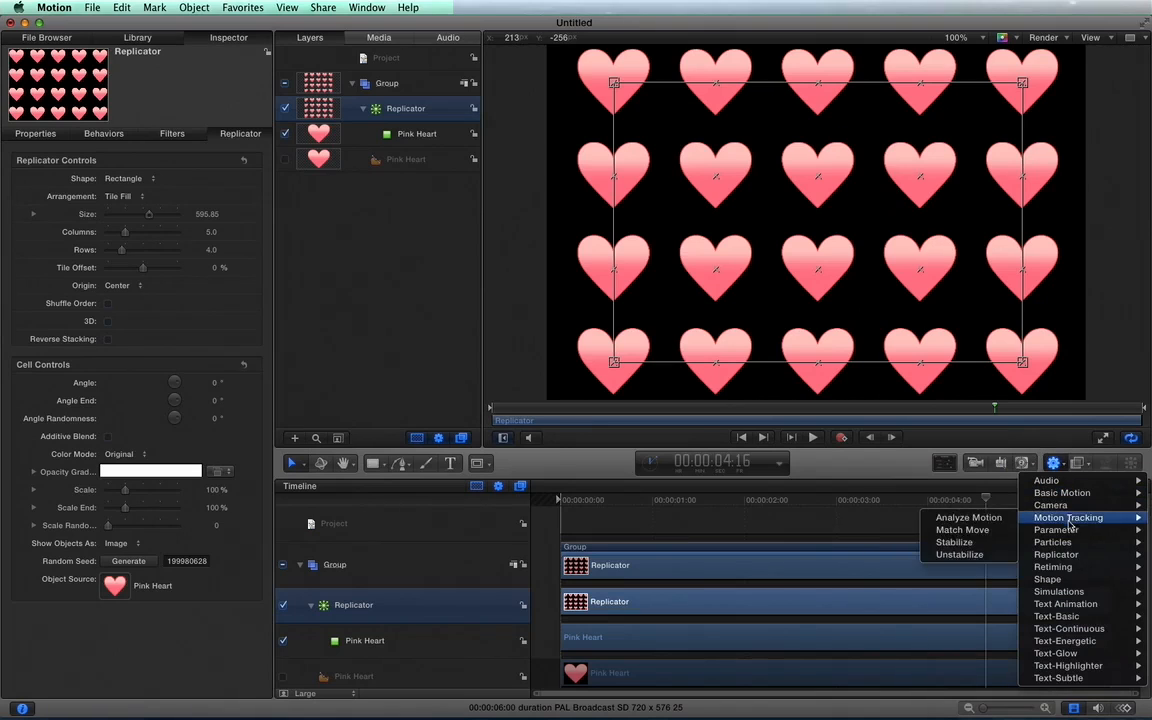
{"action": "mouse_move", "coordinate": [1071, 557]}
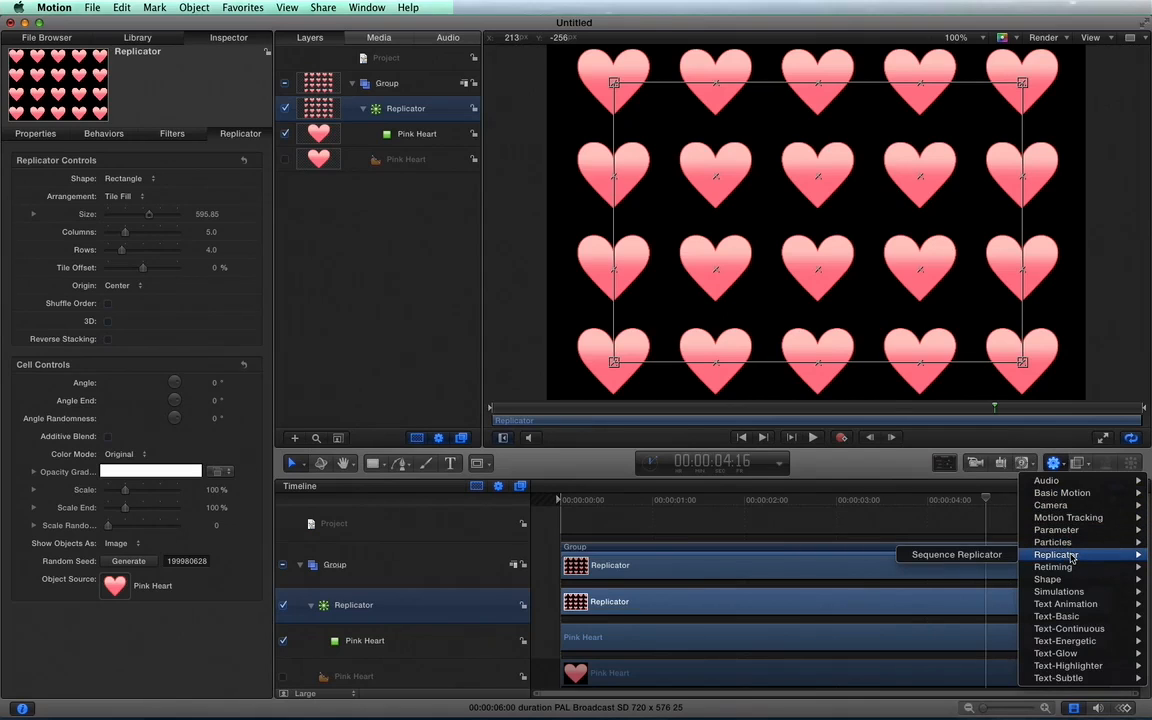
{"action": "left_click", "coordinate": [995, 557]}
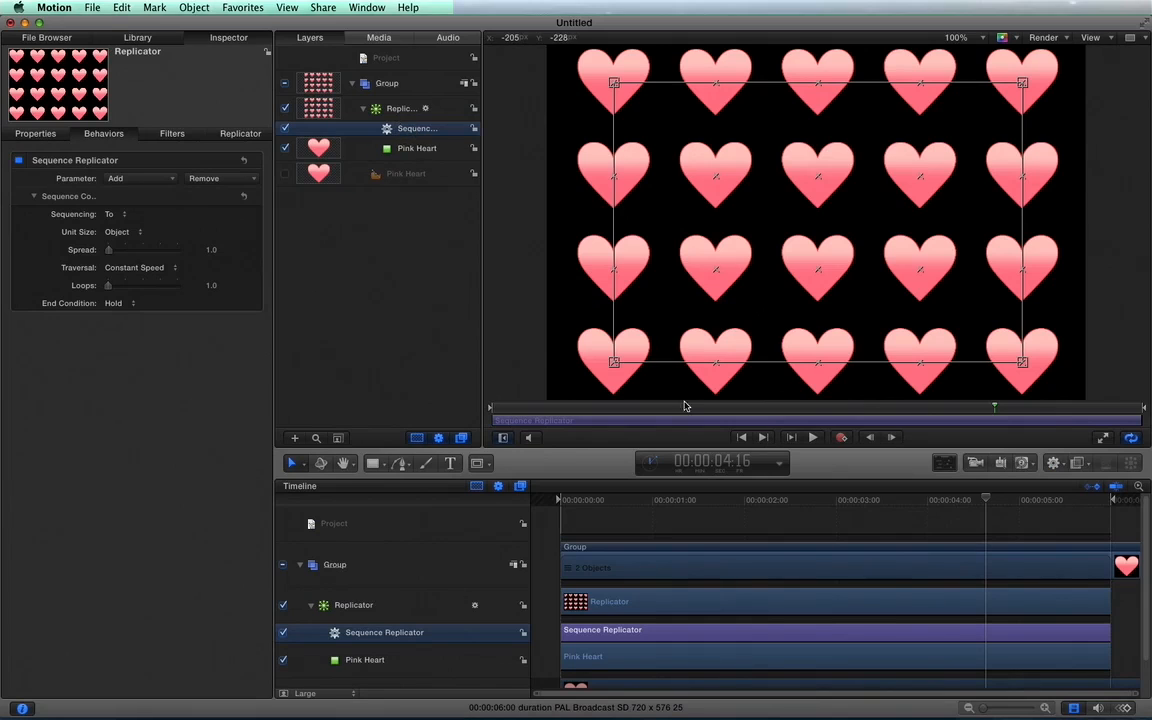
Play the animation from near the start to preview the newly applied Sequence Replicator behavior.
{"action": "left_click", "coordinate": [593, 502]}
{"action": "key", "text": "space"}
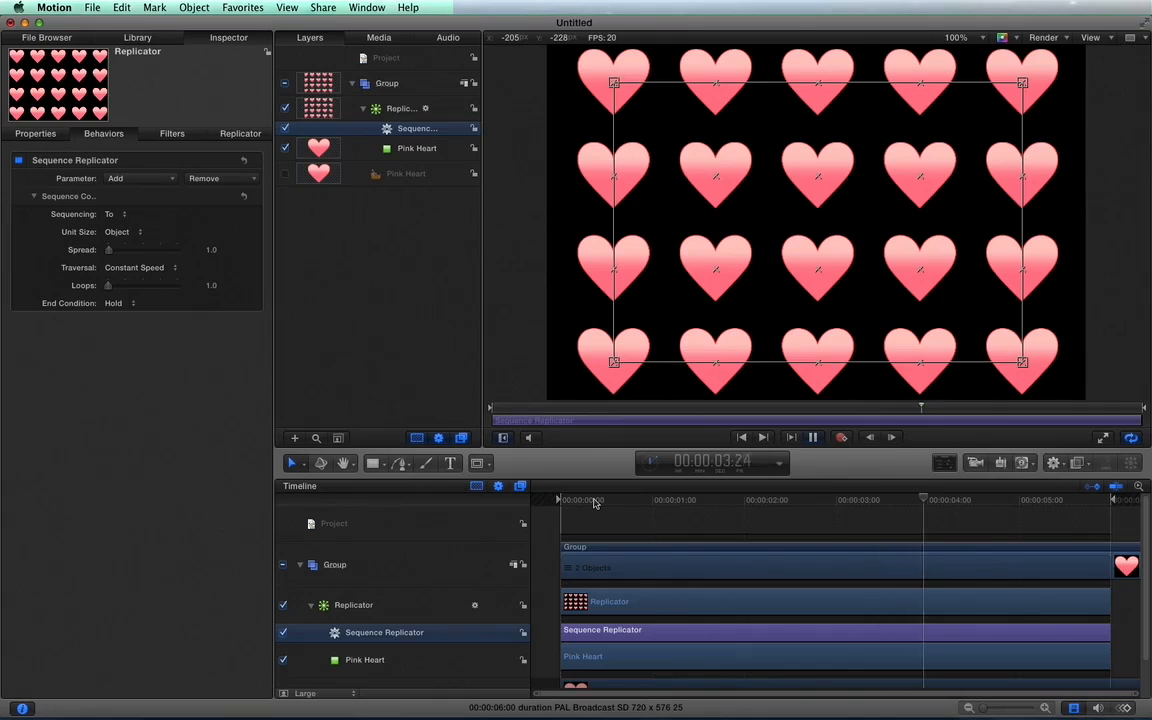
{"action": "key", "text": "space"}
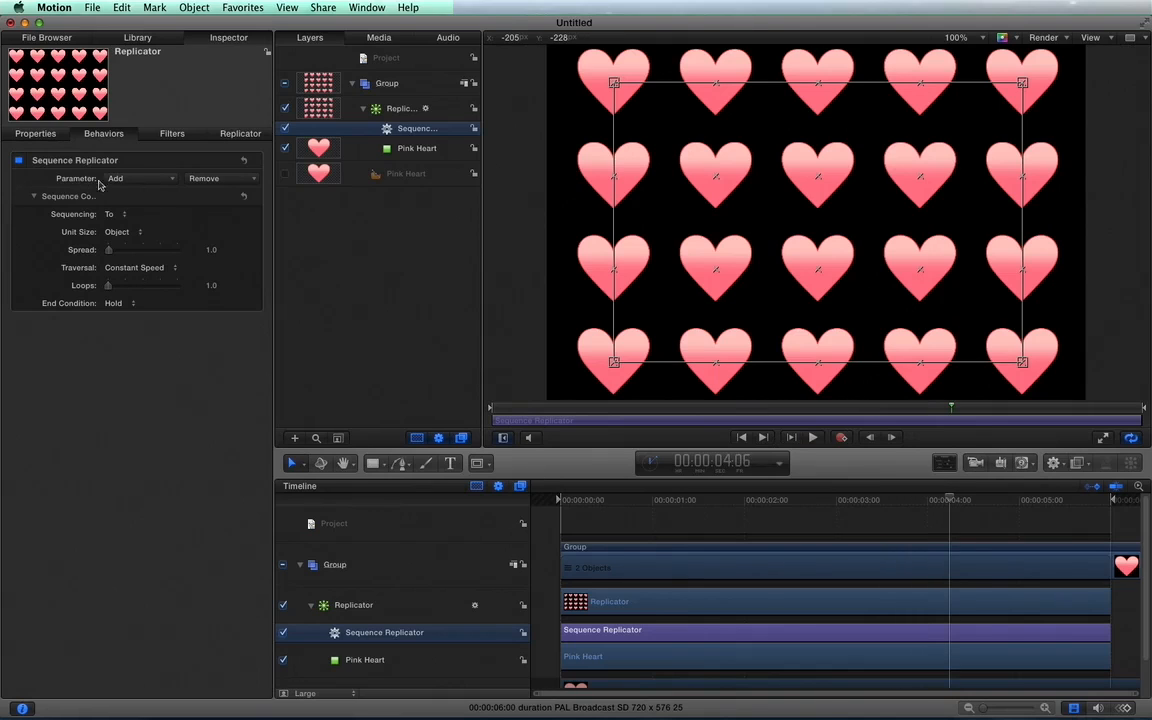
Add the Opacity parameter to the Sequence Replicator behavior and preview the animation from near the start.
{"action": "left_click", "coordinate": [141, 179]}
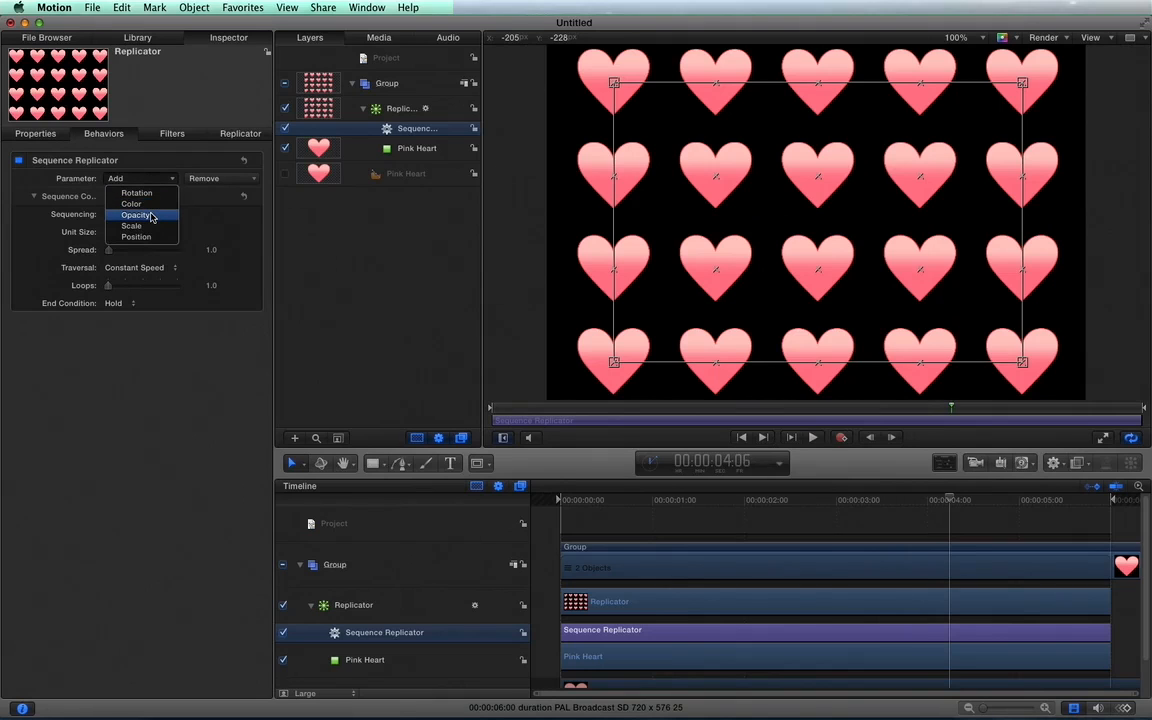
{"action": "left_click", "coordinate": [150, 216]}
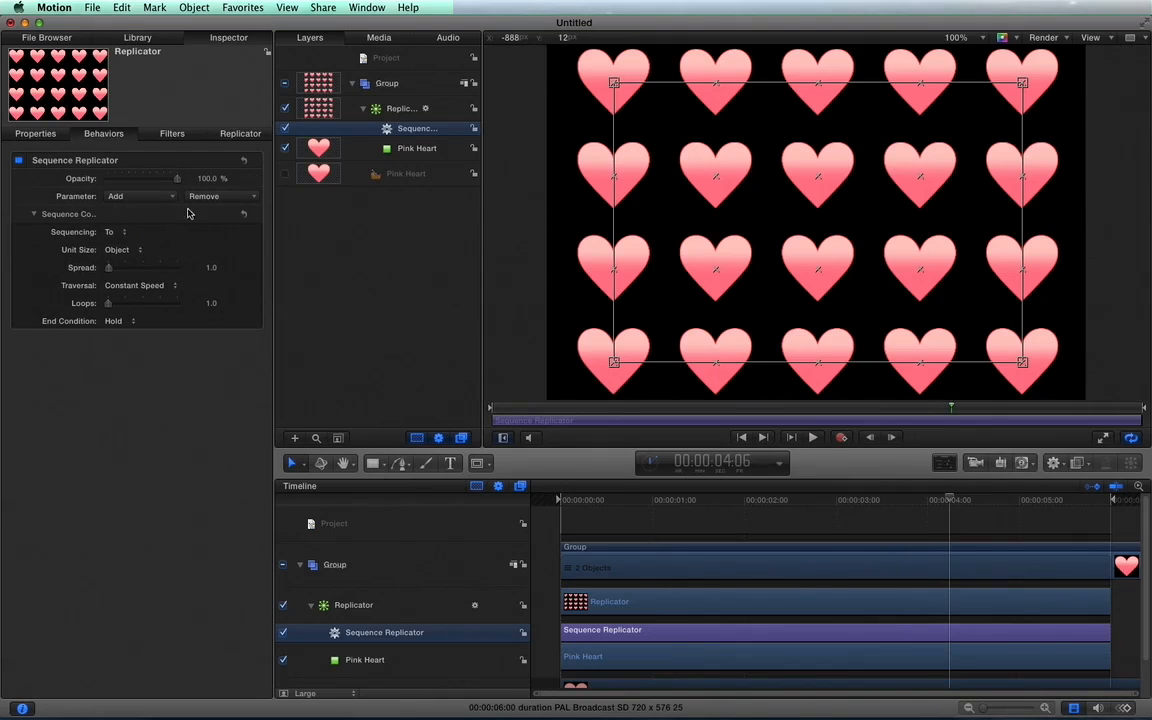
{"action": "key", "text": "Home"}
{"action": "key", "text": "space"}
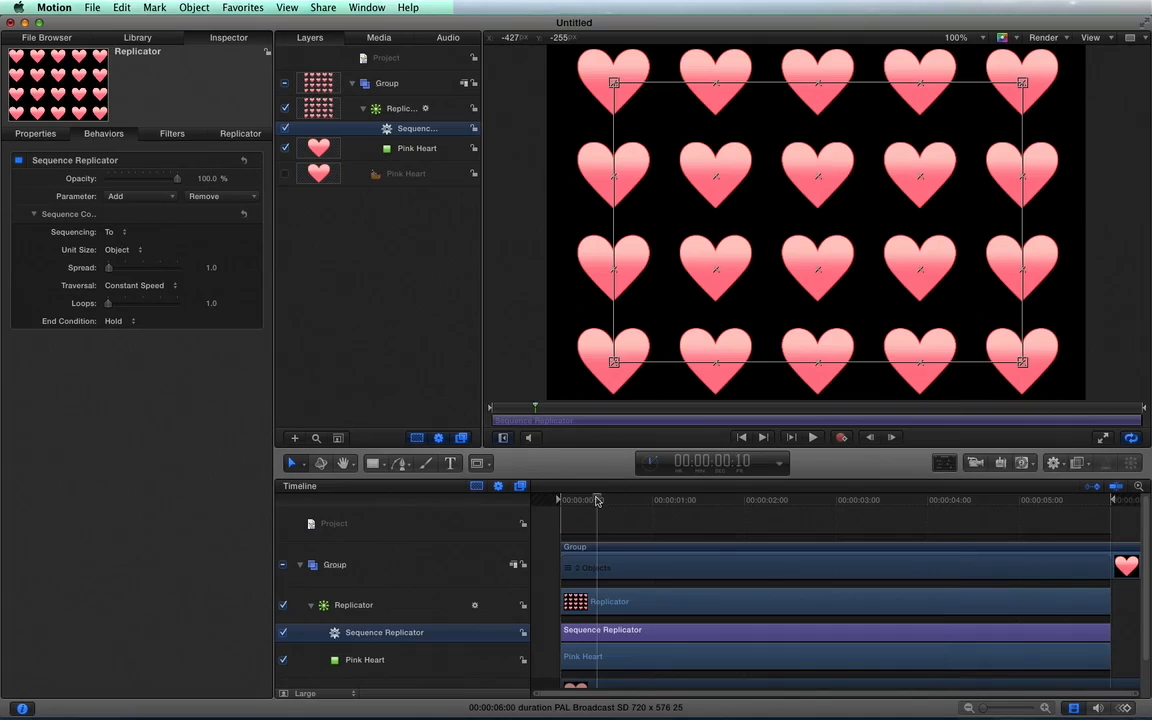
{"action": "key", "text": "space"}
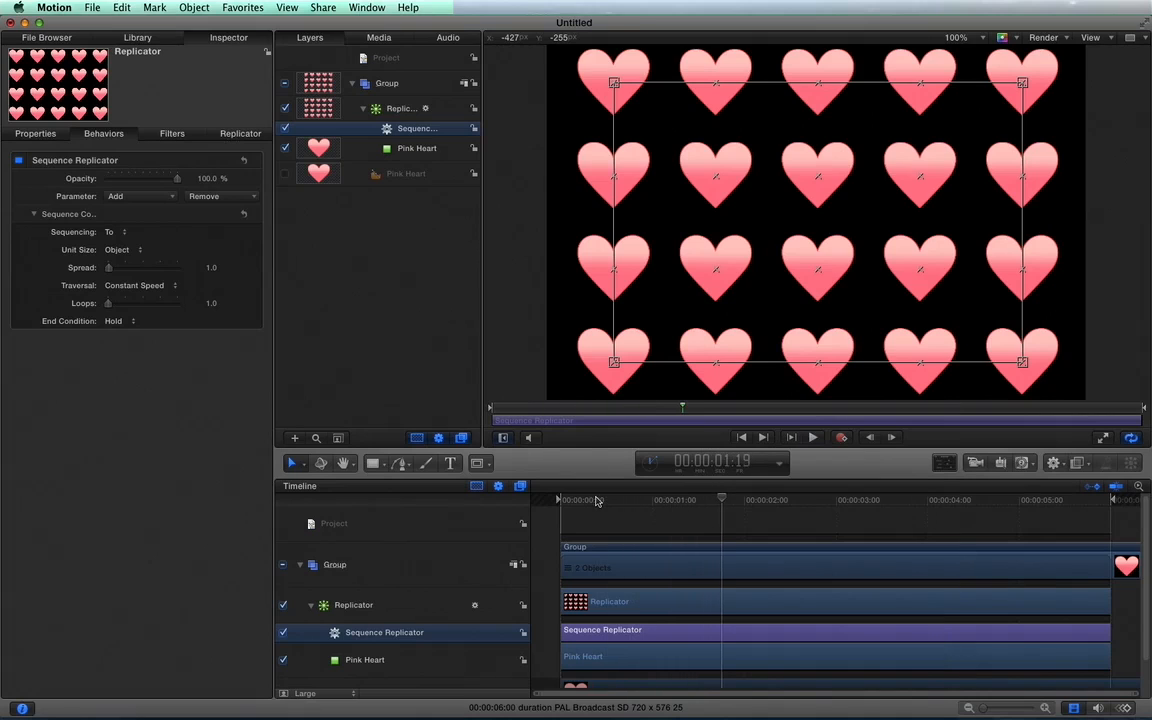
Keep the sequencing at To, set the behavior's opacity to 0%, and play the animation from the first frame.
{"action": "left_click", "coordinate": [124, 235]}
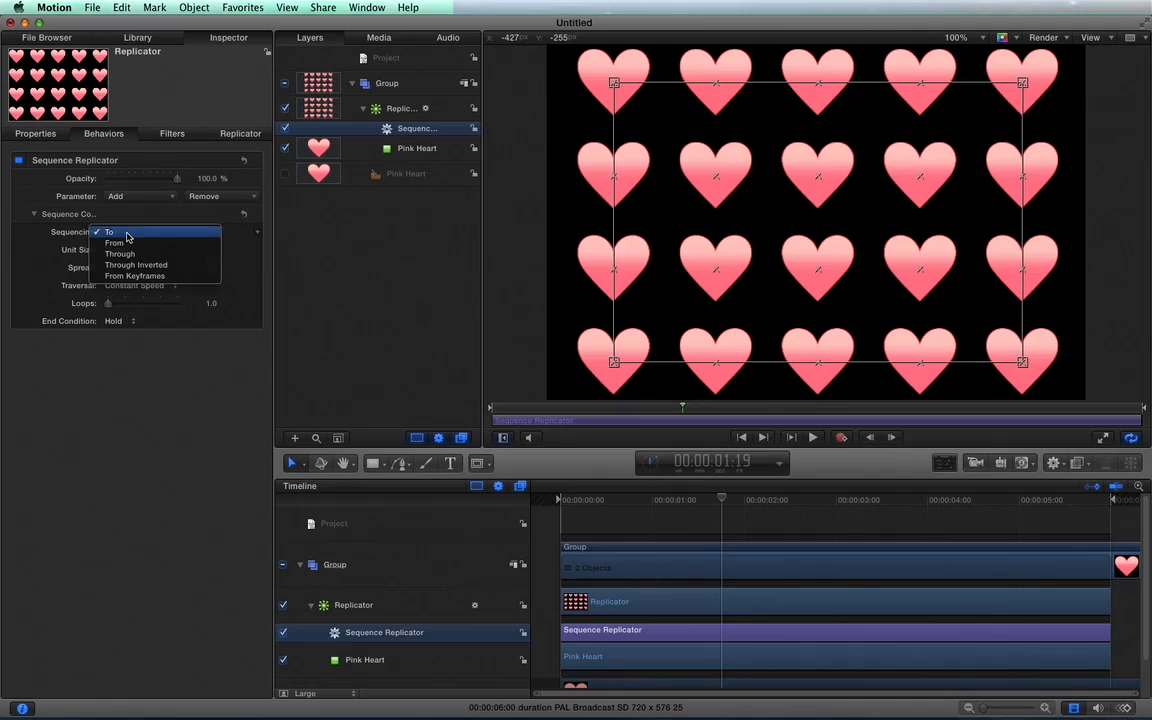
{"action": "left_click", "coordinate": [127, 234]}
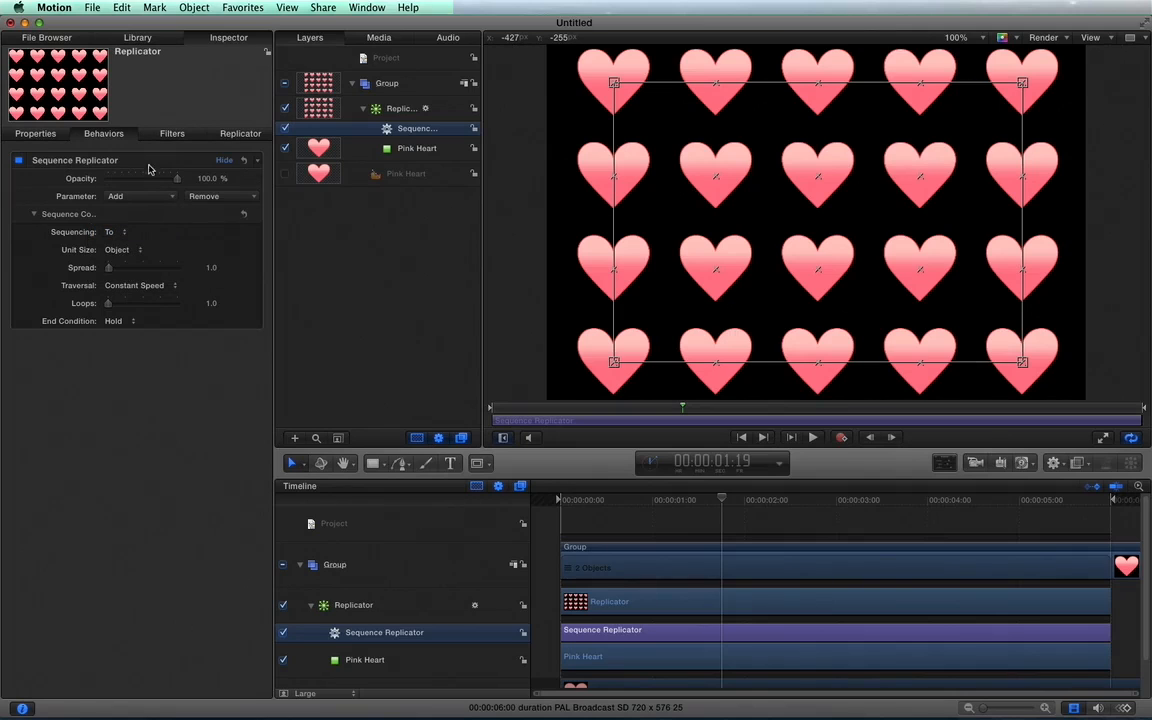
{"action": "left_click", "coordinate": [117, 232]}
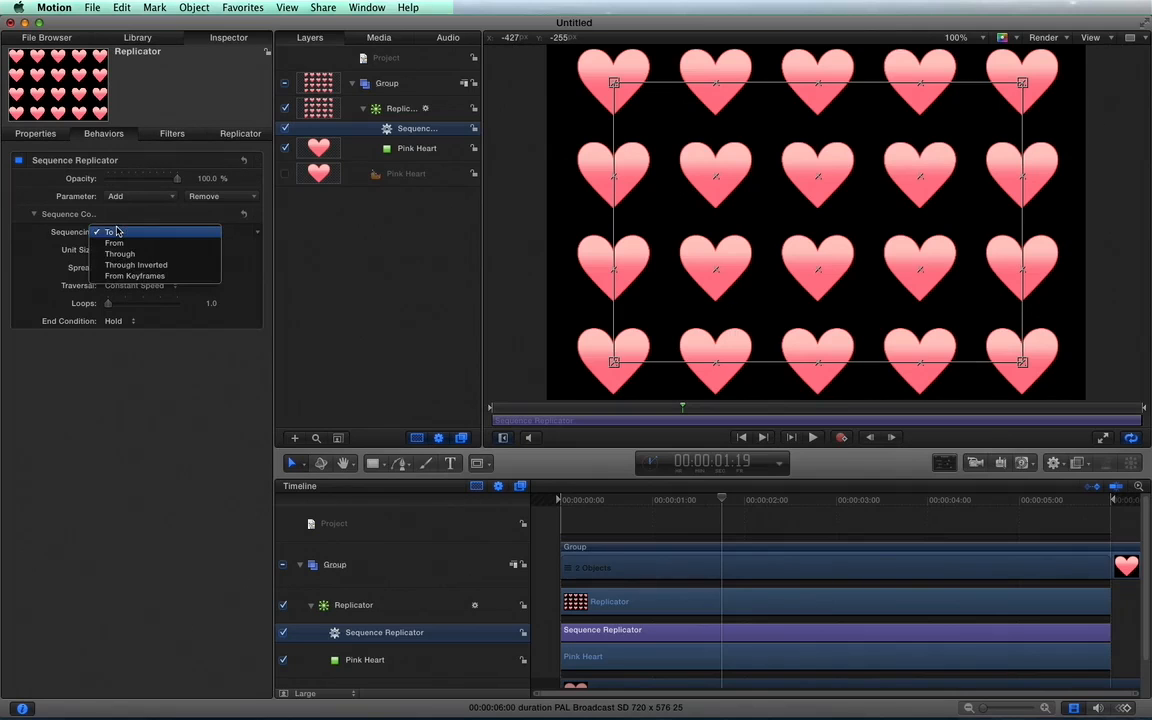
{"action": "left_click", "coordinate": [129, 233]}
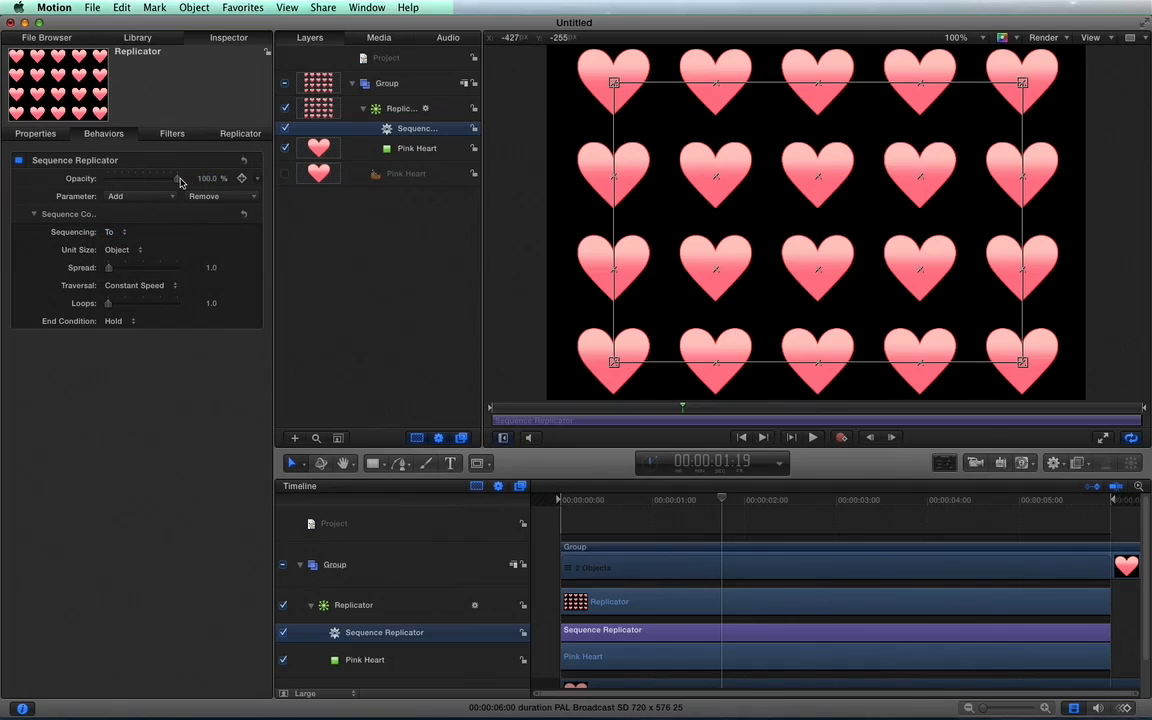
{"action": "left_click_drag", "start_coordinate": [180, 181], "coordinate": [92, 179]}
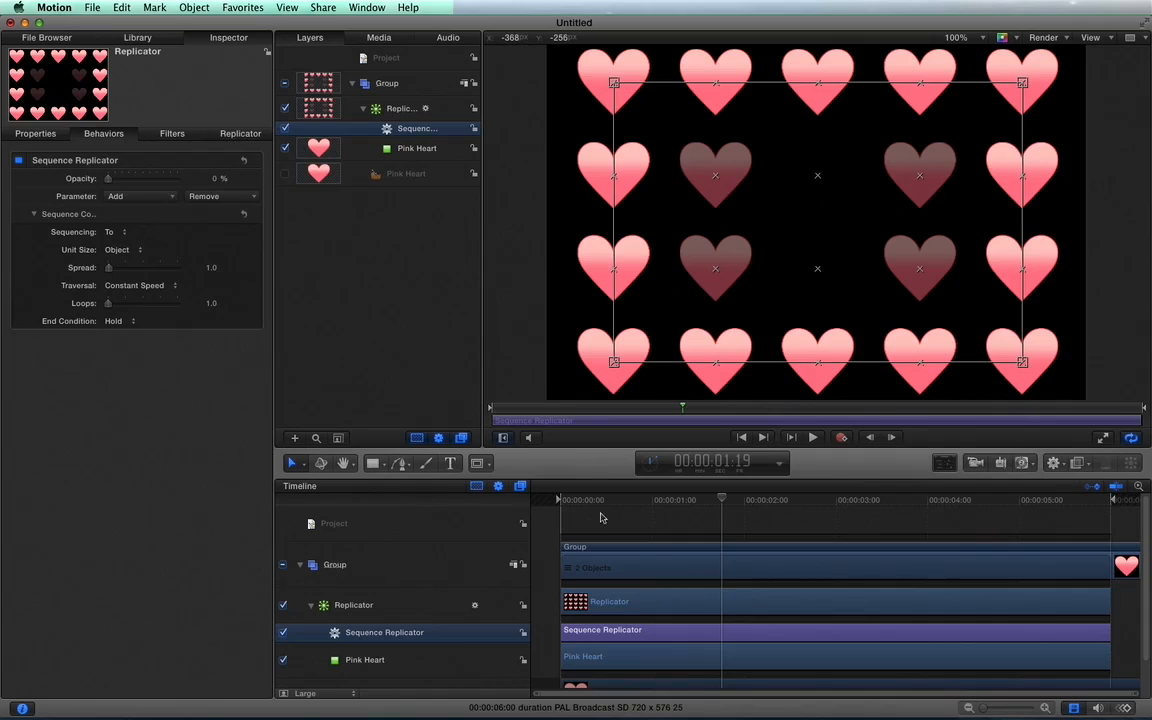
{"action": "left_click", "coordinate": [567, 500]}
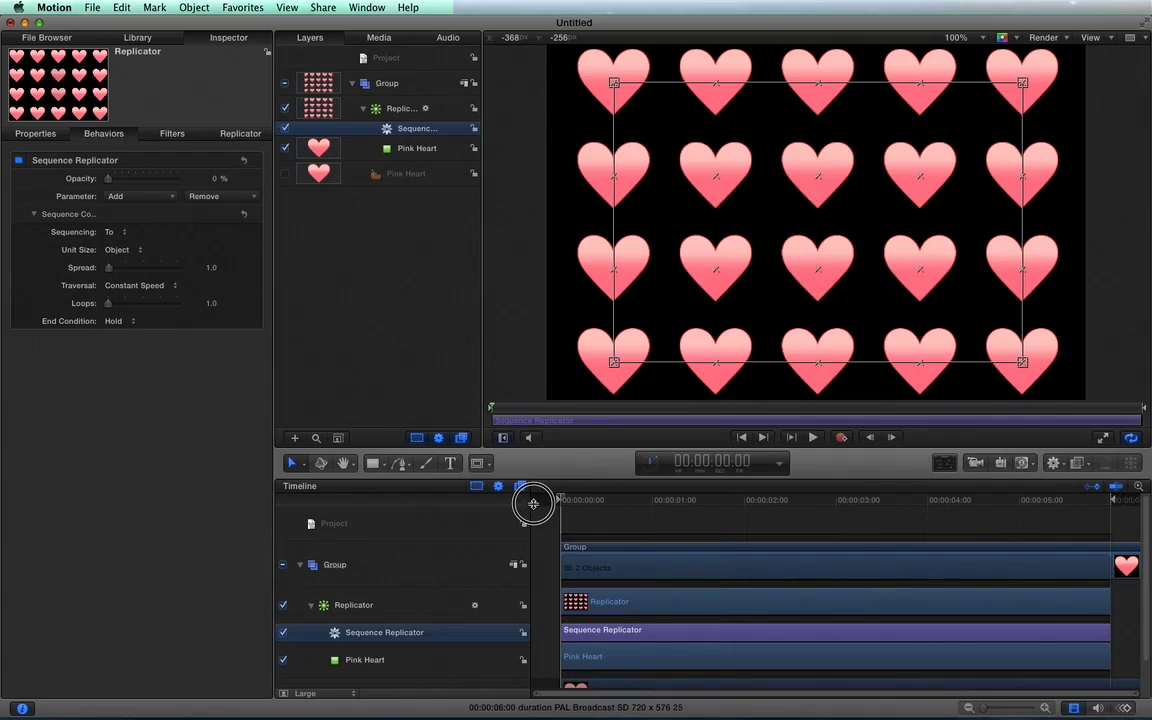
{"action": "key", "text": "space"}
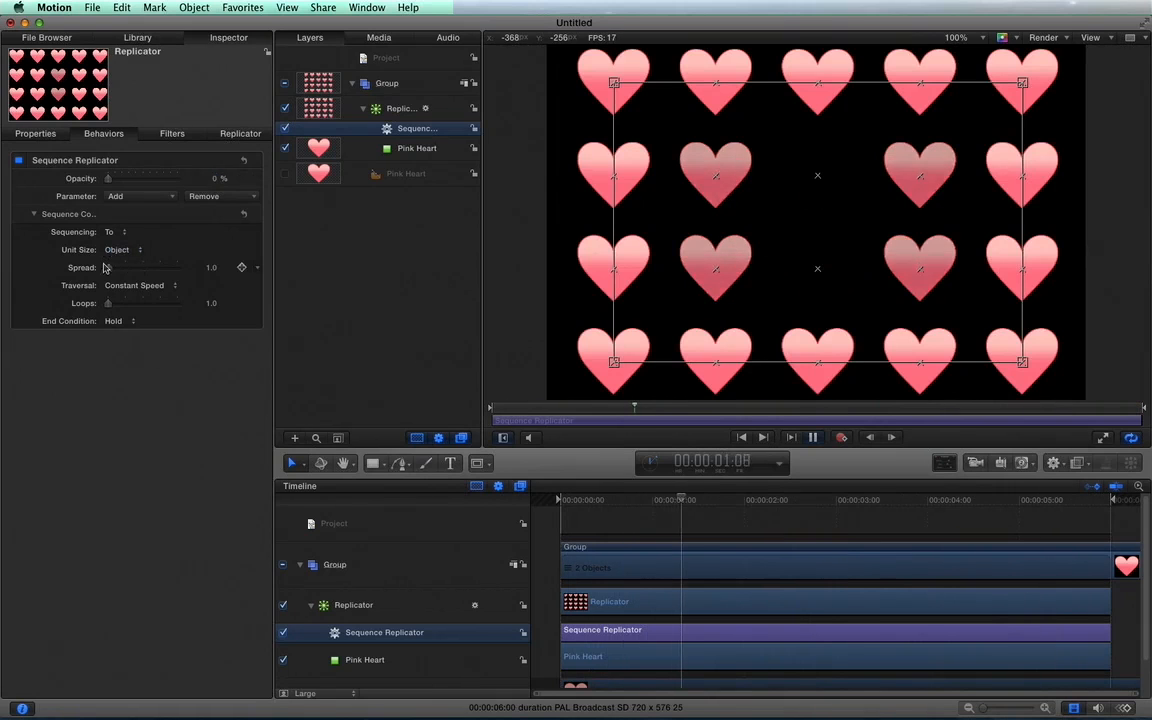
Try spread values of 68 and 135.9 during playback, settling on a spread of 5.3.
{"action": "left_click", "coordinate": [215, 270]}
{"action": "left_click_drag", "start_coordinate": [215, 270], "coordinate": [251, 270]}
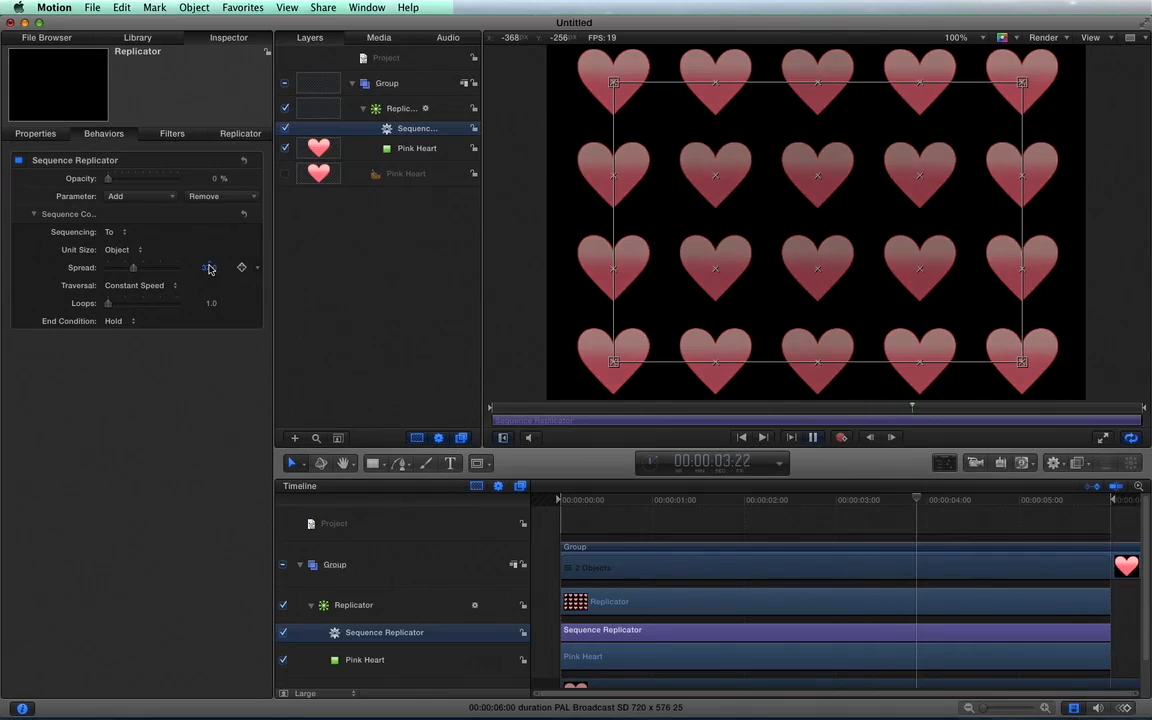
{"action": "left_click_drag", "start_coordinate": [212, 268], "coordinate": [194, 237]}
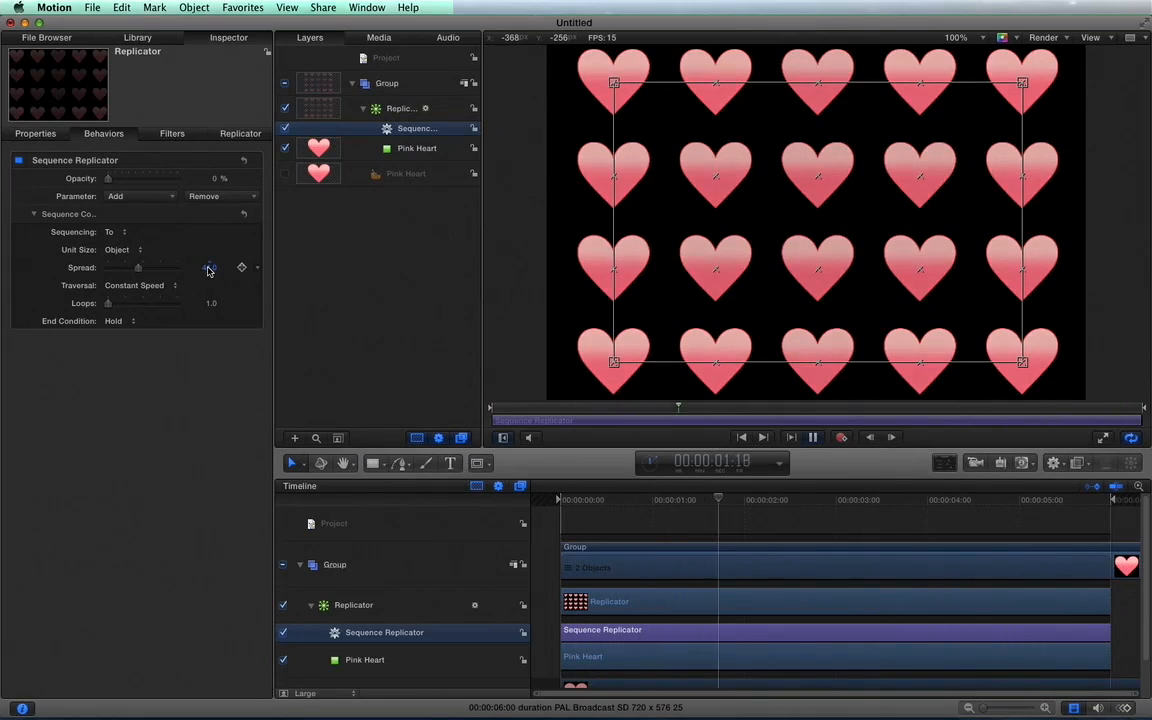
{"action": "left_click_drag", "start_coordinate": [209, 267], "coordinate": [232, 256]}
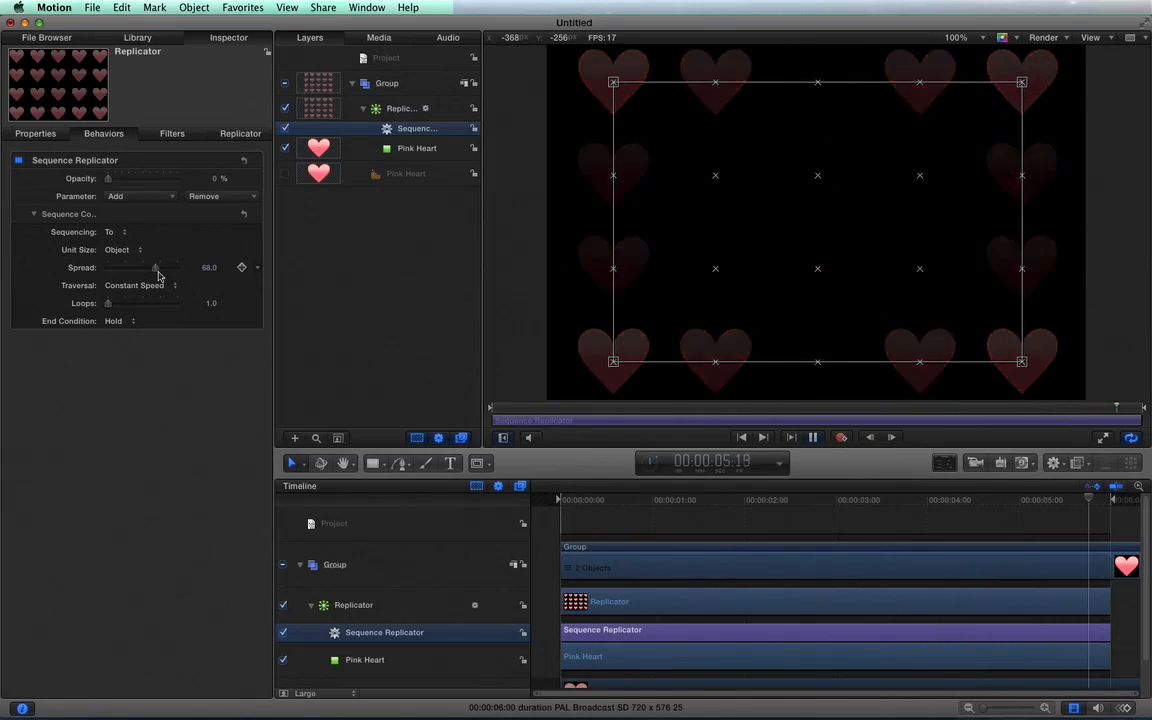
{"action": "left_click_drag", "start_coordinate": [157, 275], "coordinate": [206, 266]}
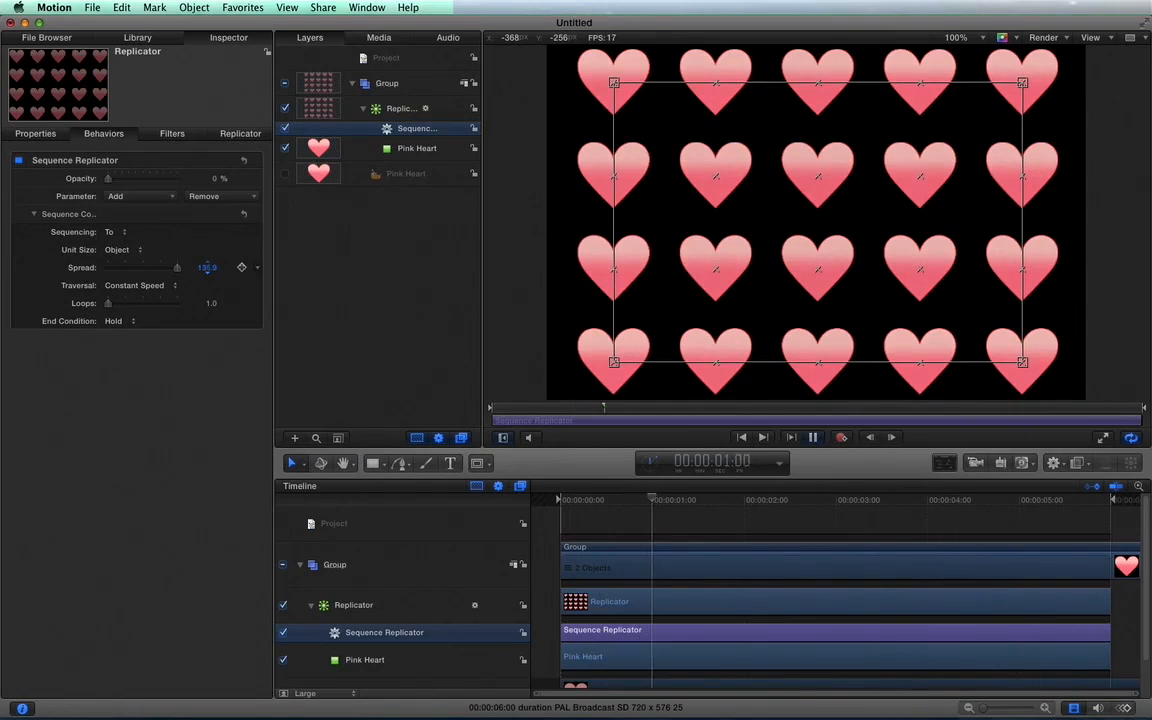
{"action": "mouse_move", "coordinate": [207, 268]}
{"action": "left_mouse_down"}
{"action": "mouse_move", "coordinate": [207, 303]}
{"action": "mouse_move", "coordinate": [208, 272]}
{"action": "left_mouse_up"}
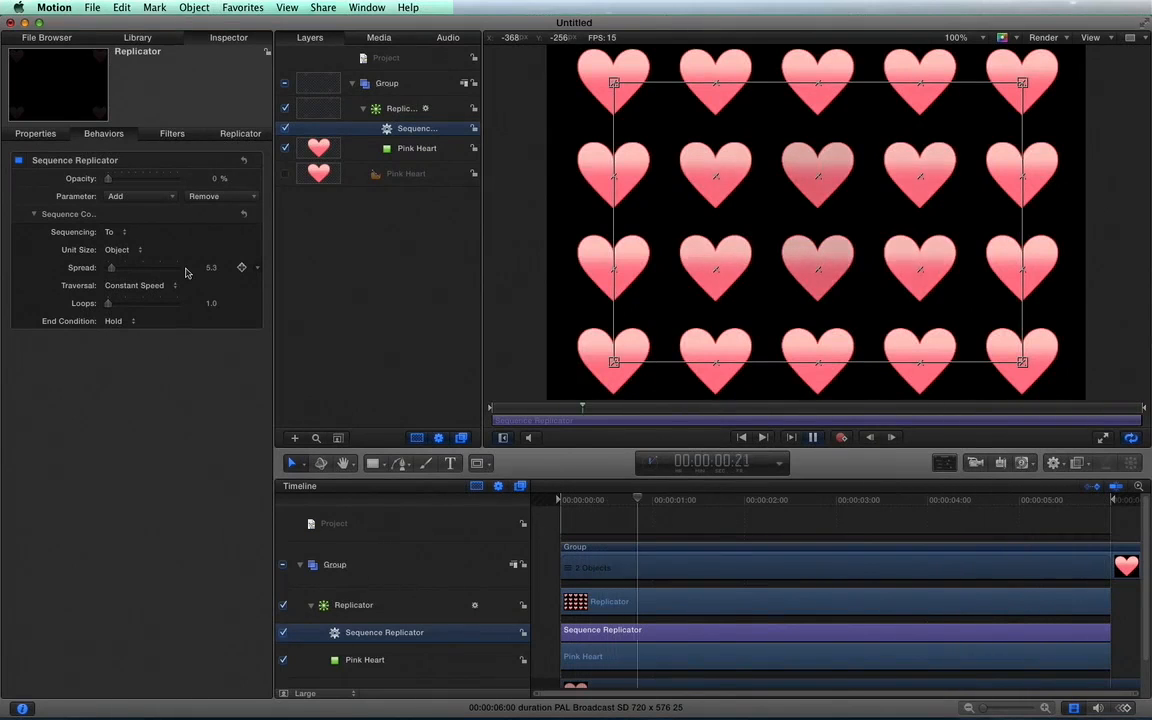
Set the behavior's loops to 3, stop playback and return the playhead to the first frame.
{"action": "left_click_drag", "start_coordinate": [212, 304], "coordinate": [212, 304]}
{"action": "key", "text": "space"}
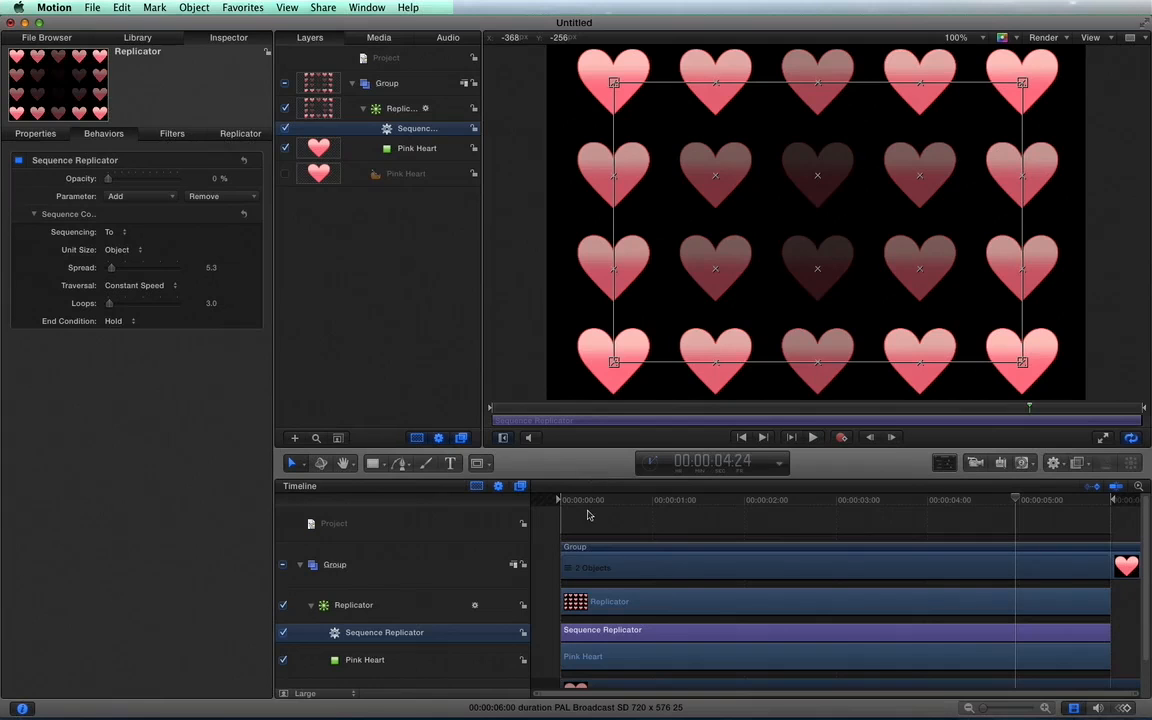
{"action": "left_click_drag", "start_coordinate": [590, 505], "coordinate": [515, 496]}
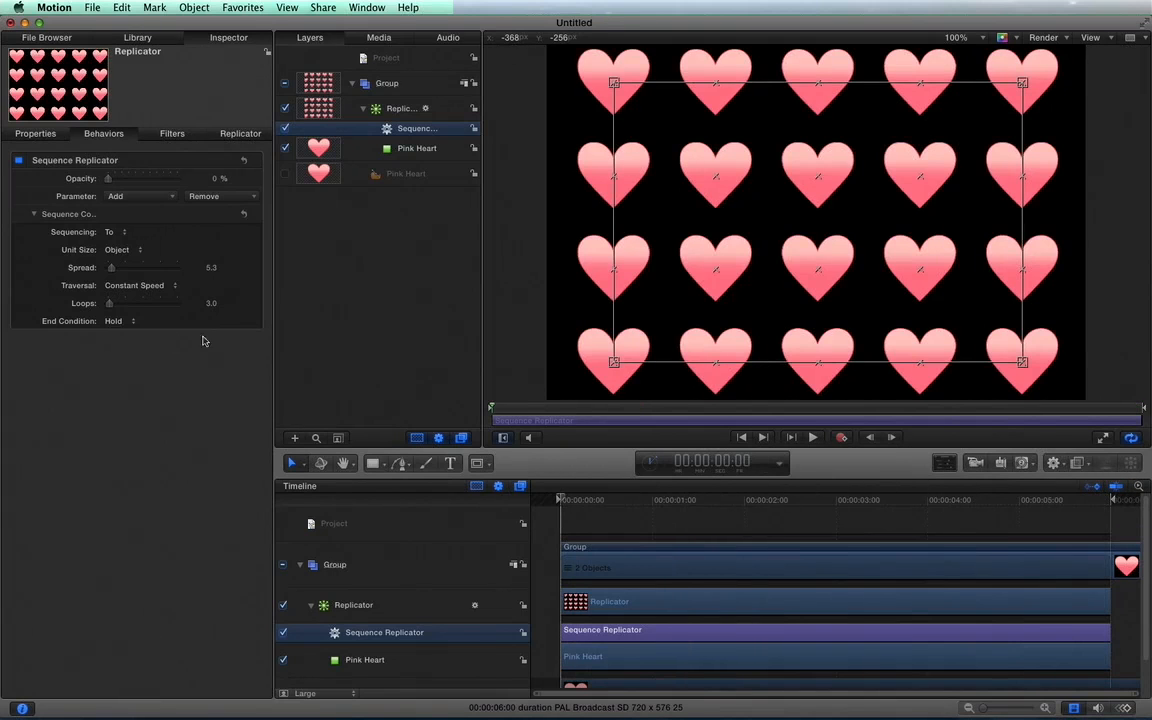
Set the loops back to 1, preview the animation and return the playhead to the first frame.
{"action": "left_click", "coordinate": [217, 305]}
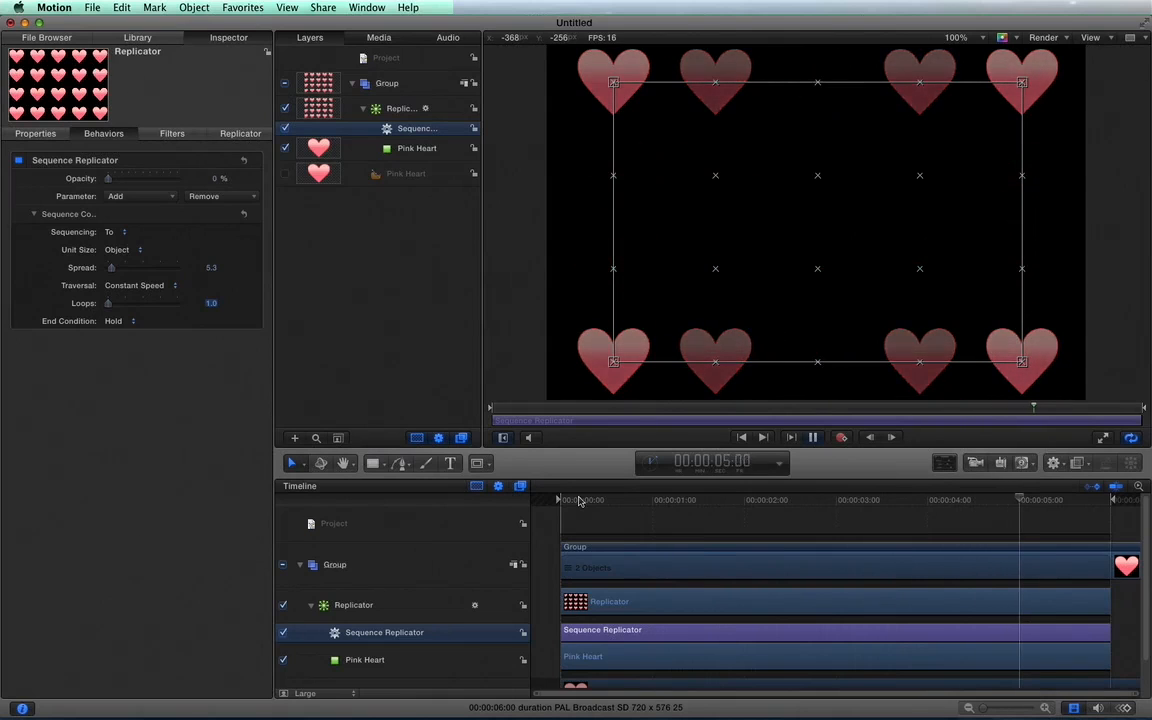
{"action": "left_click", "coordinate": [593, 501]}
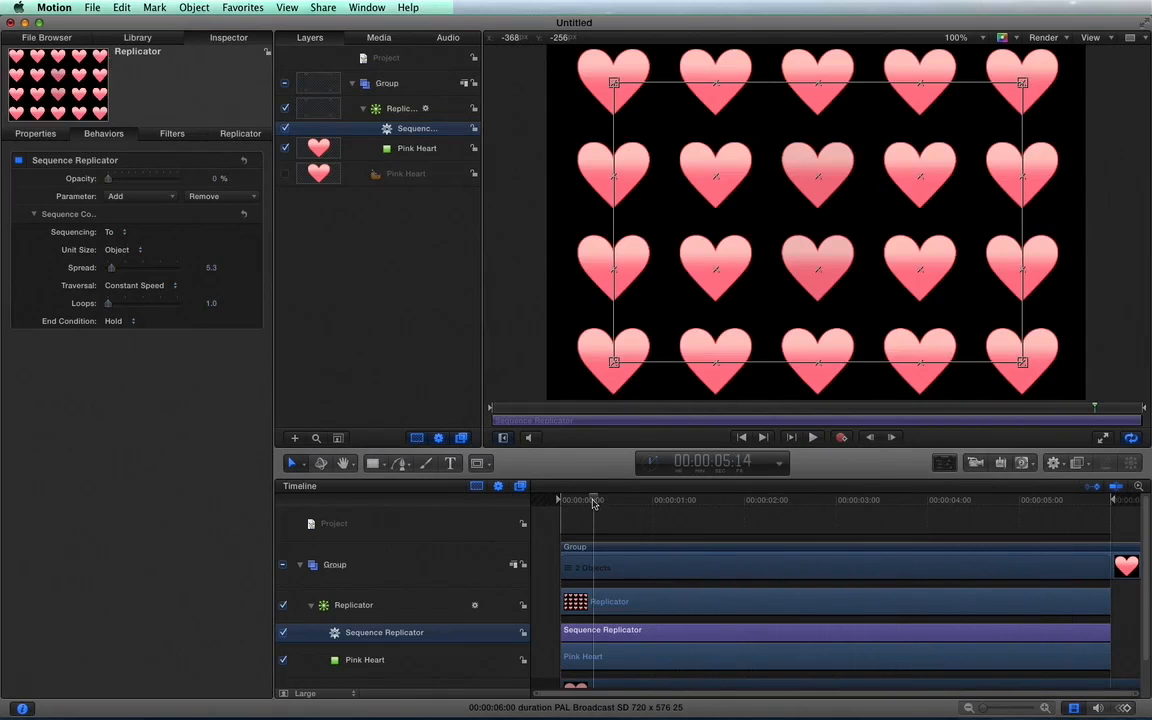
{"action": "left_click_drag", "start_coordinate": [593, 501], "coordinate": [522, 496]}
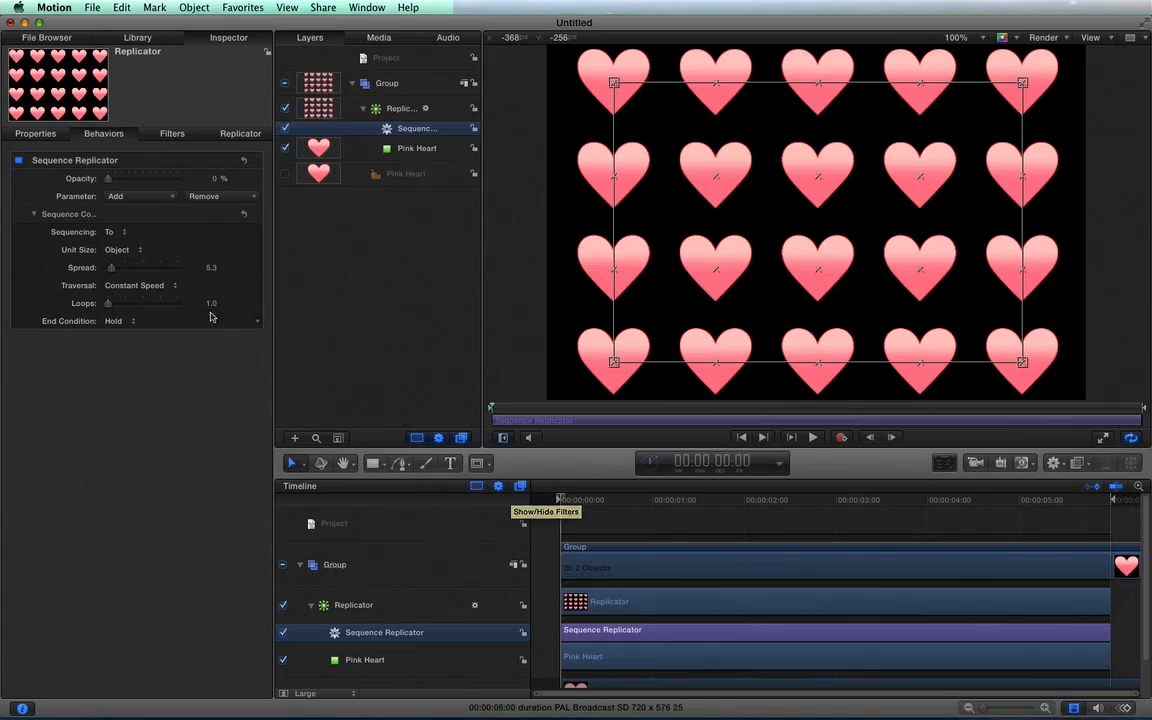
Set the behavior's loops to 2 and scrub the timeline from near the start to the three-second mark.
{"action": "left_click", "coordinate": [211, 305]}
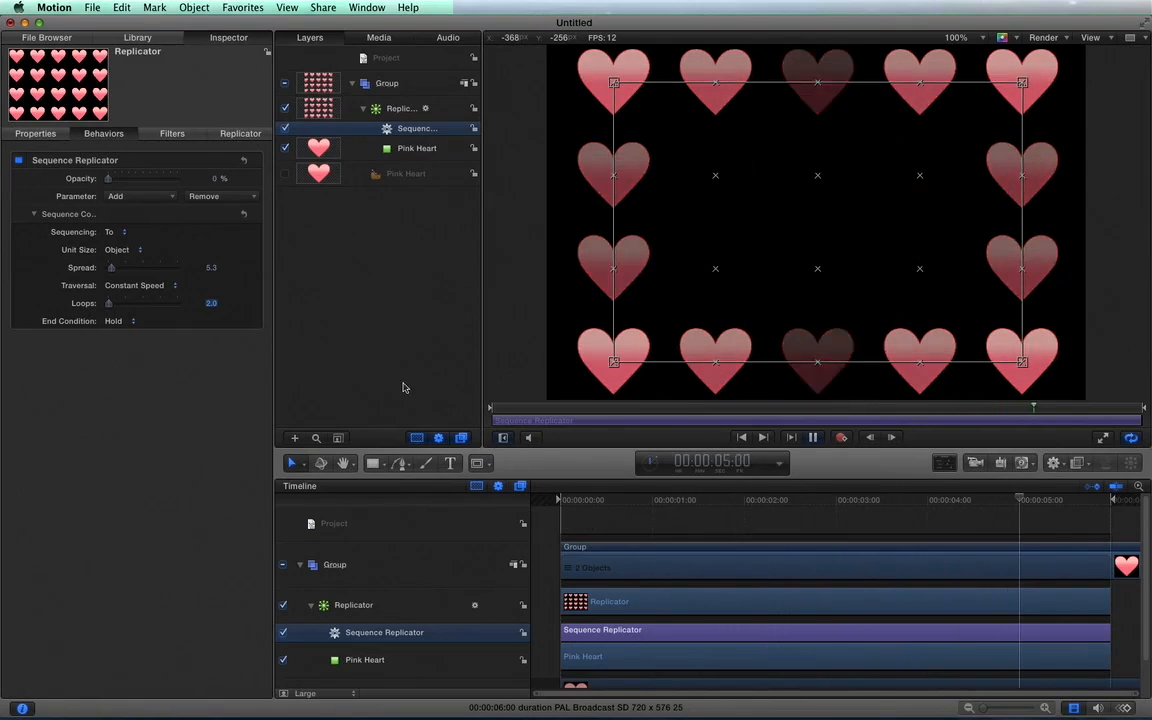
{"action": "left_click", "coordinate": [109, 323]}
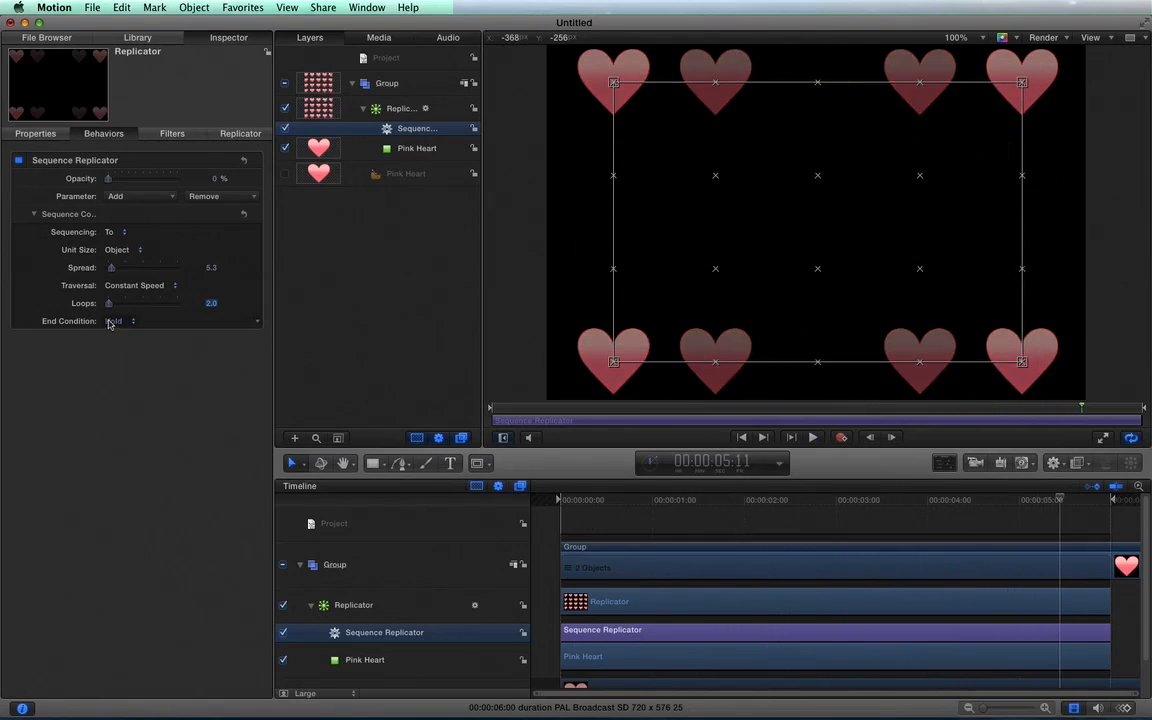
{"action": "left_click", "coordinate": [580, 505]}
{"action": "left_click_drag", "start_coordinate": [581, 505], "coordinate": [836, 503]}
Set the behavior's end condition to Ping Pong and preview the animation from the first frame.
{"action": "left_click", "coordinate": [114, 321]}
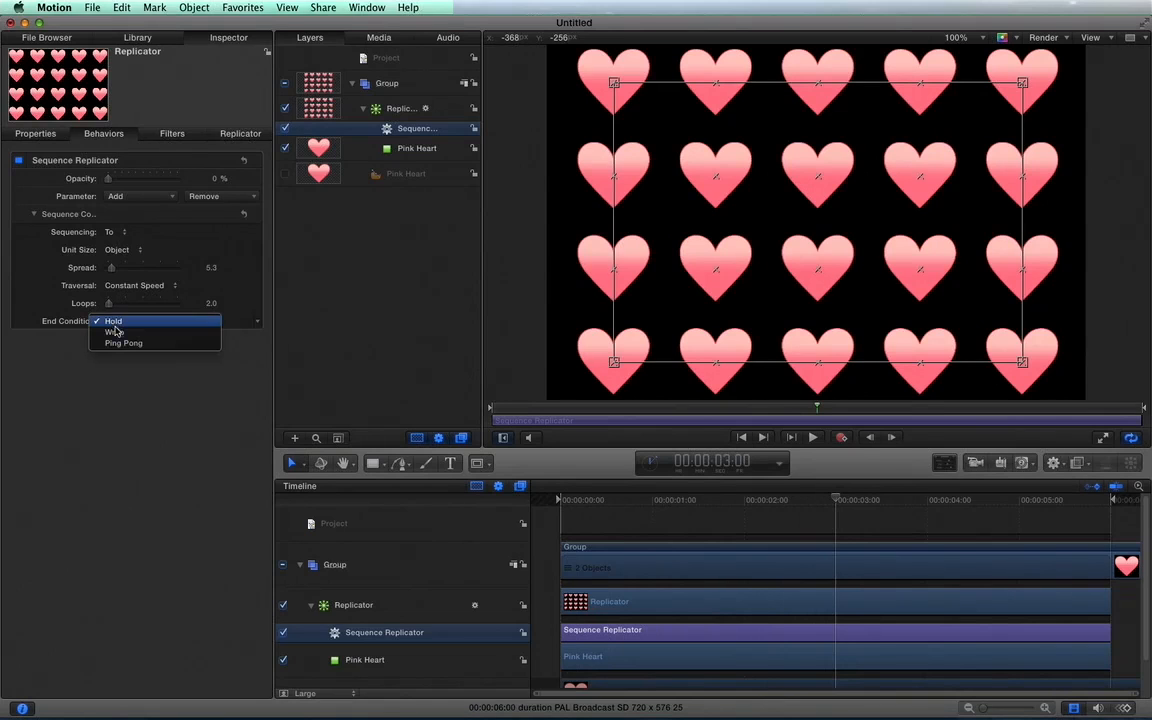
{"action": "left_click", "coordinate": [120, 343]}
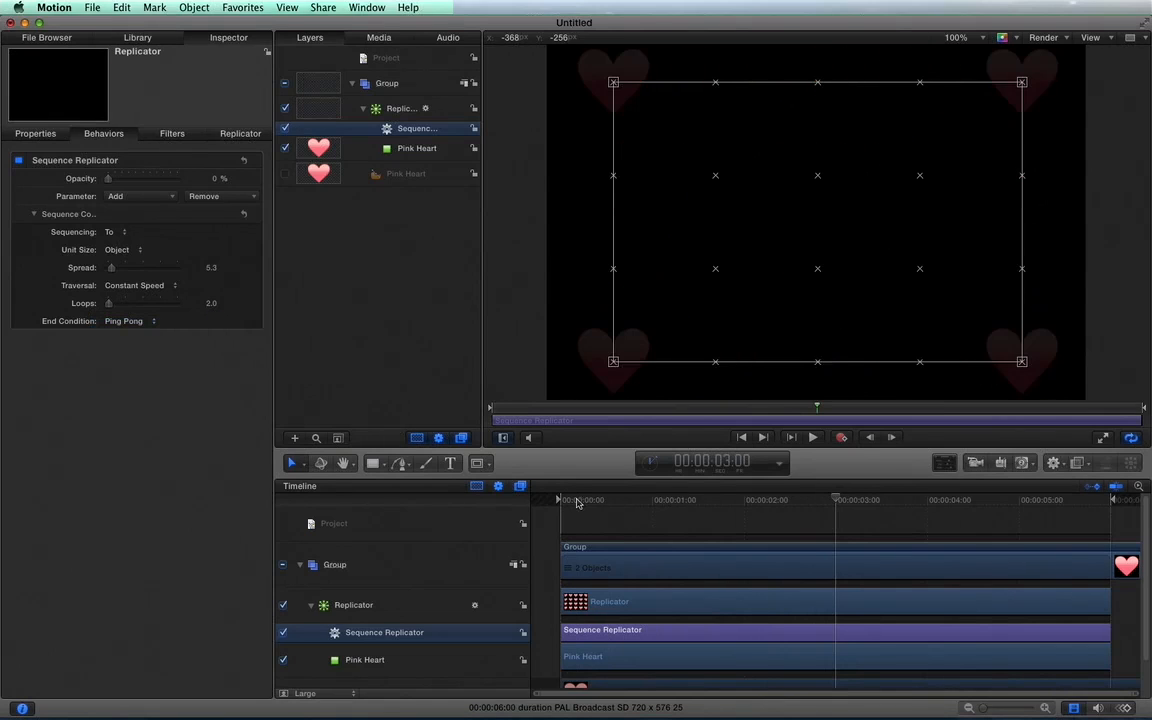
{"action": "left_click_drag", "start_coordinate": [576, 502], "coordinate": [551, 502]}
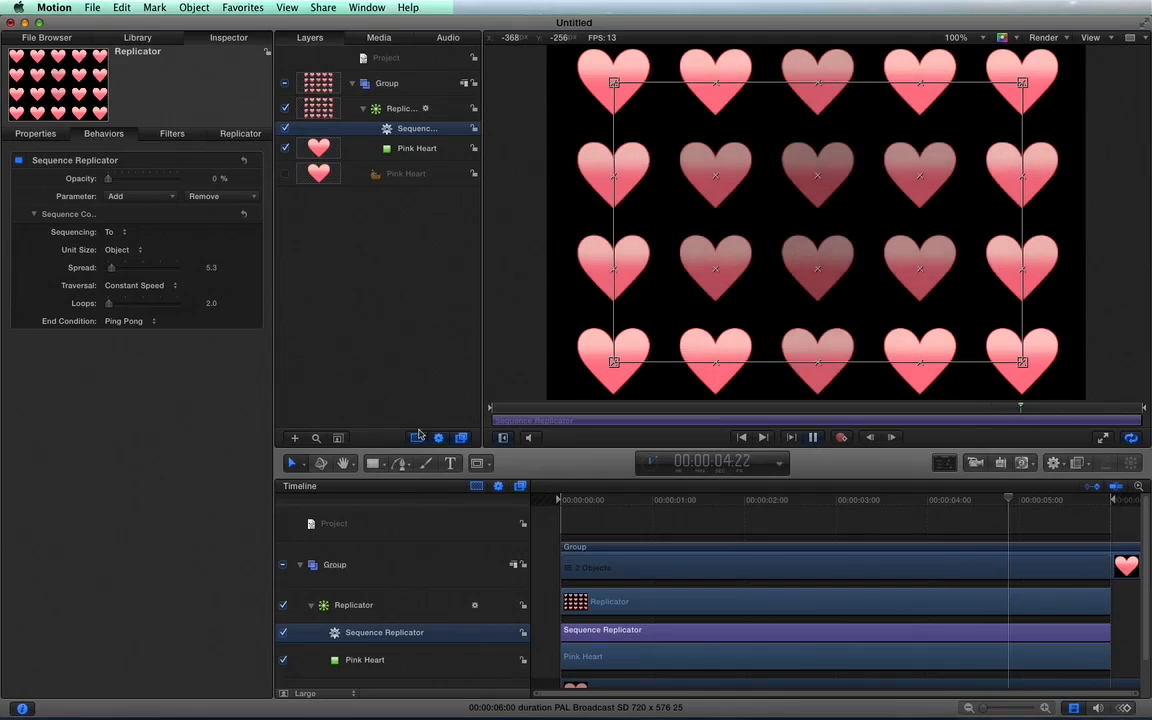
{"action": "key", "text": "space"}
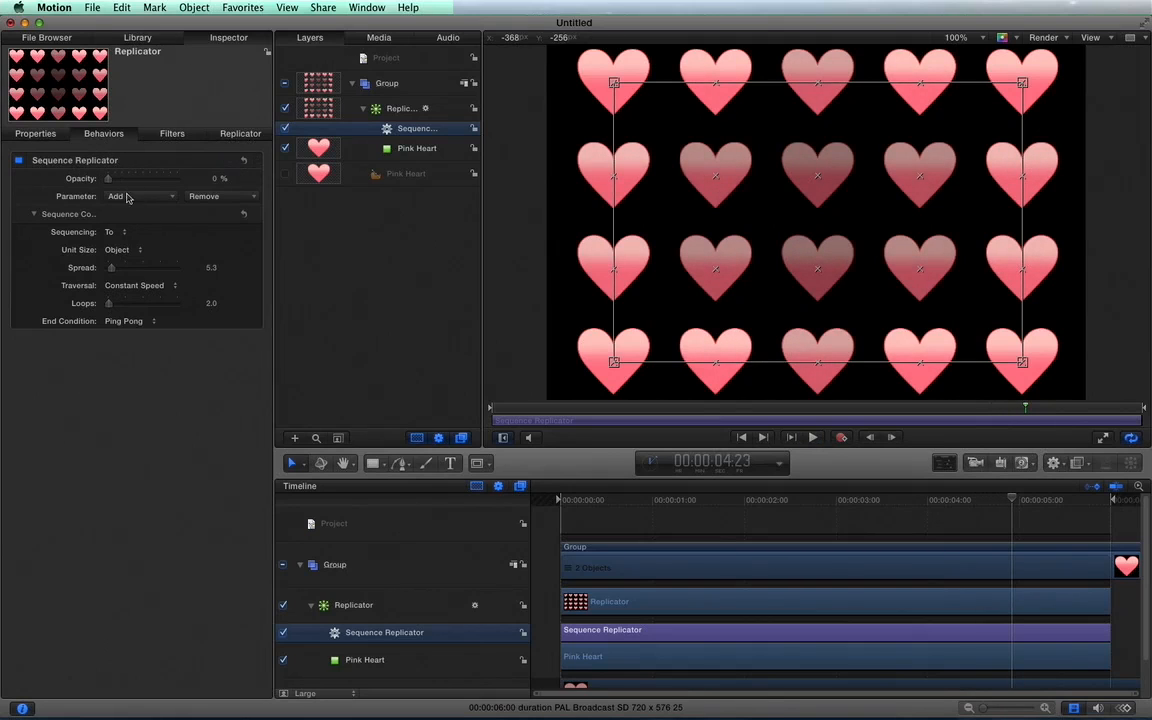
Add the Rotation parameter to the Sequence Replicator behavior, keeping the sequencing at To, and set the rotation to -90°.
{"action": "left_click", "coordinate": [127, 197]}
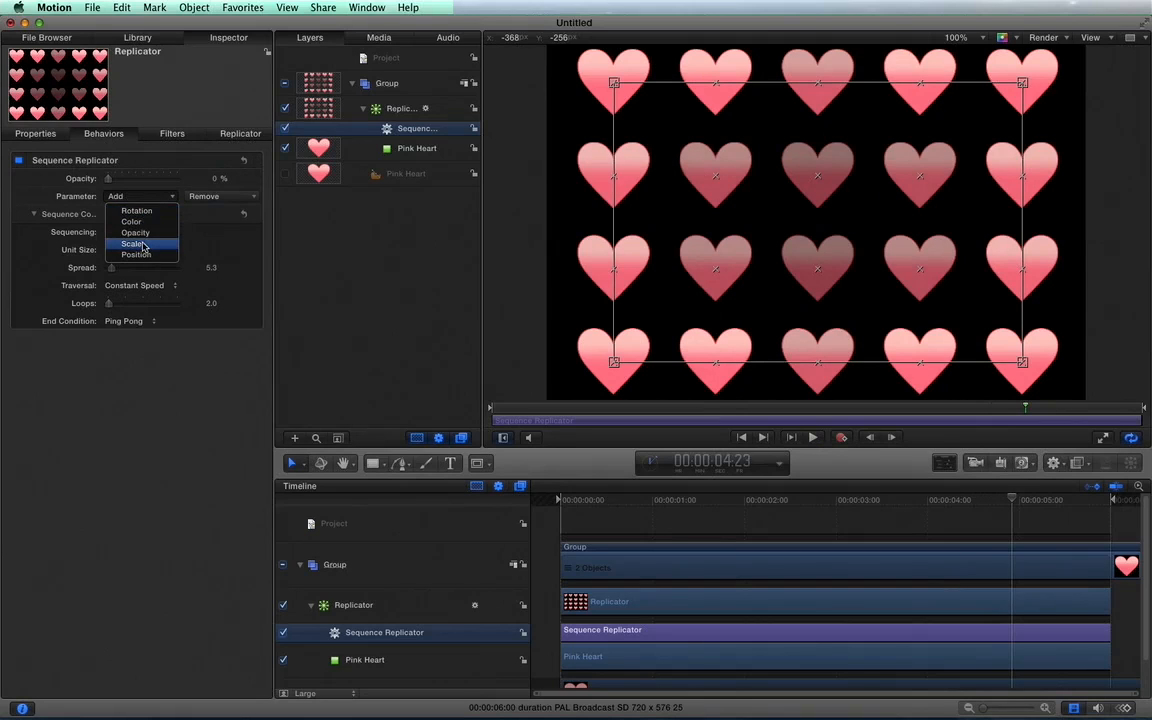
{"action": "left_click", "coordinate": [140, 211]}
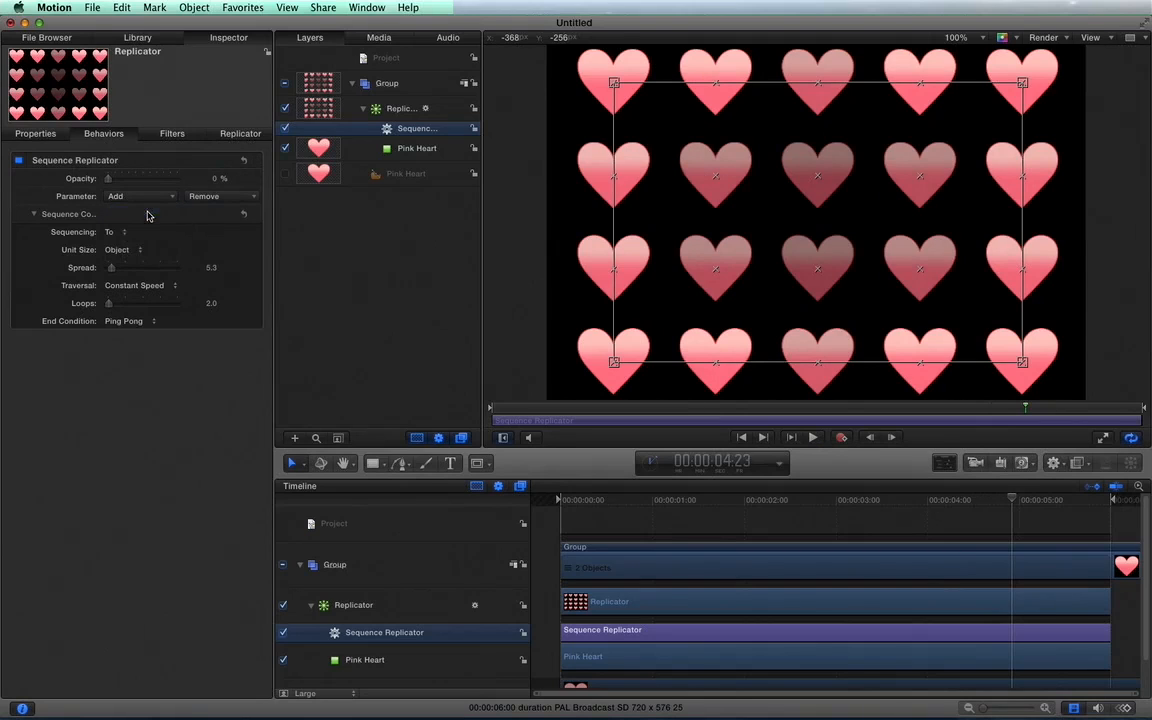
{"action": "left_click", "coordinate": [123, 251]}
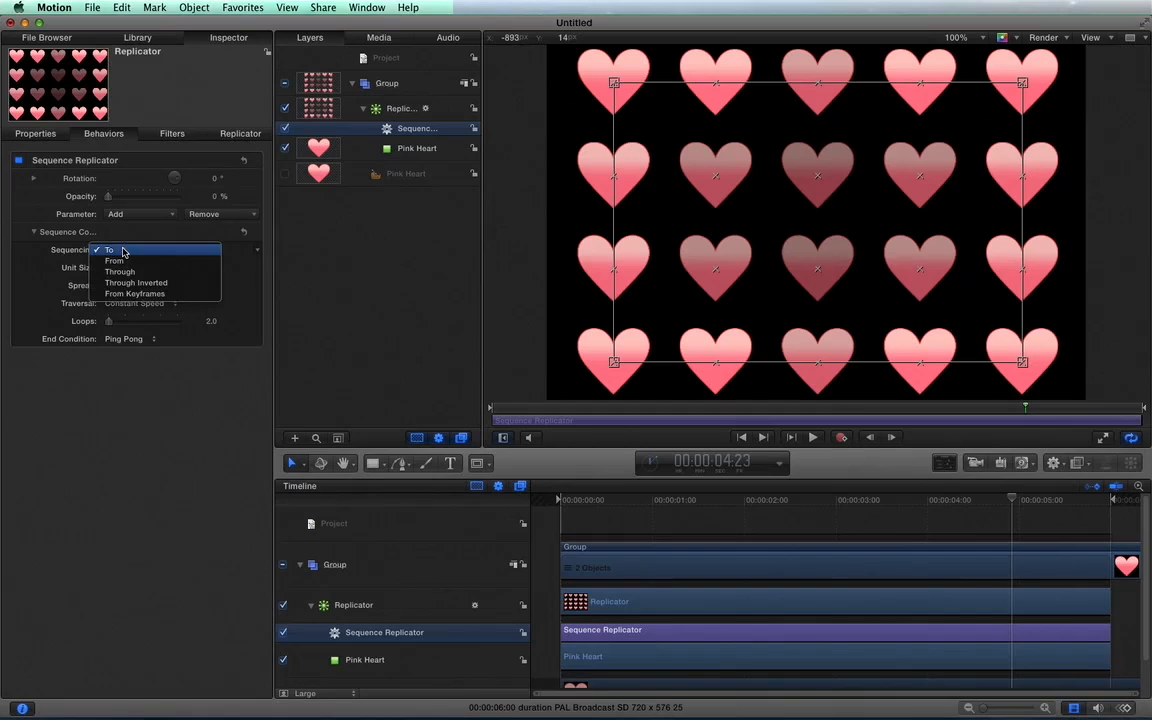
{"action": "left_click", "coordinate": [123, 252]}
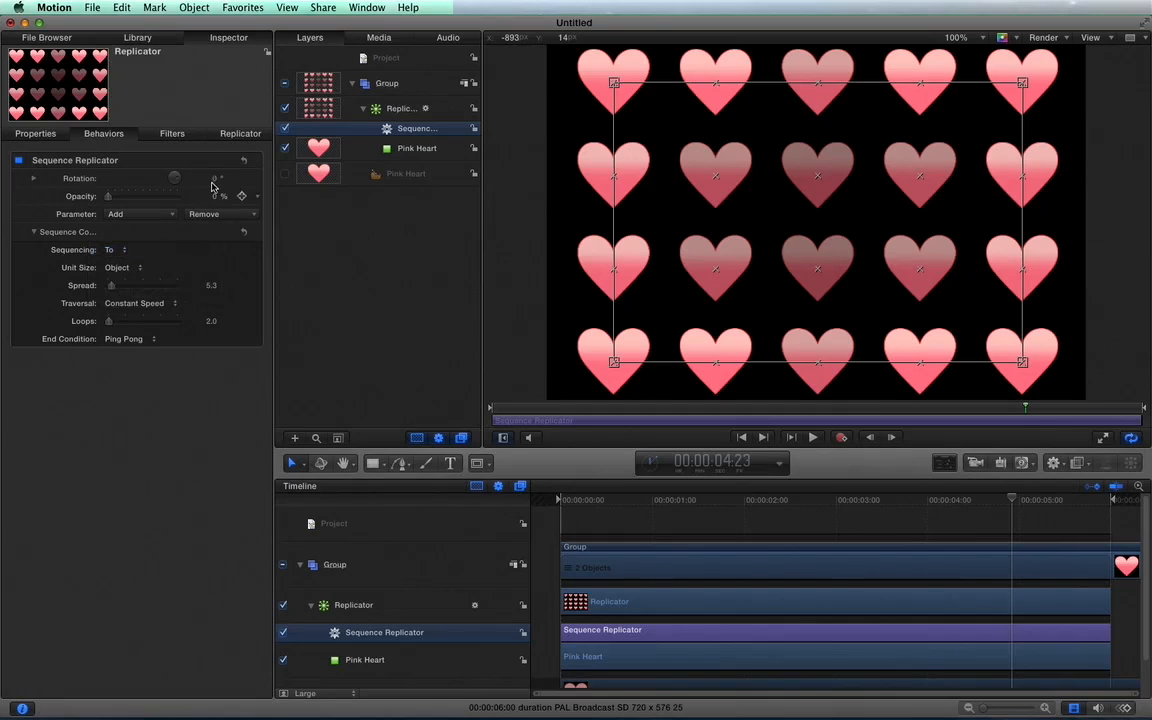
{"action": "mouse_move", "coordinate": [209, 178]}
{"action": "left_mouse_down"}
{"action": "mouse_move", "coordinate": [209, 232]}
{"action": "mouse_move", "coordinate": [192, 190]}
{"action": "left_mouse_up"}
{"action": "left_click", "coordinate": [207, 179]}
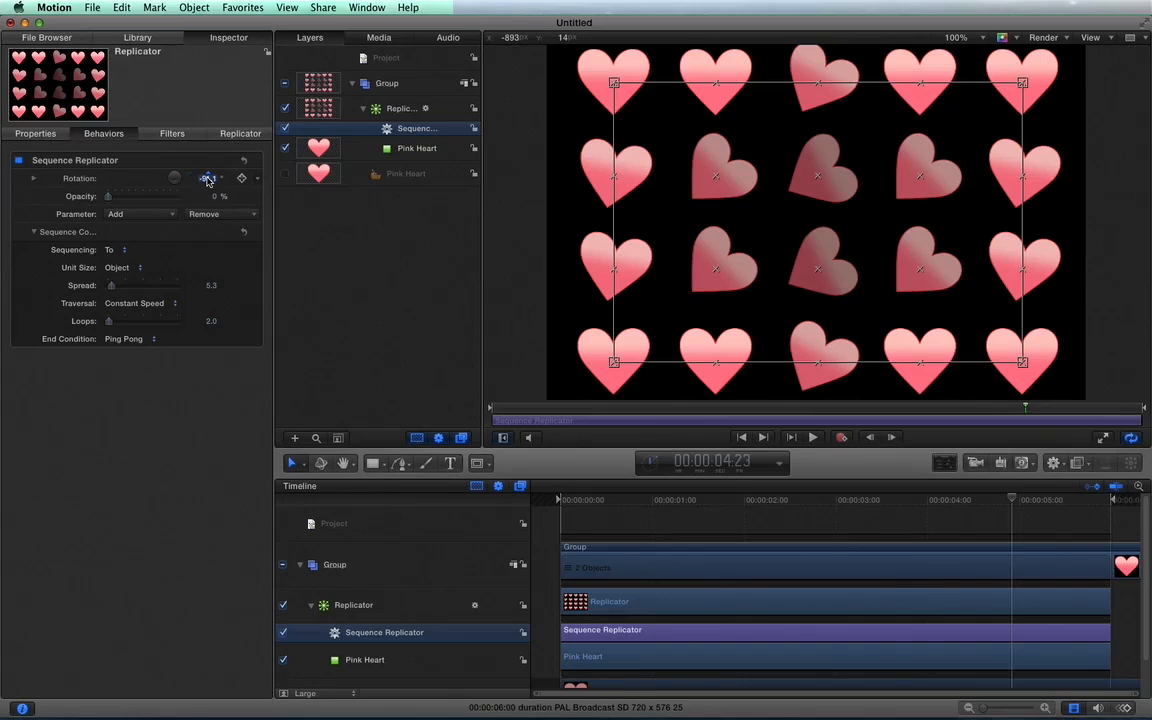
{"action": "type", "text": "-90"}
{"action": "key", "text": "Return"}
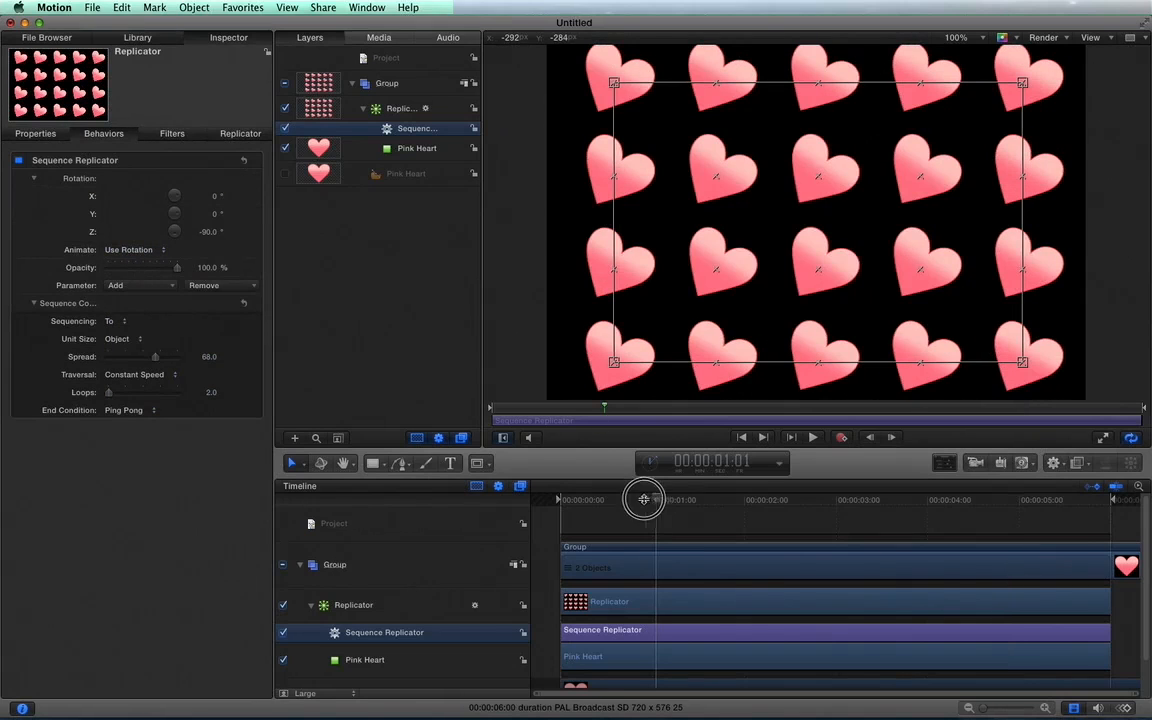
Preview the rotation animation, set the Sequence Replicator's spread to 1, and preview it again from near the first frame.
{"action": "left_click_drag", "start_coordinate": [643, 499], "coordinate": [577, 499]}
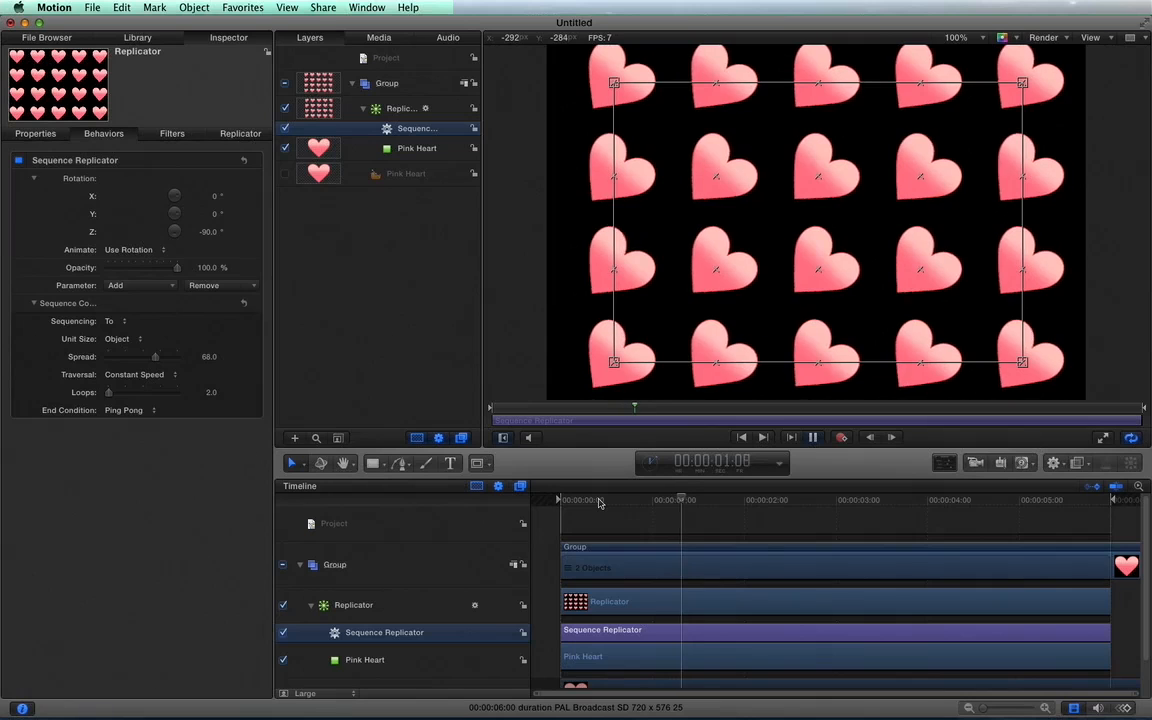
{"action": "key", "text": "space"}
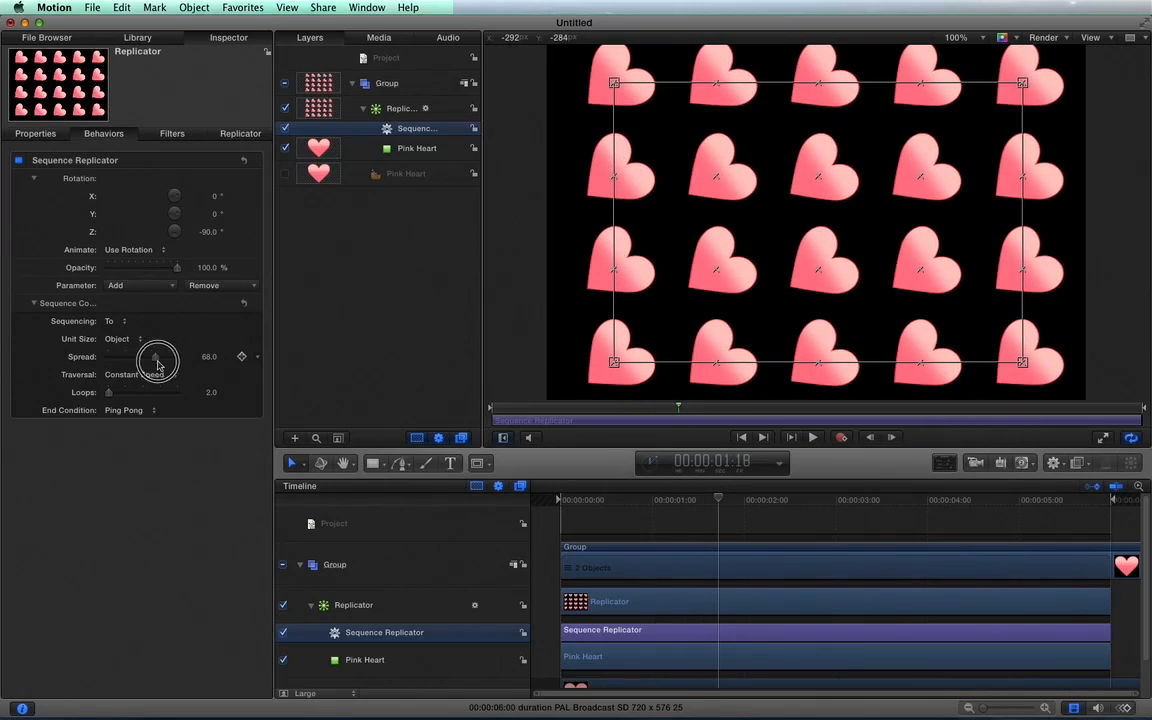
{"action": "left_click_drag", "start_coordinate": [157, 364], "coordinate": [107, 366]}
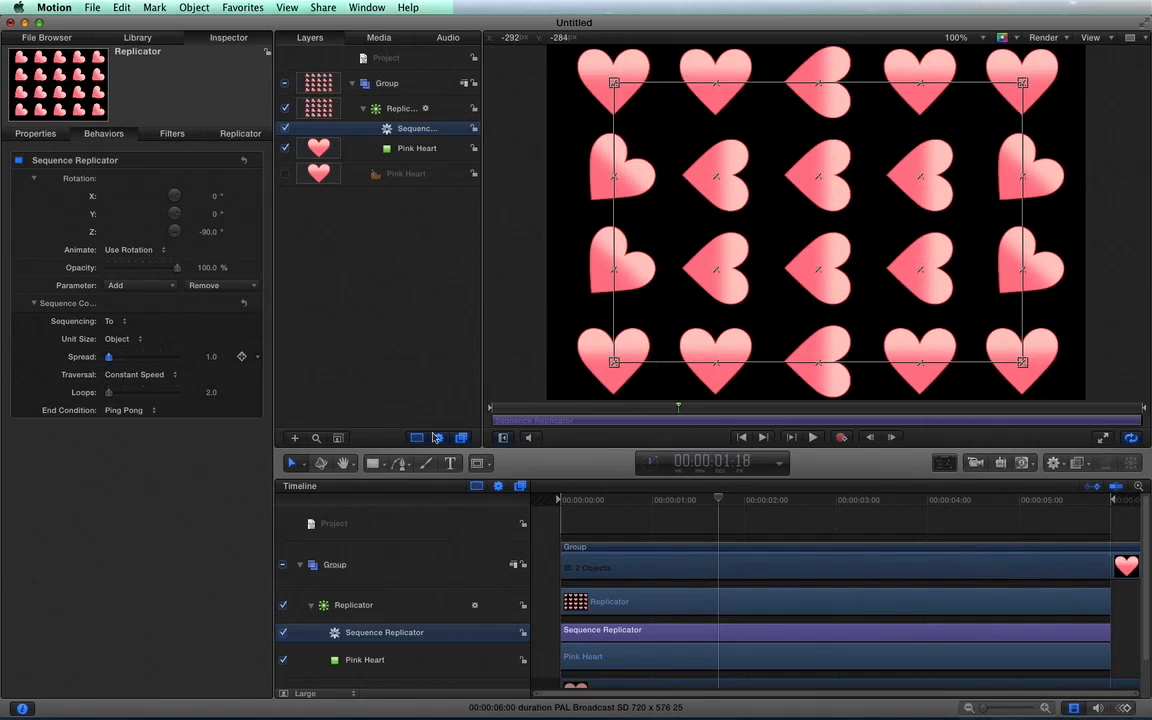
{"action": "left_click", "coordinate": [567, 500]}
{"action": "key", "text": "space"}
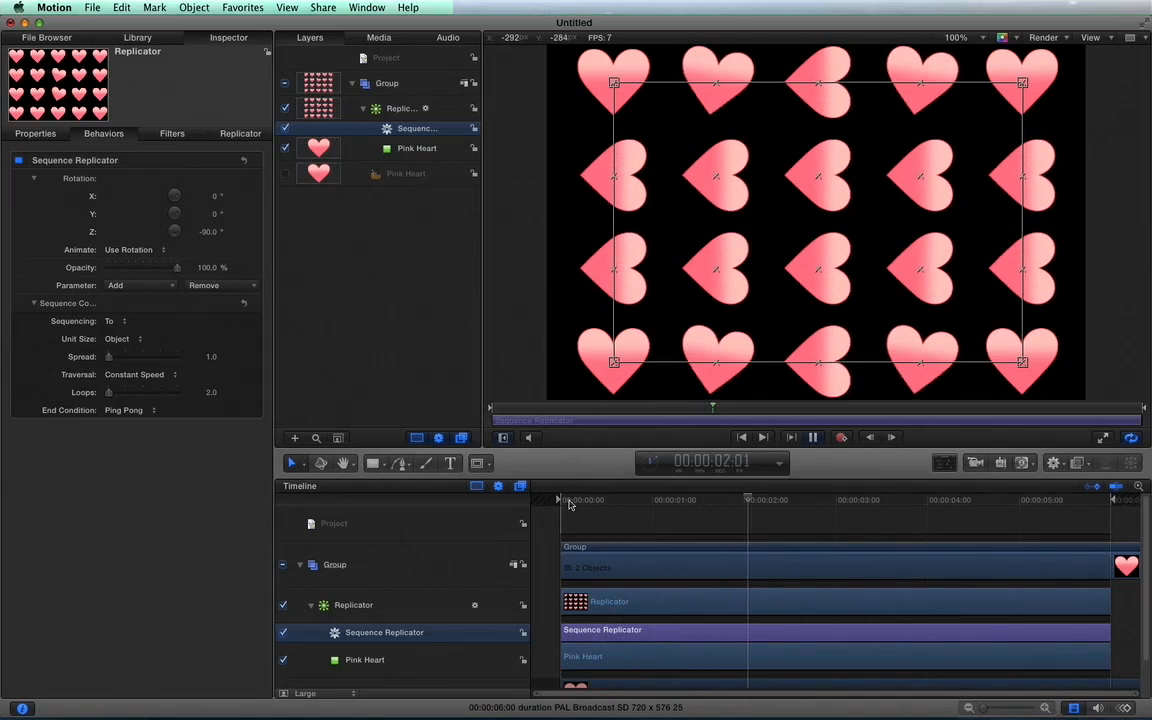
{"action": "key", "text": "space"}
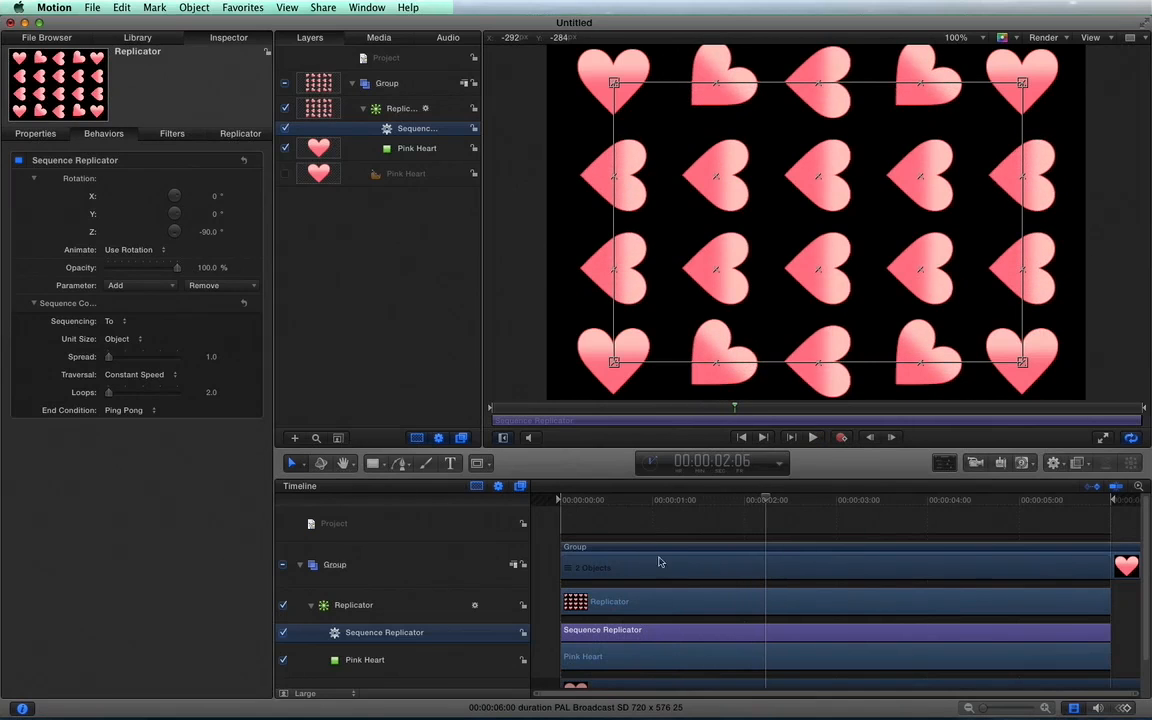
{"action": "left_click", "coordinate": [124, 410]}
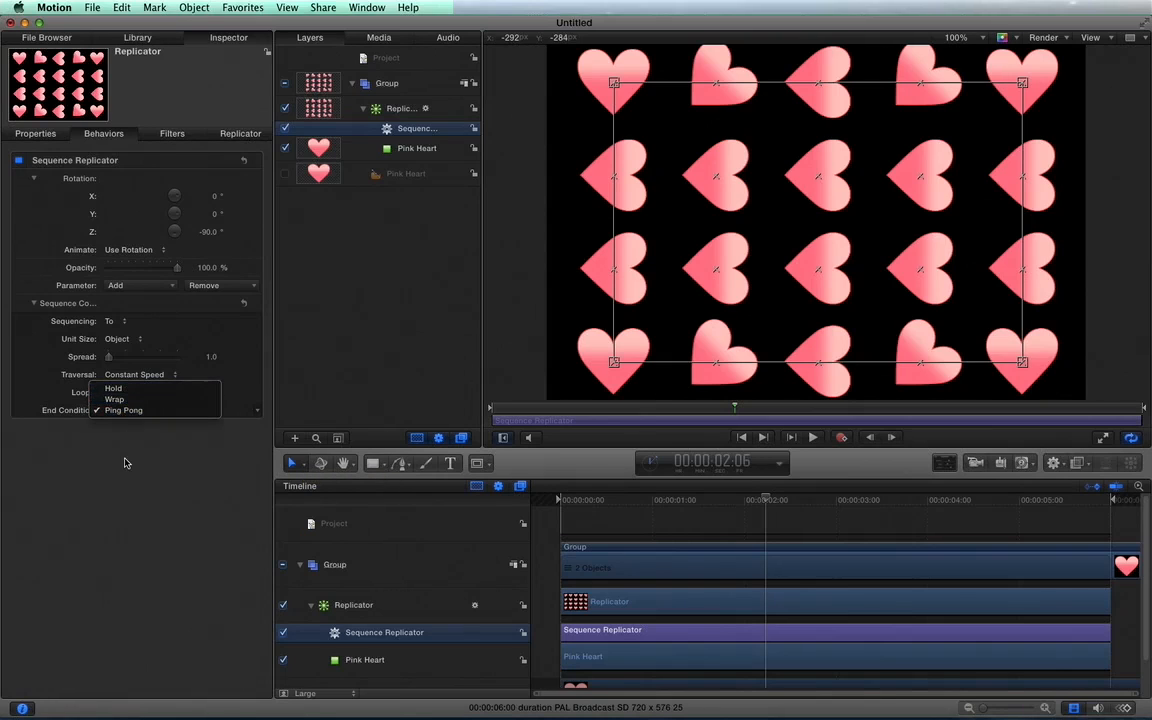
{"action": "left_click", "coordinate": [126, 463]}
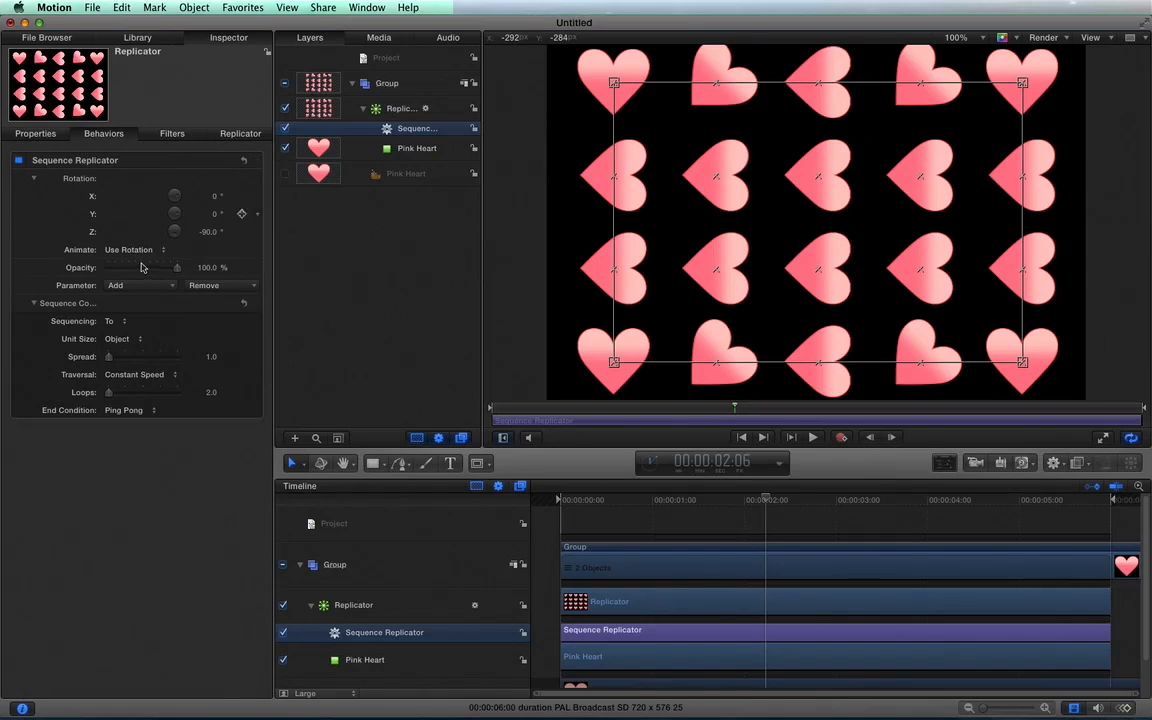
{"action": "left_click", "coordinate": [158, 288]}
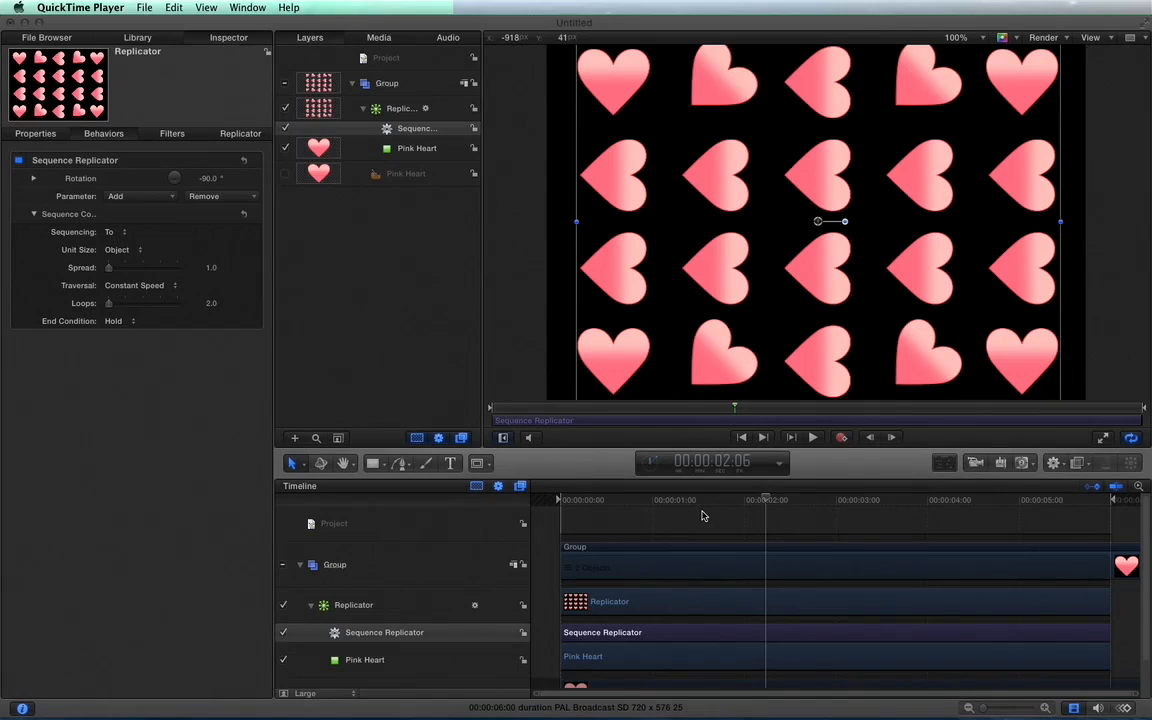
Delete the Sequence Replicator behavior from the heart replicator.
{"action": "left_click", "coordinate": [409, 135]}
{"action": "key", "text": "Delete"}
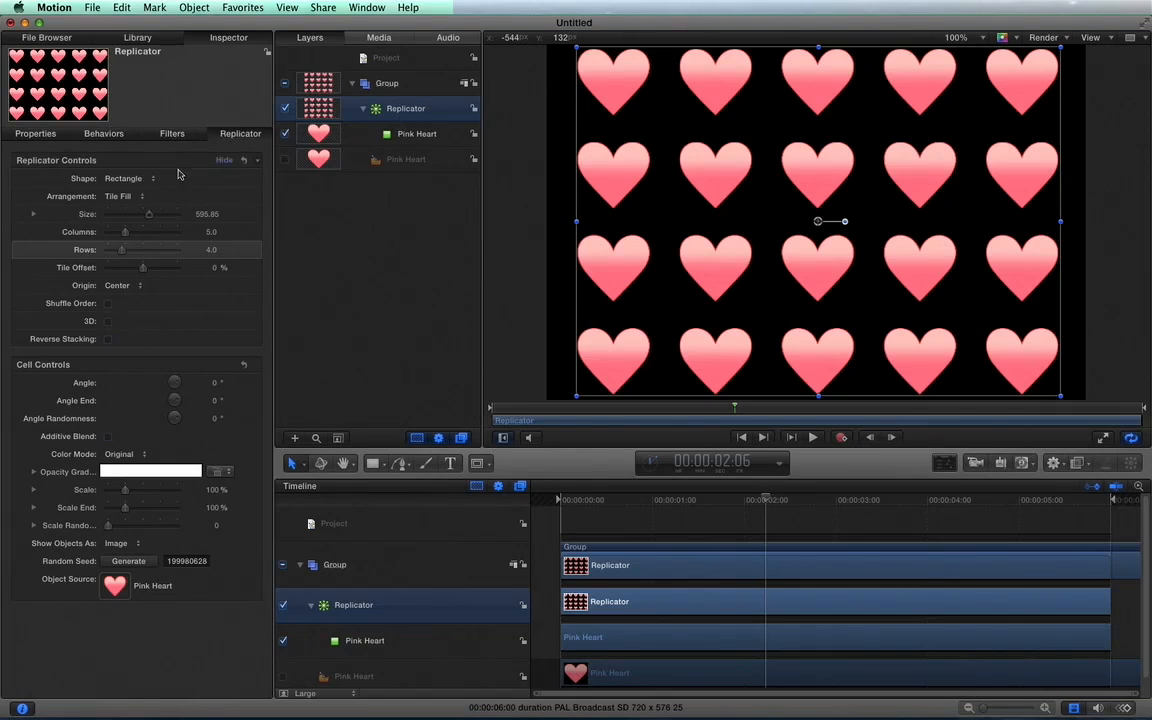
Change the replicator's shape to Spiral with 4 arms and 8 points per arm.
{"action": "left_click", "coordinate": [124, 178]}
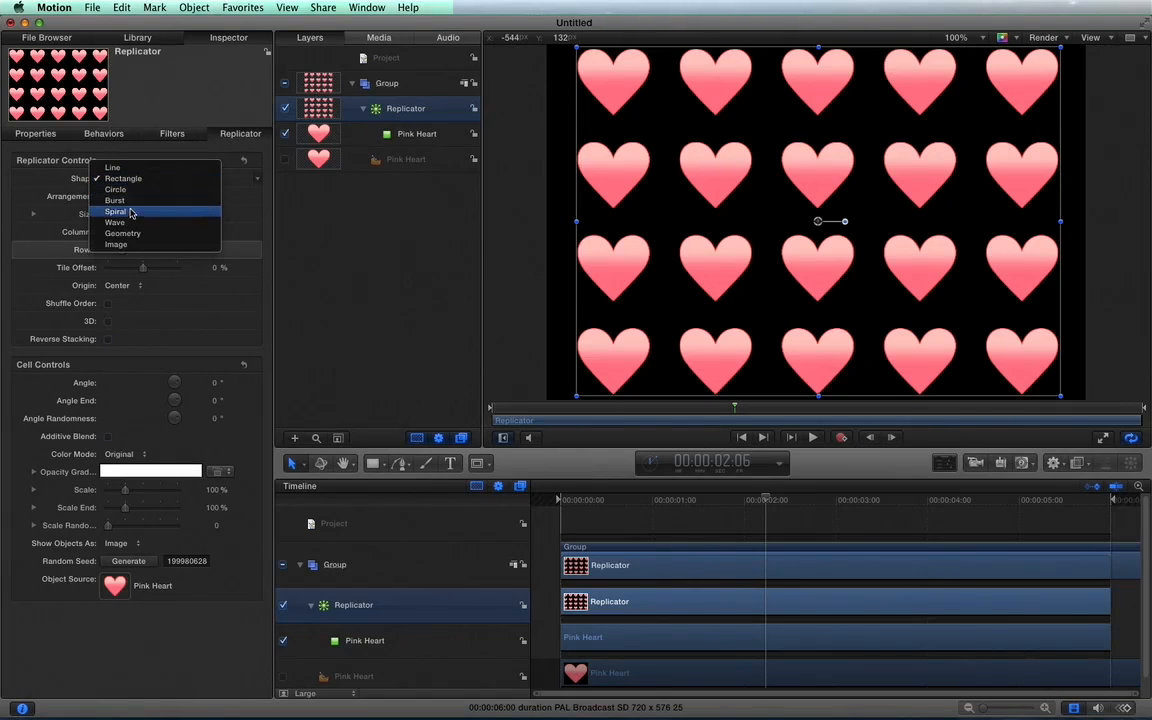
{"action": "left_click", "coordinate": [130, 212]}
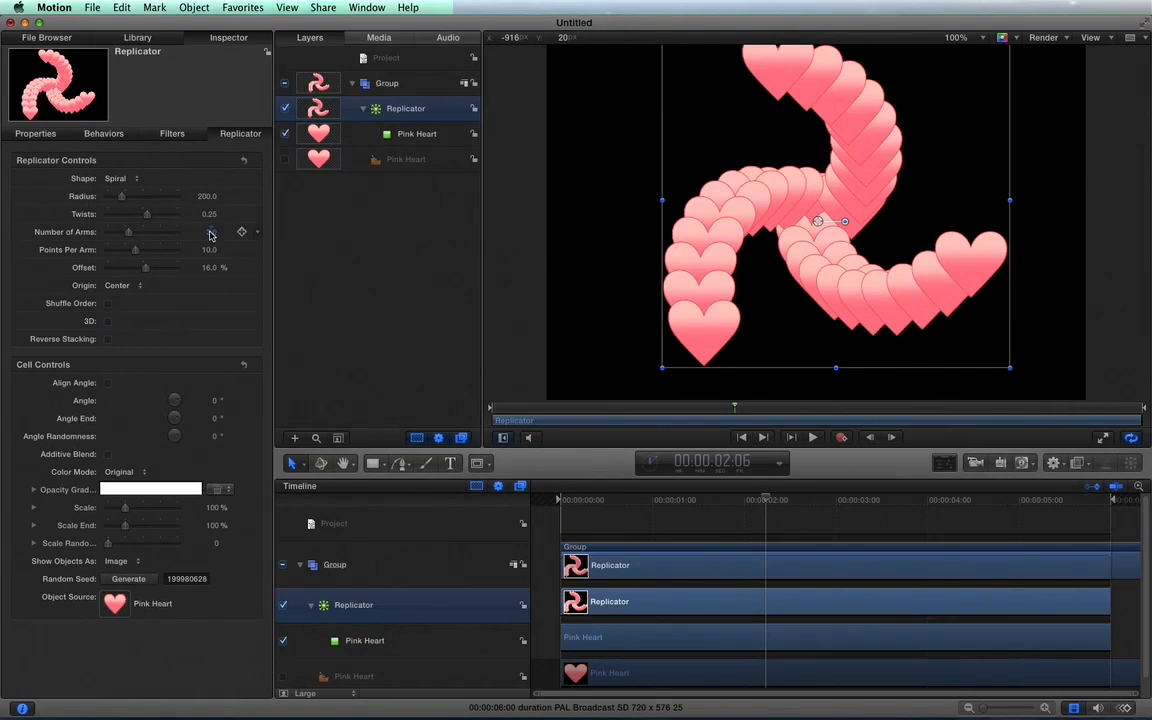
{"action": "left_click", "coordinate": [210, 232]}
{"action": "mouse_move", "coordinate": [210, 232]}
{"action": "left_mouse_down"}
{"action": "mouse_move", "coordinate": [211, 208]}
{"action": "mouse_move", "coordinate": [206, 271]}
{"action": "mouse_move", "coordinate": [208, 253]}
{"action": "left_mouse_up"}
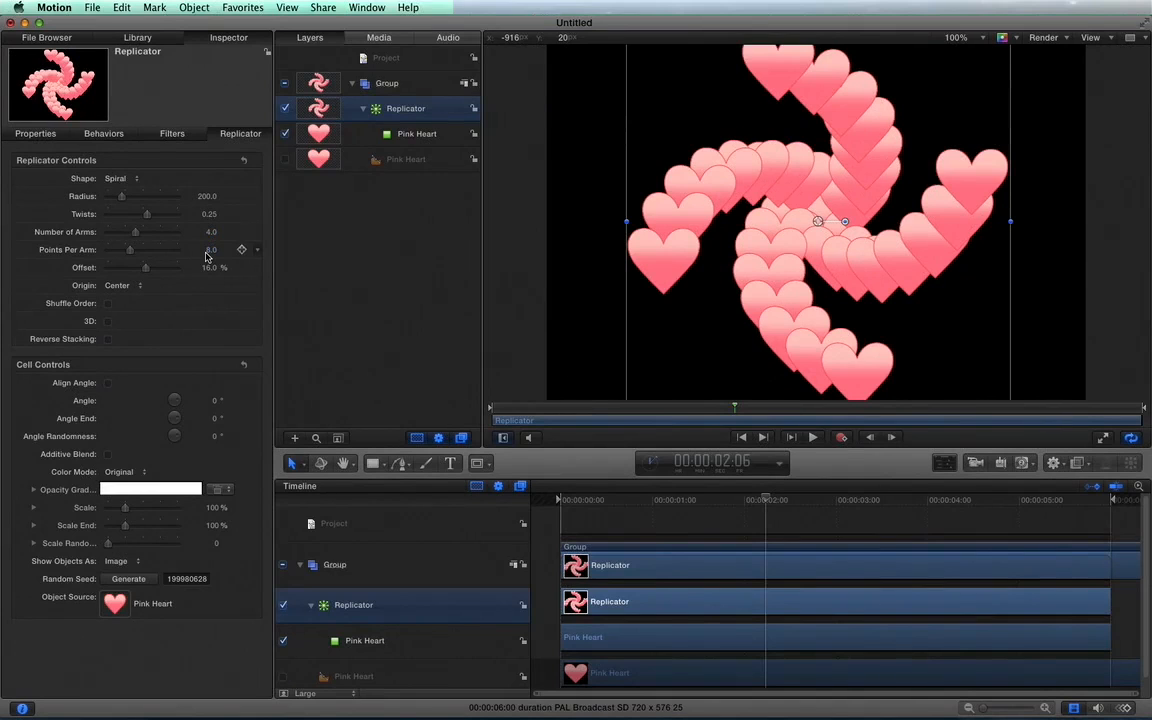
Change the replicator's shape to Circle and its arrangement to Outline.
{"action": "left_click", "coordinate": [117, 180]}
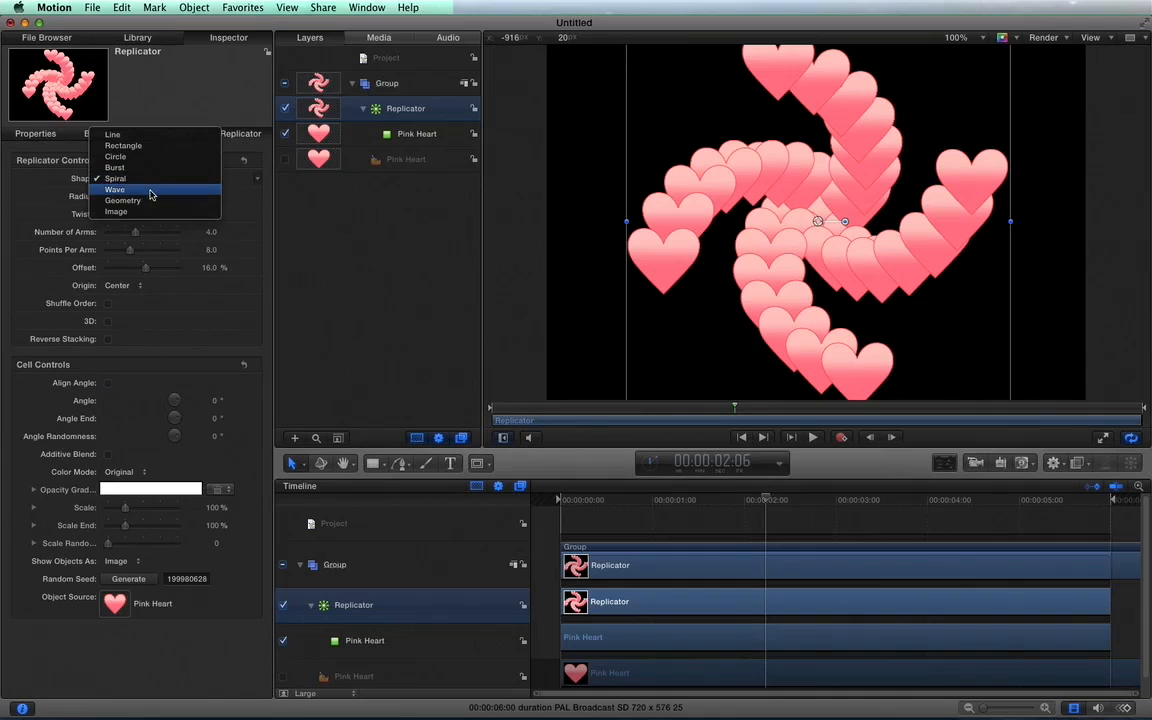
{"action": "left_click", "coordinate": [130, 146]}
{"action": "left_click", "coordinate": [135, 197]}
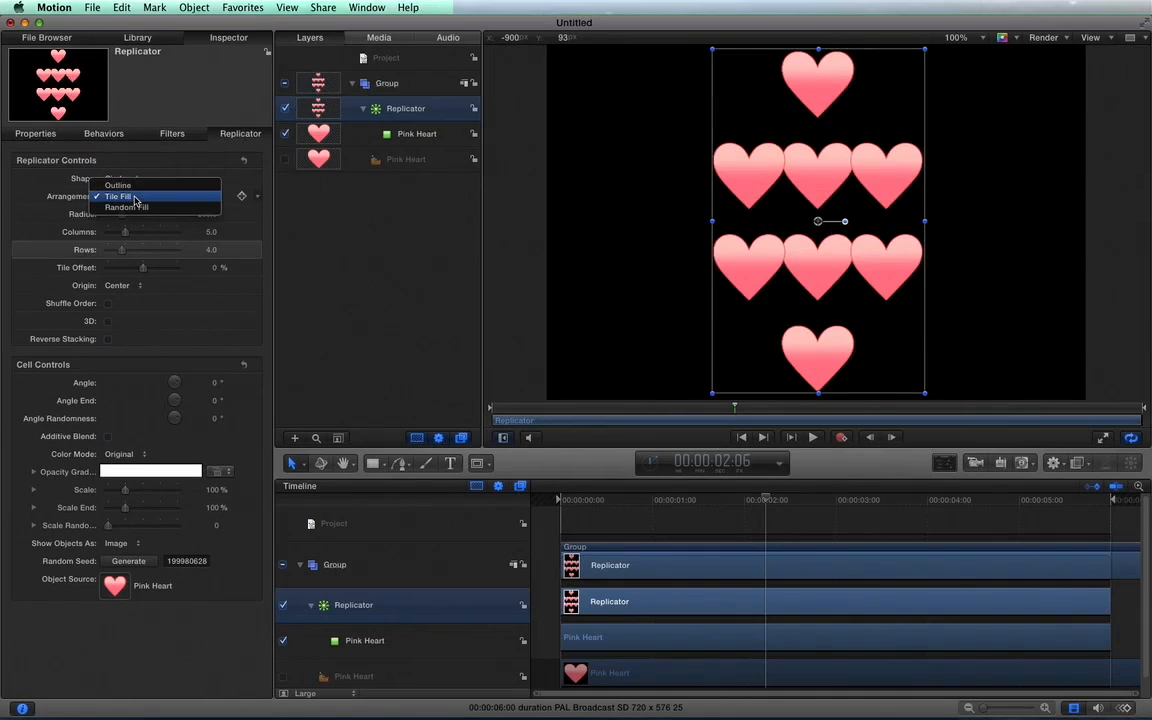
{"action": "left_click", "coordinate": [125, 185]}
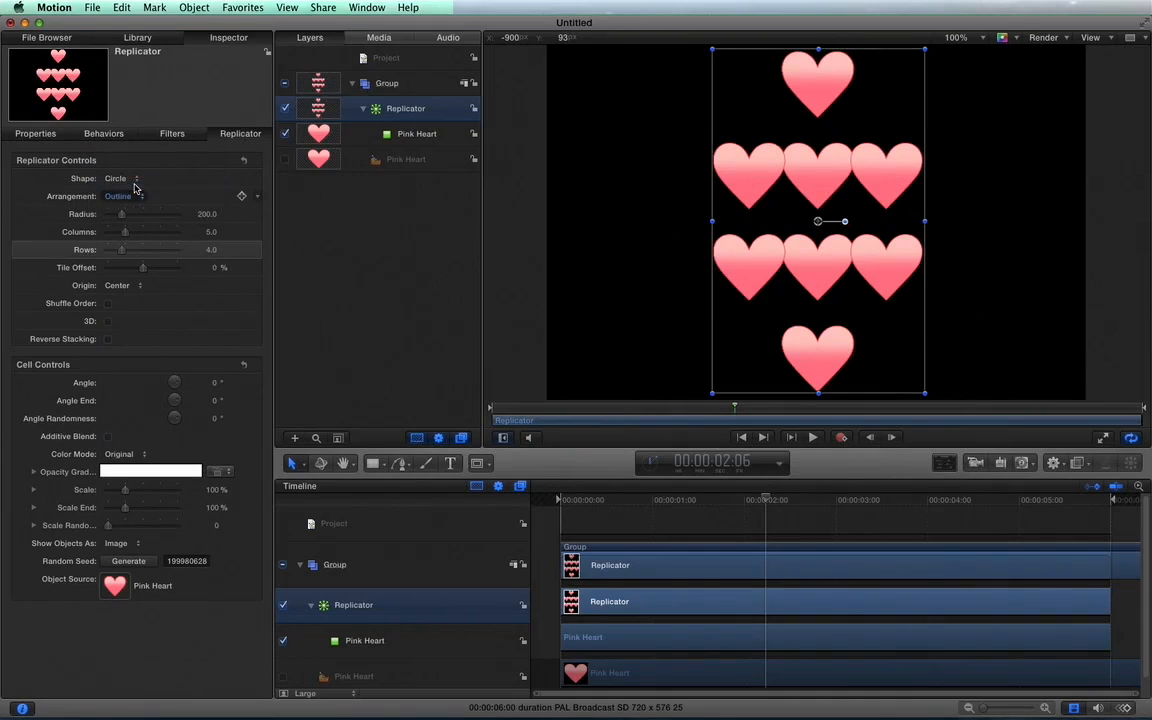
Change the replicator's shape to Geometry.
{"action": "left_click", "coordinate": [118, 178]}
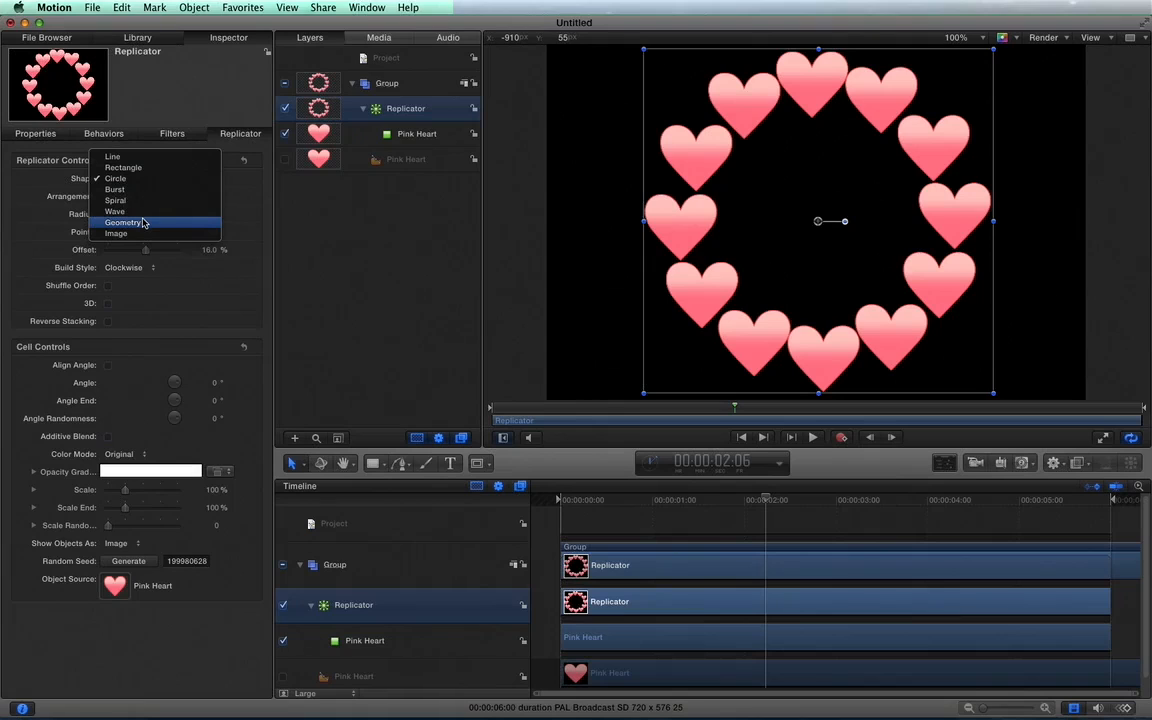
{"action": "left_click", "coordinate": [143, 222]}
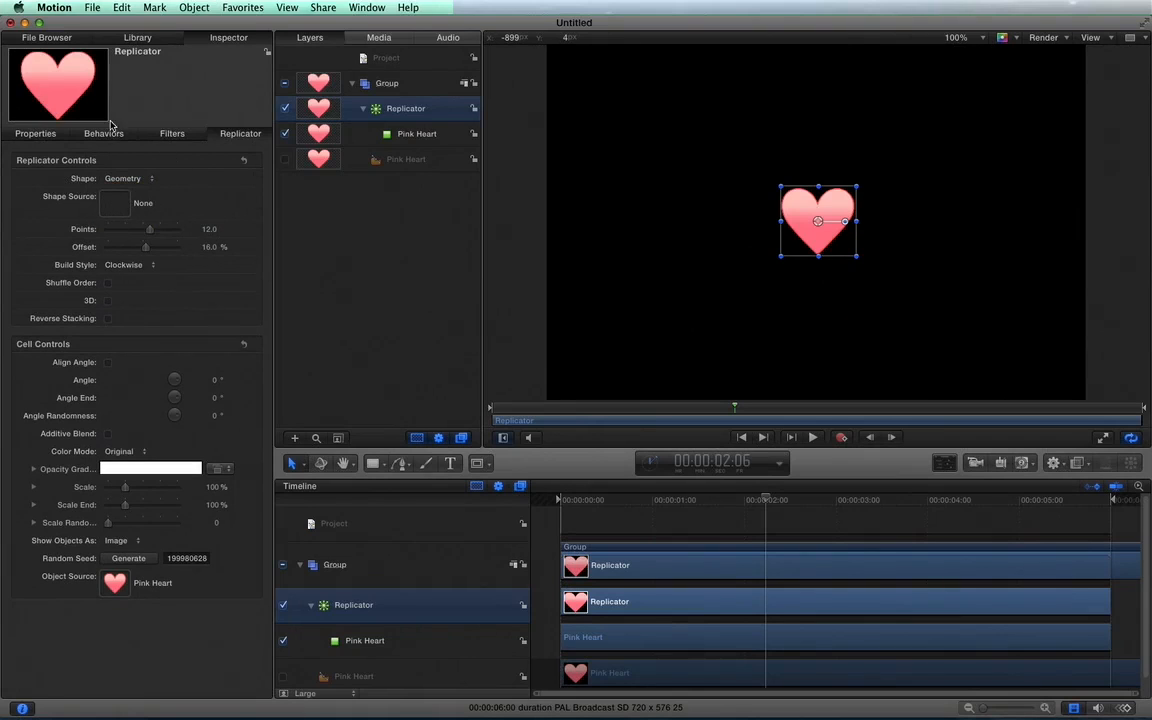
Add a Pentagon from the library's Shapes to the project and enlarge it evenly around its center.
{"action": "left_click", "coordinate": [132, 40]}
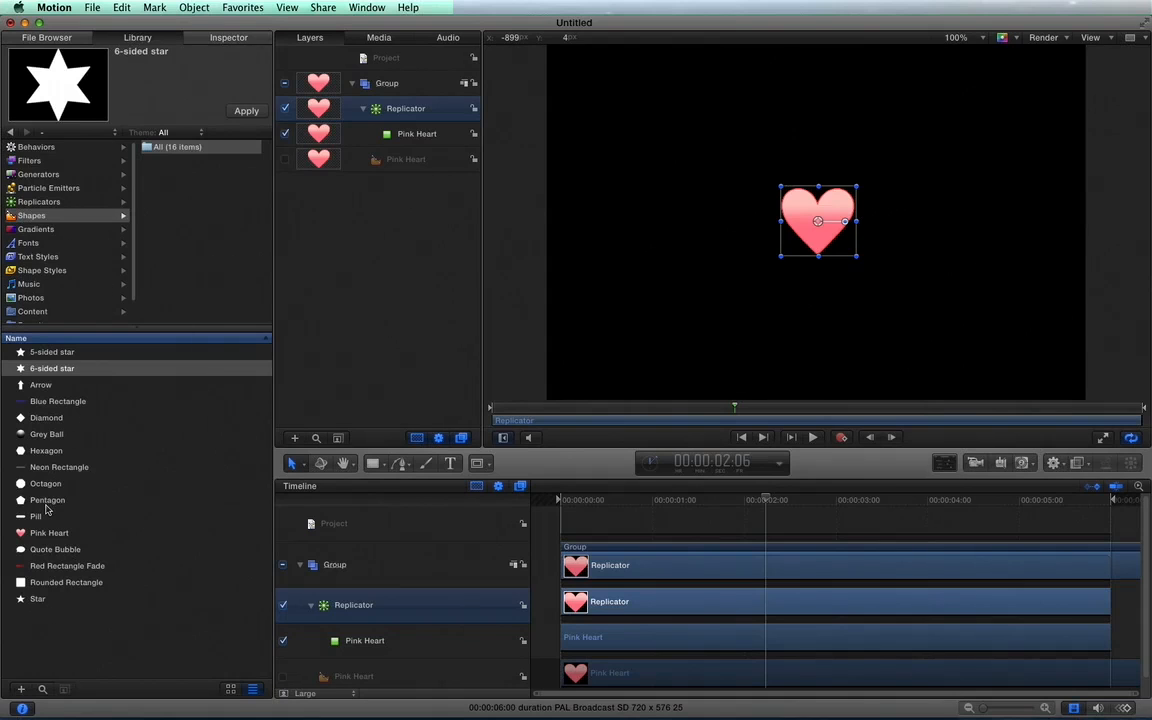
{"action": "left_click_drag", "start_coordinate": [46, 500], "coordinate": [380, 306]}
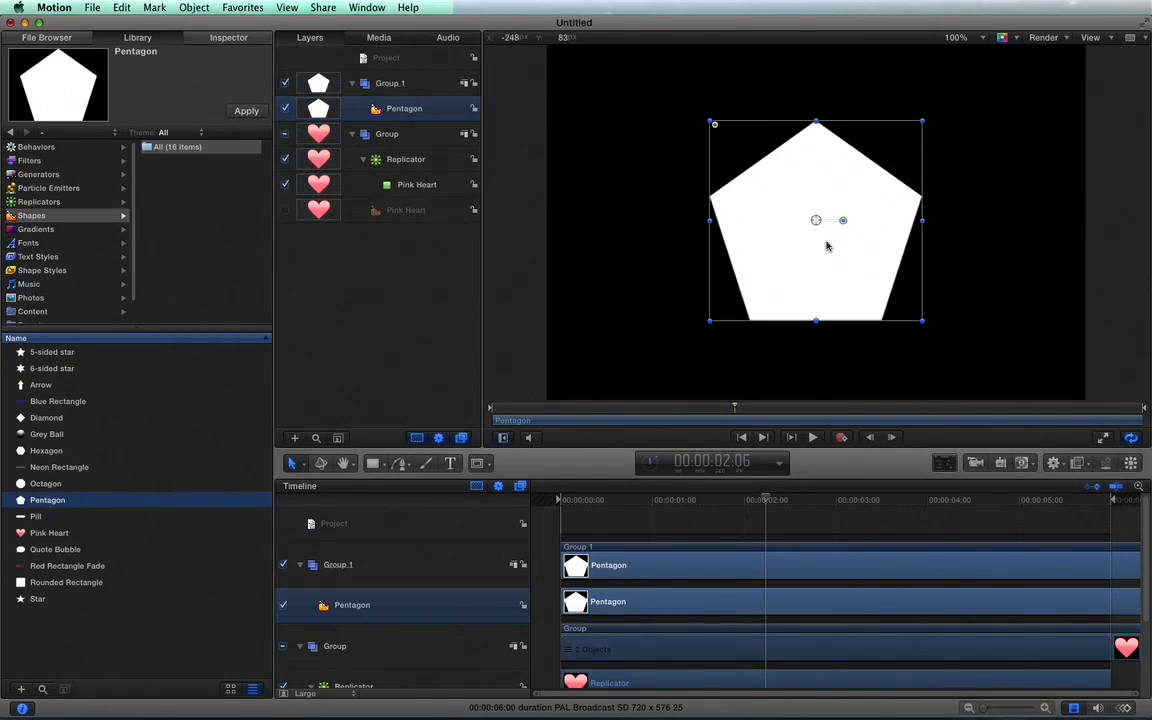
{"action": "left_click", "coordinate": [922, 322]}
{"action": "left_click_drag", "start_coordinate": [927, 326], "coordinate": [958, 346]}
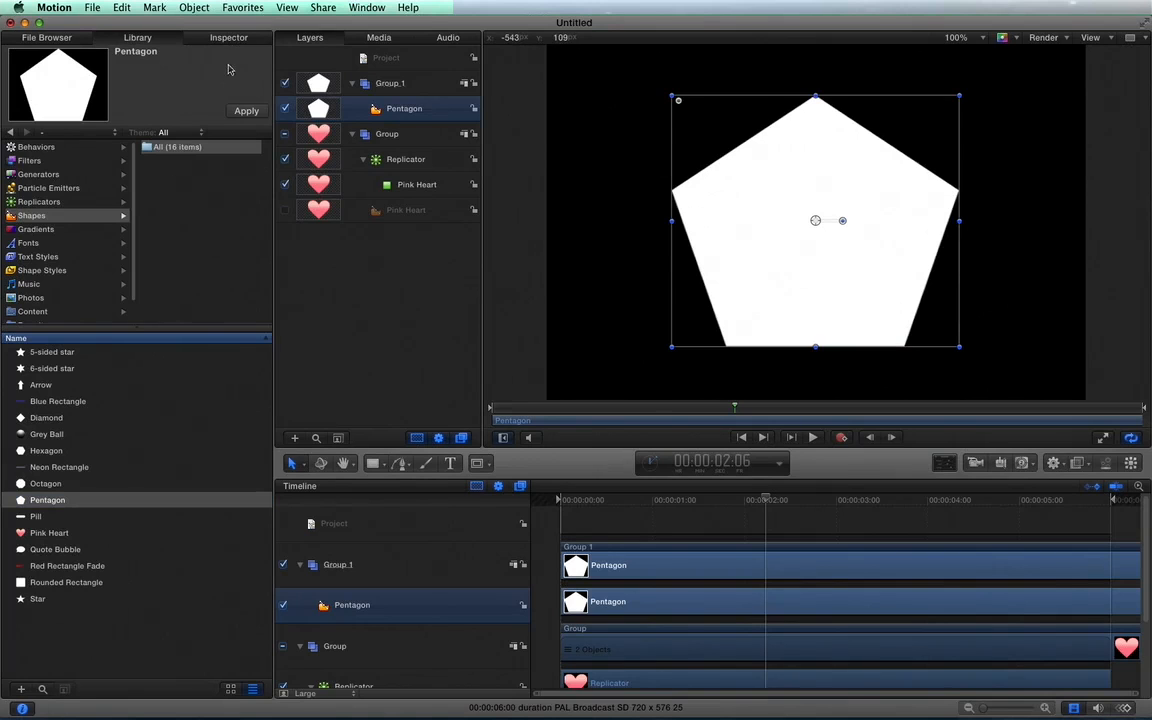
Assign the Pentagon as the replicator's shape source and hide the Pentagon layer.
{"action": "left_click", "coordinate": [412, 163]}
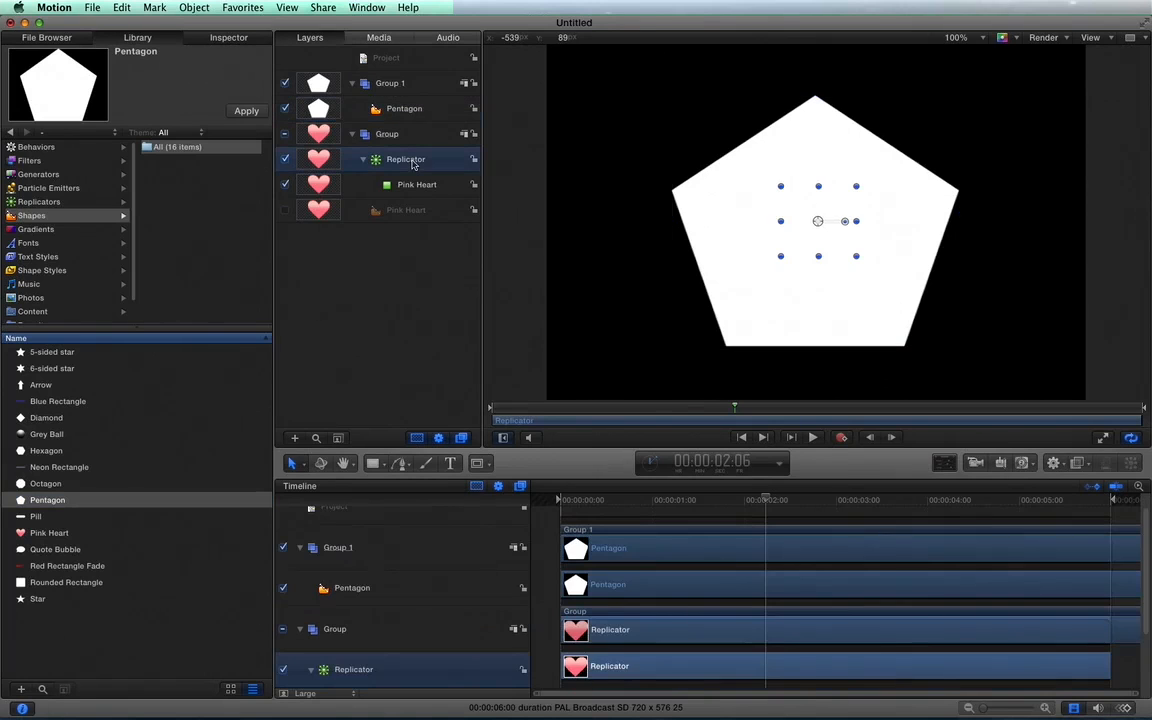
{"action": "left_click", "coordinate": [227, 38]}
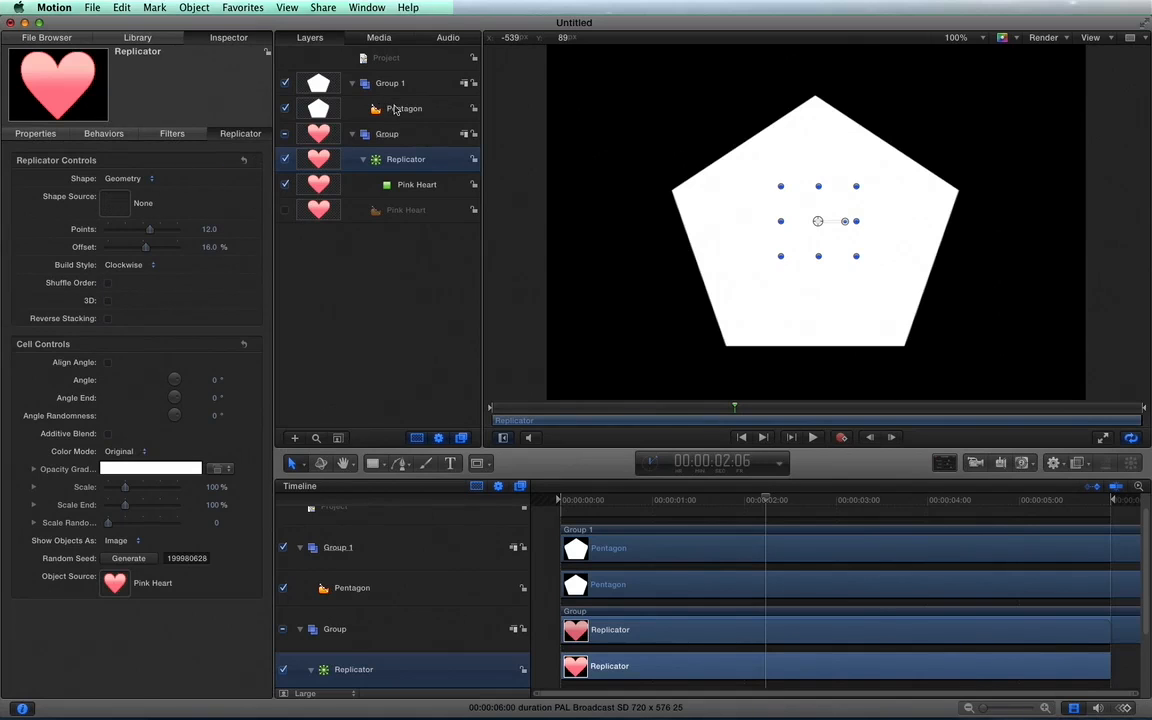
{"action": "left_click_drag", "start_coordinate": [352, 103], "coordinate": [108, 205]}
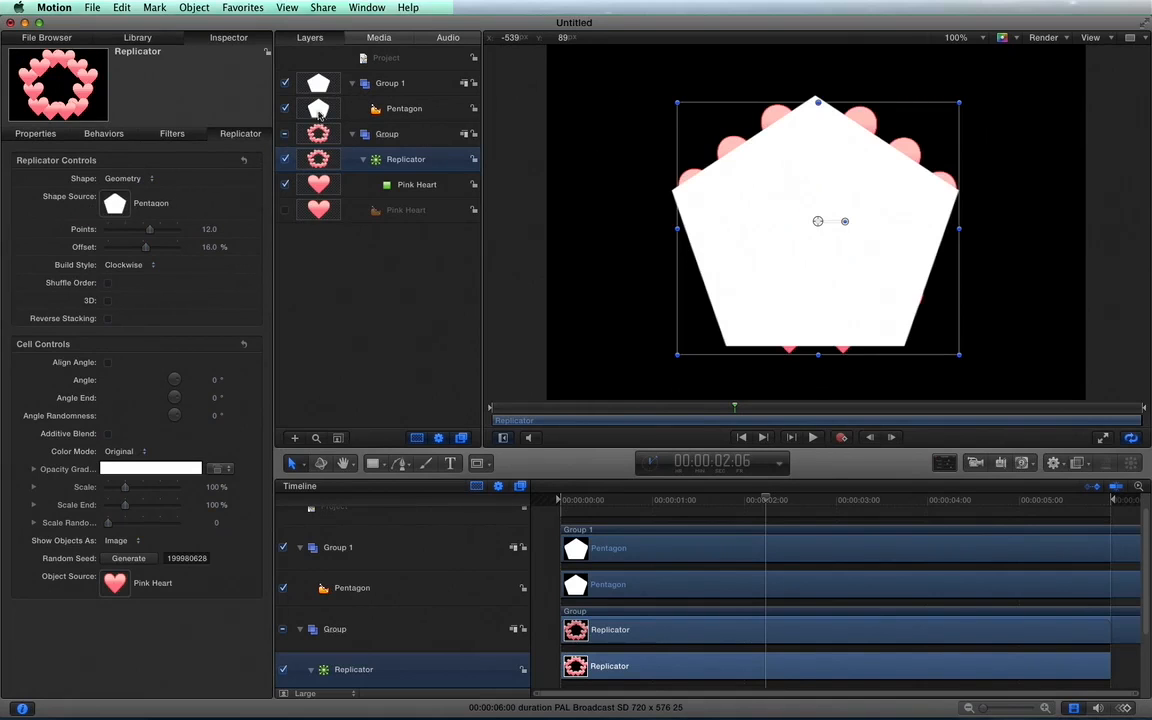
{"action": "left_click", "coordinate": [286, 108]}
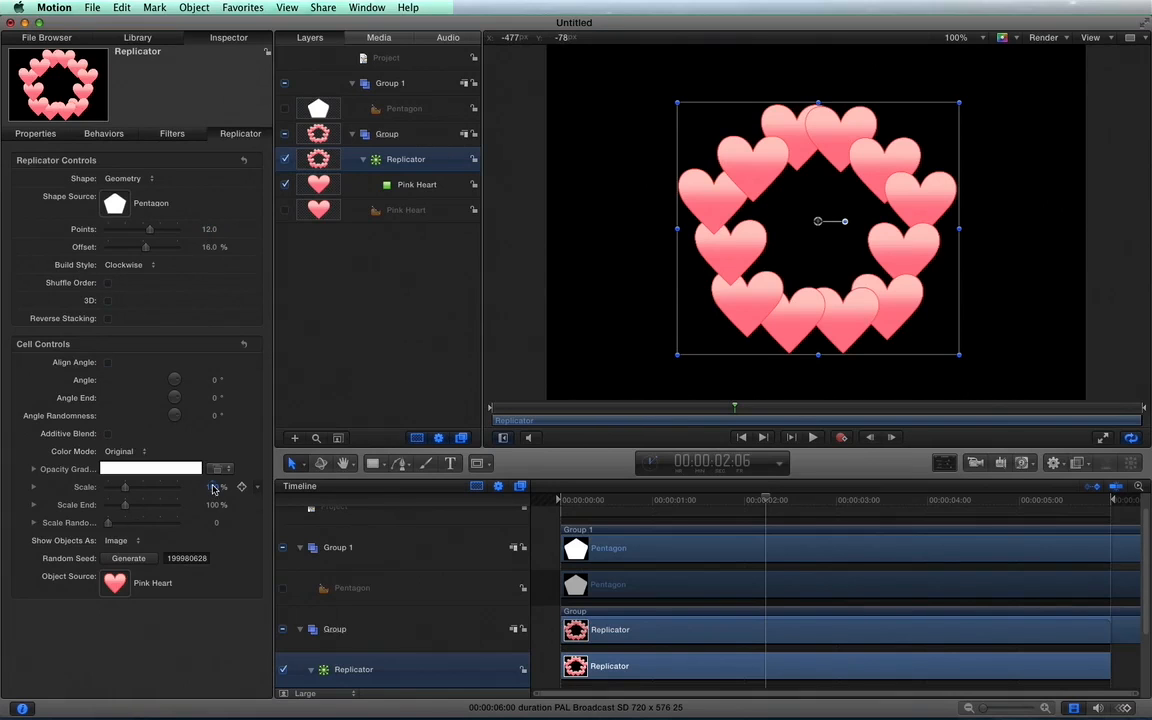
Reduce the scale of the replicator's cells to 20%.
{"action": "left_click_drag", "start_coordinate": [213, 488], "coordinate": [183, 488]}
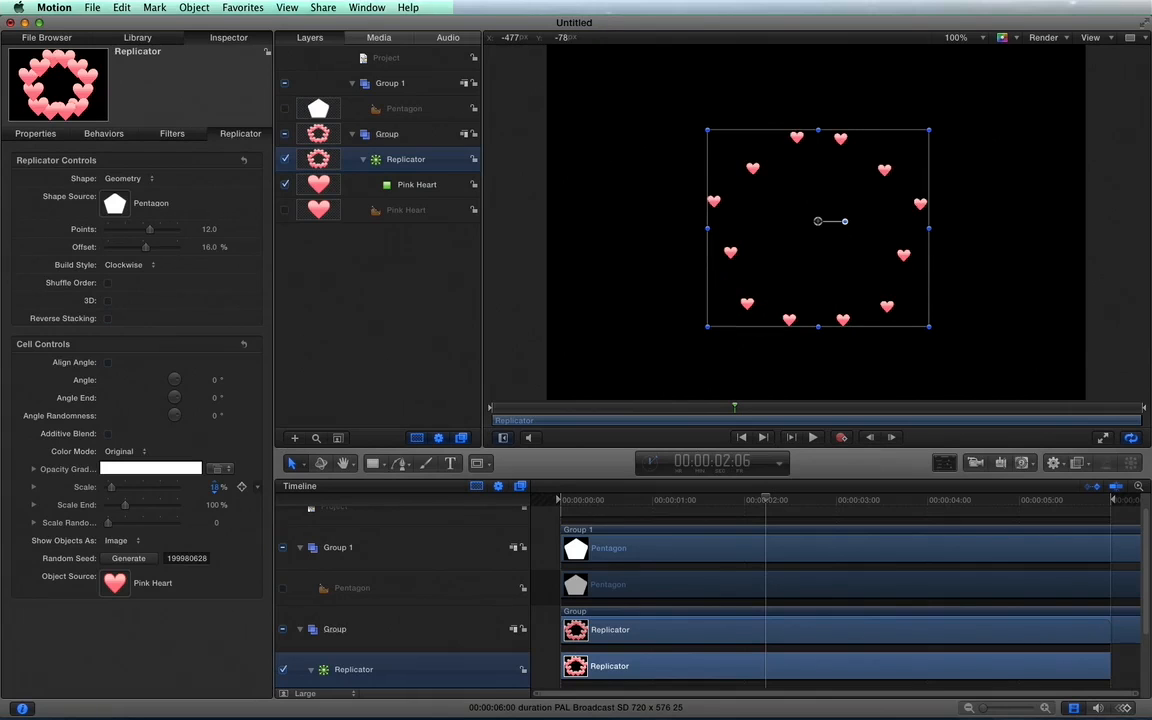
{"action": "left_click_drag", "start_coordinate": [214, 487], "coordinate": [211, 483]}
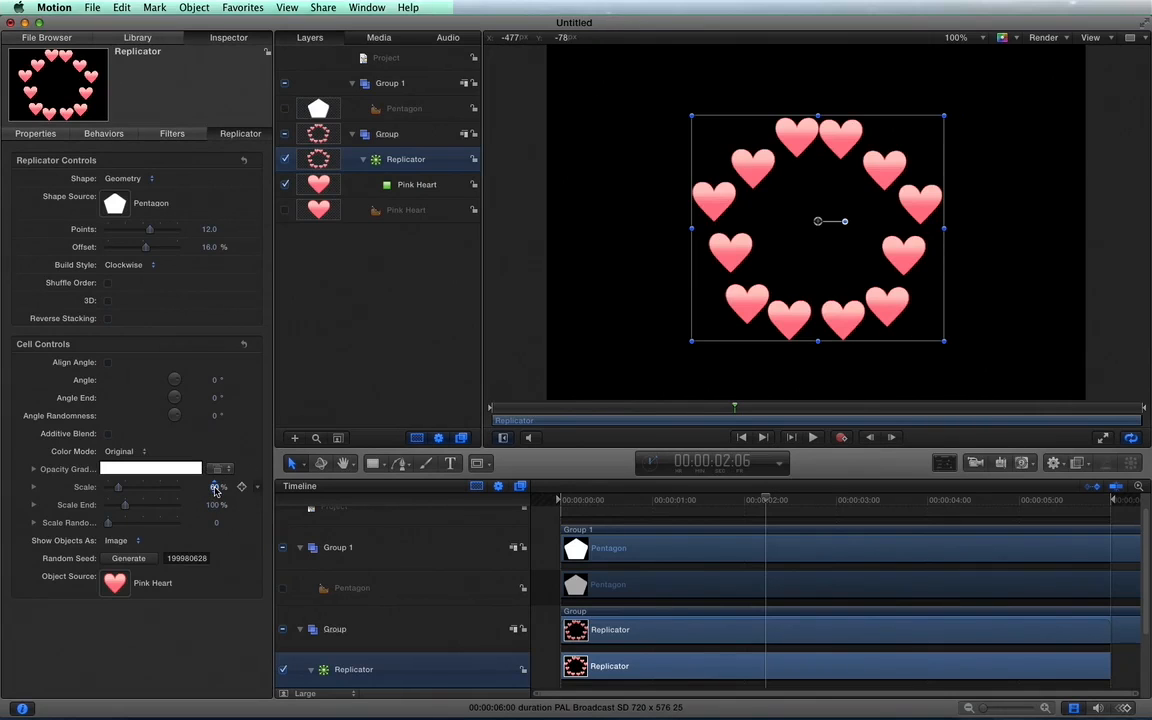
{"action": "left_click_drag", "start_coordinate": [214, 488], "coordinate": [194, 488]}
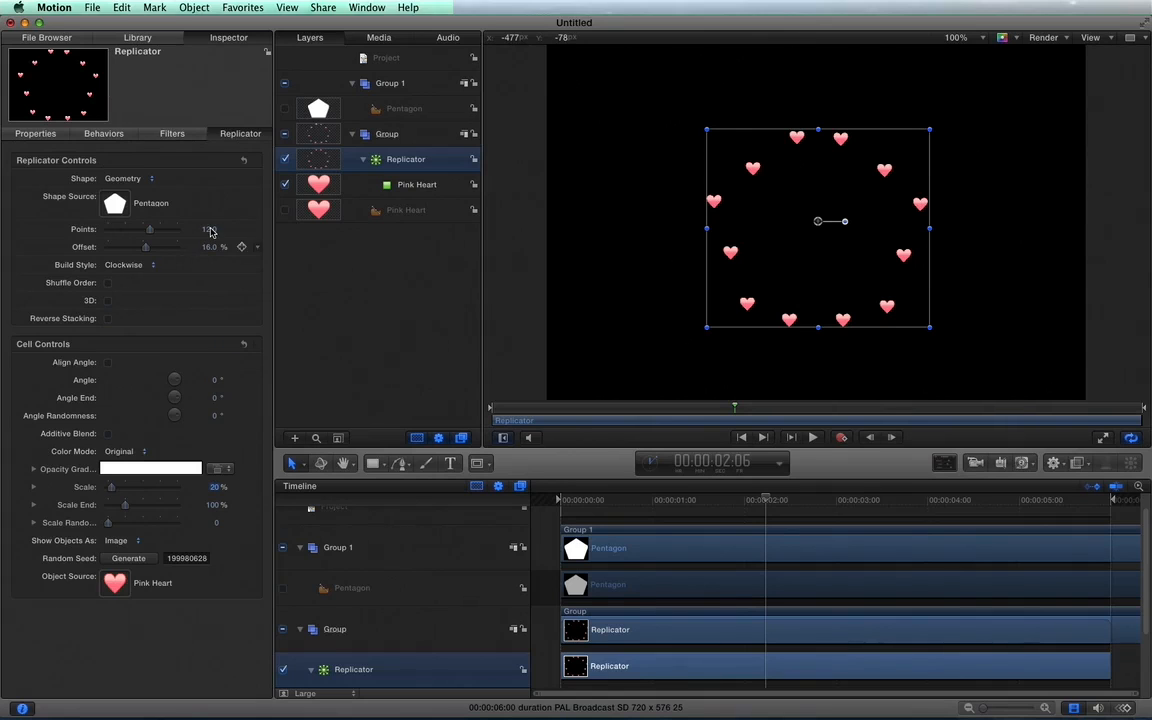
Set the number of points along the pentagon outline to 30.
{"action": "left_click", "coordinate": [211, 232]}
{"action": "type", "text": "30"}
{"action": "key", "text": "Return"}
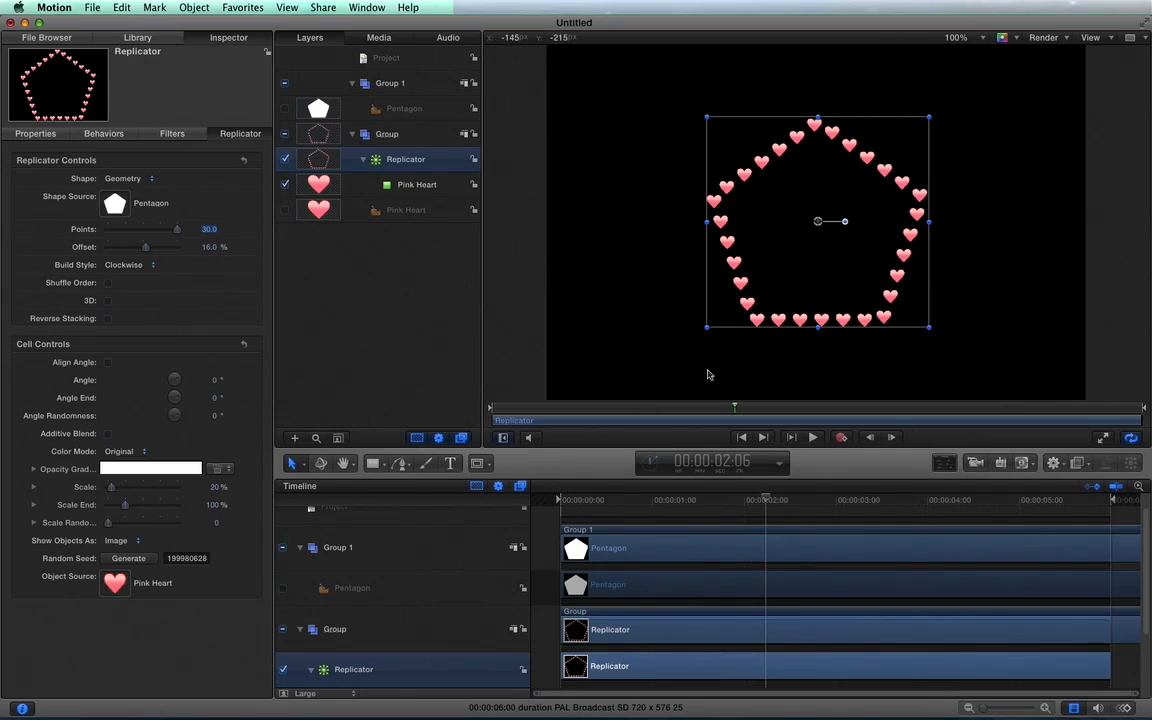
Hide the layers list and the timeline and fit the canvas to the enlarged viewing area.
{"action": "key", "text": "F5"}
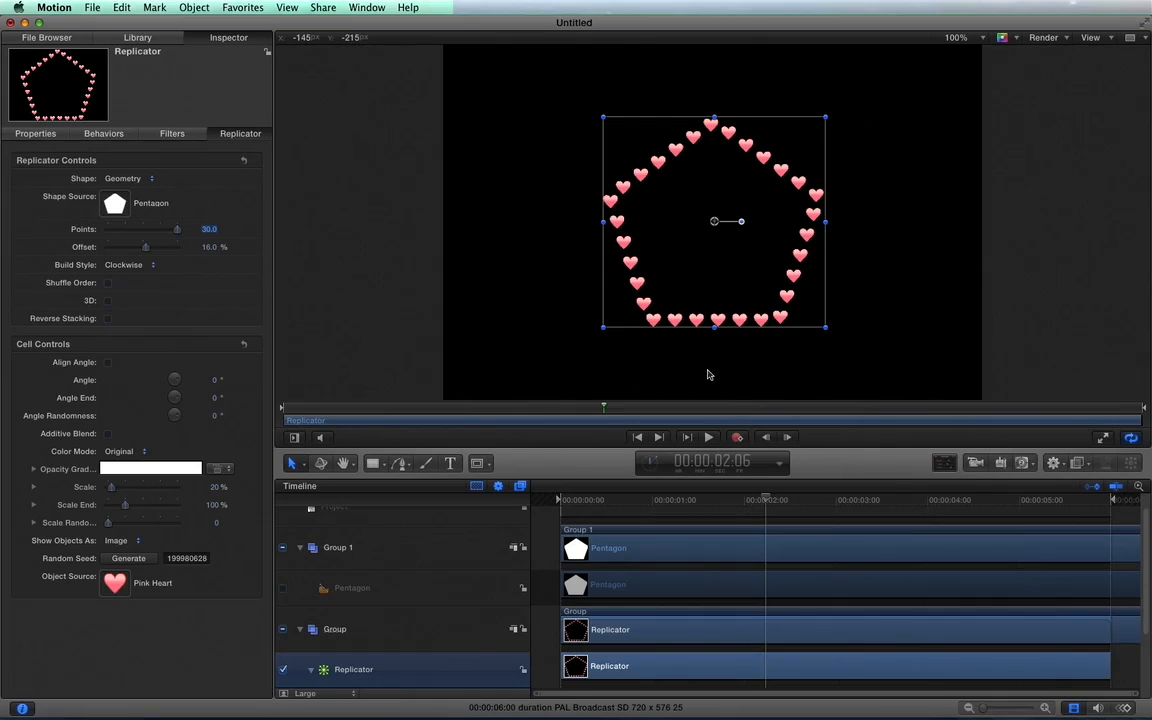
{"action": "key", "text": "F6"}
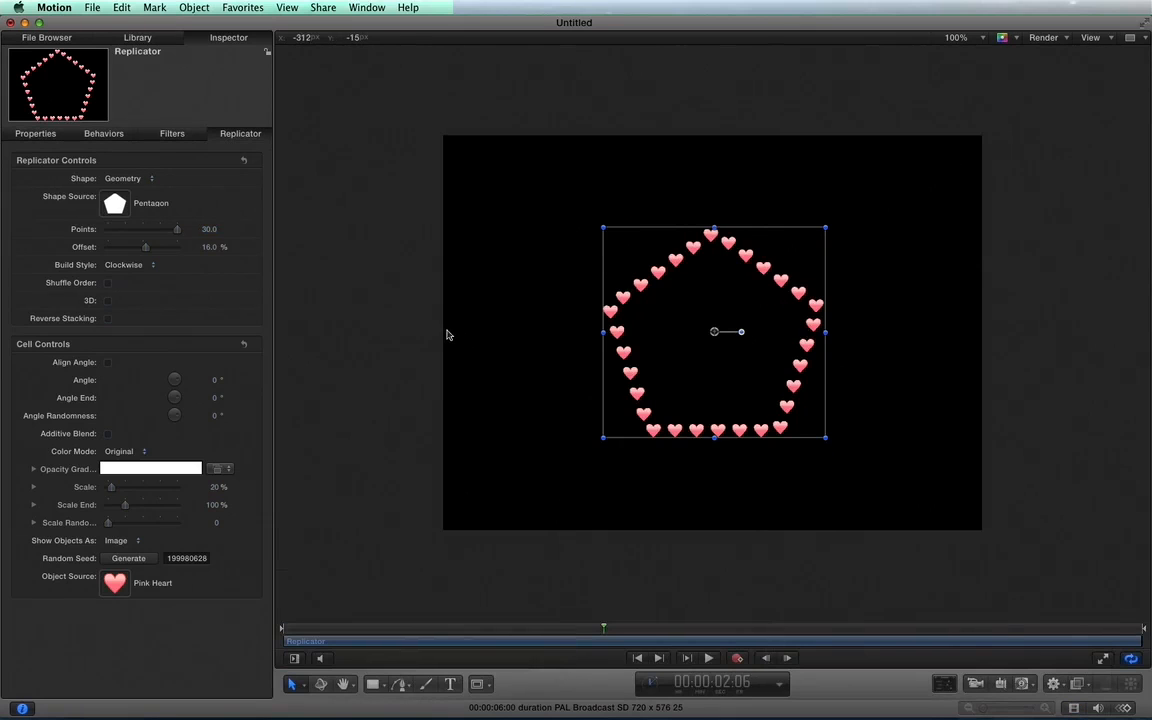
{"action": "key", "text": "shift+z"}
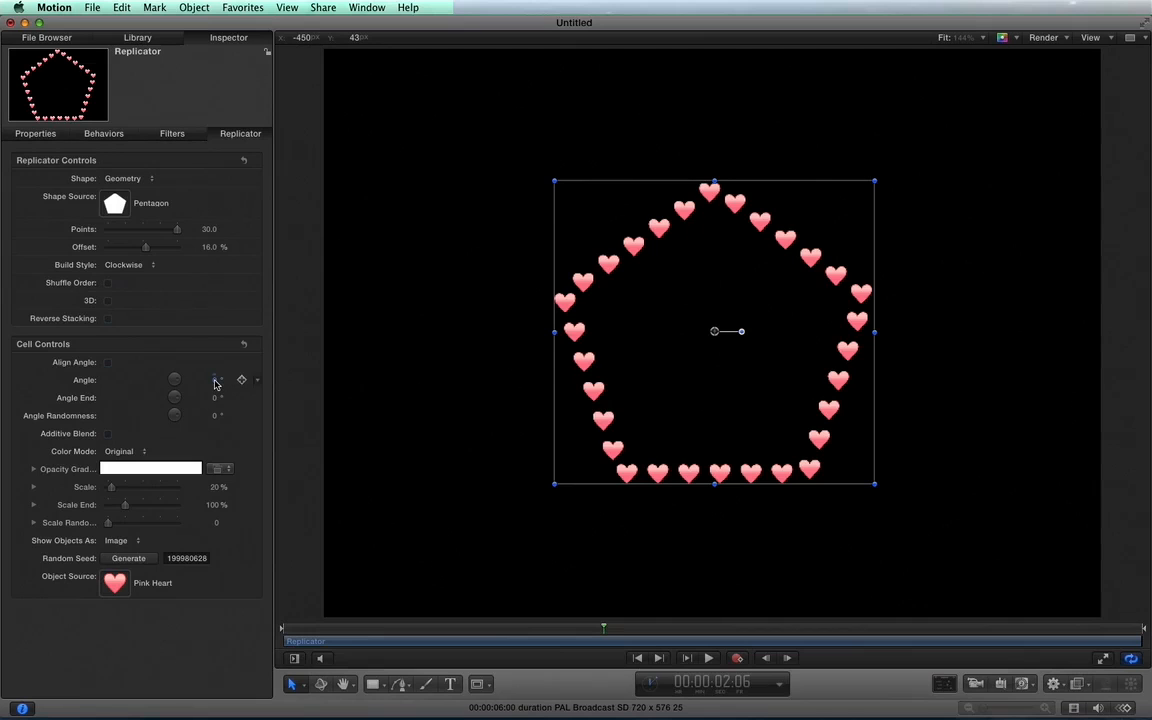
Set the cell angle to 43° and add an angle keyframe at the first frame.
{"action": "left_click_drag", "start_coordinate": [214, 383], "coordinate": [258, 383]}
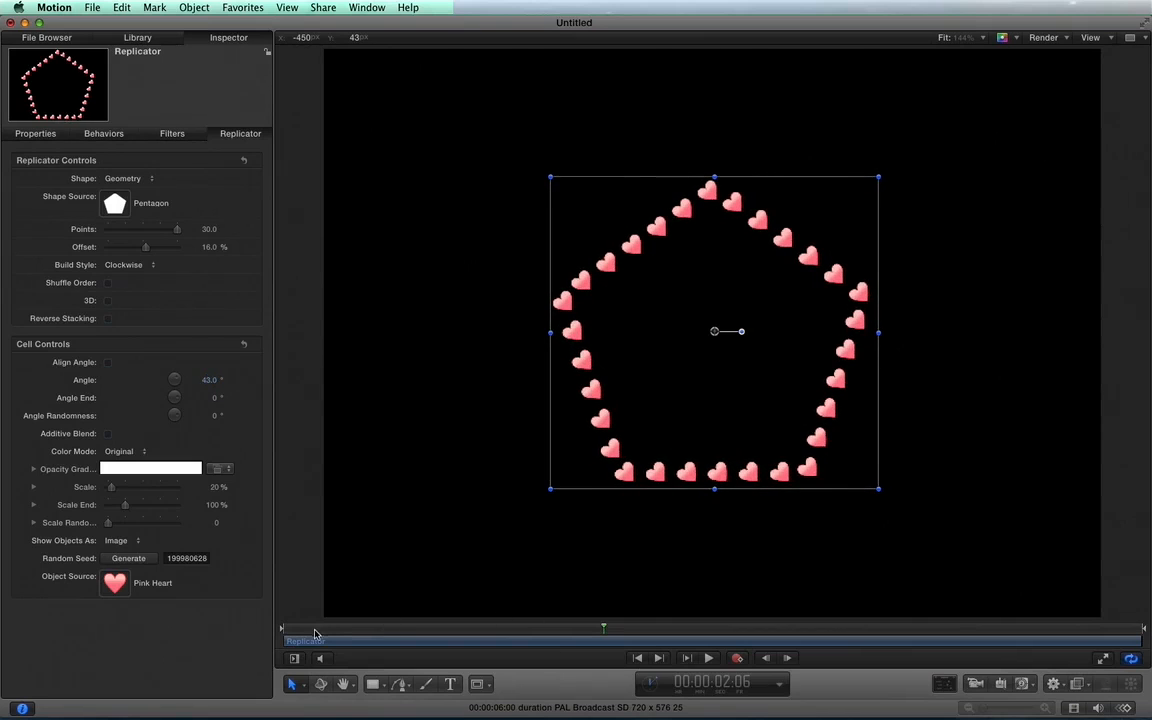
{"action": "left_click_drag", "start_coordinate": [312, 629], "coordinate": [274, 628]}
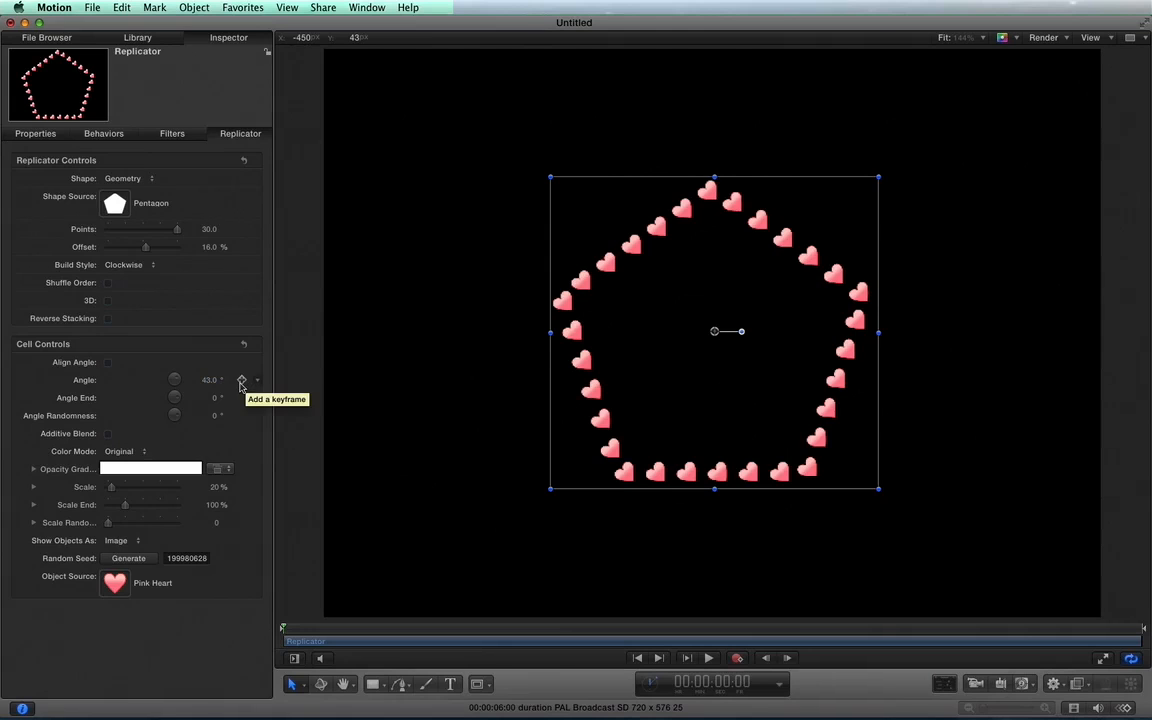
{"action": "left_click", "coordinate": [241, 381]}
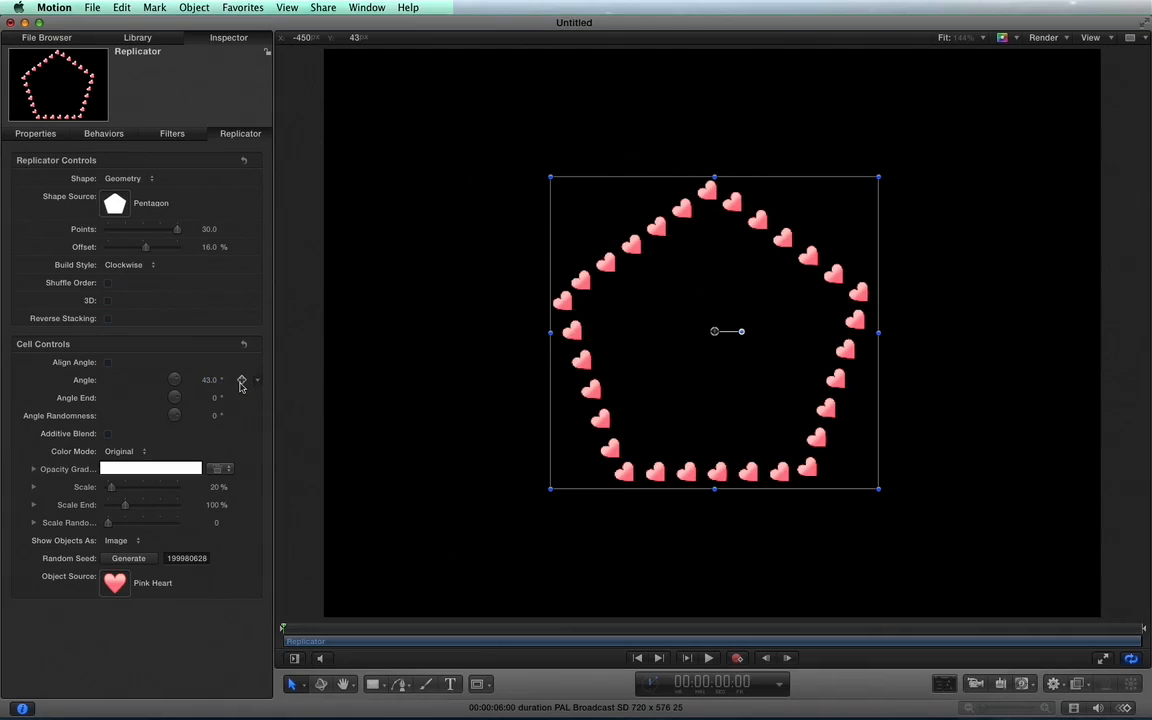
{"action": "left_click", "coordinate": [241, 382]}
Keyframe the cell angle at 132° on the last frame, 00:00:05:24, and preview the animation.
{"action": "left_click", "coordinate": [1128, 630]}
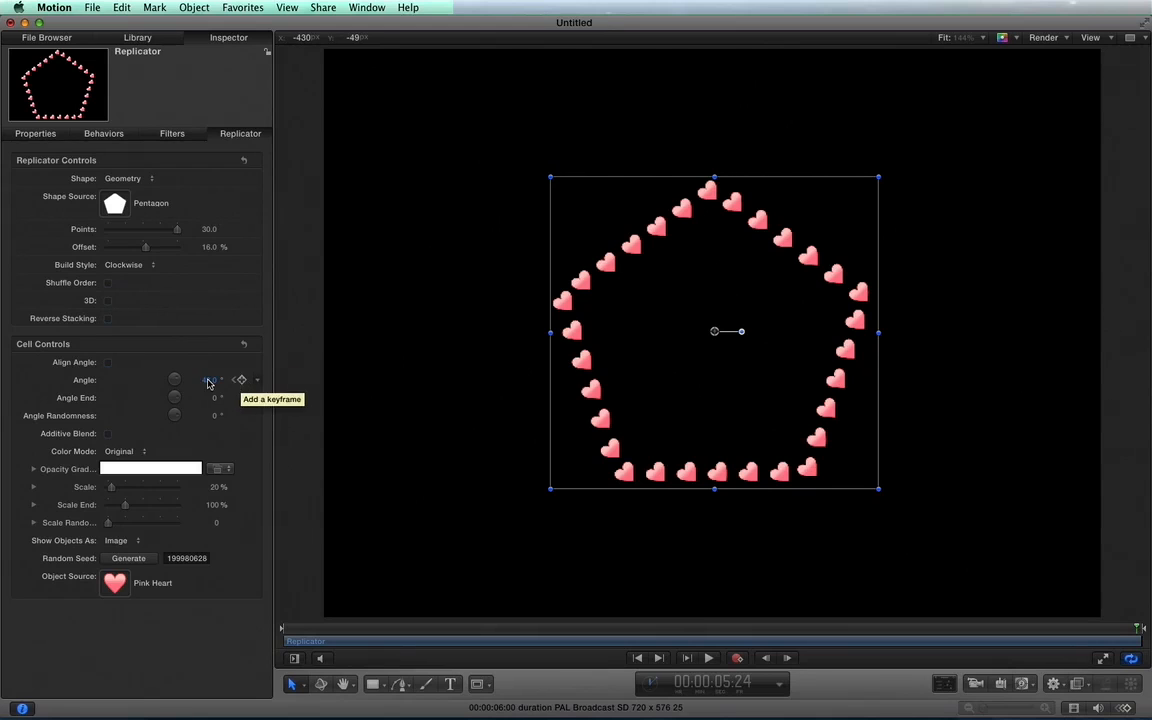
{"action": "left_click", "coordinate": [210, 381]}
{"action": "left_click_drag", "start_coordinate": [210, 384], "coordinate": [210, 312]}
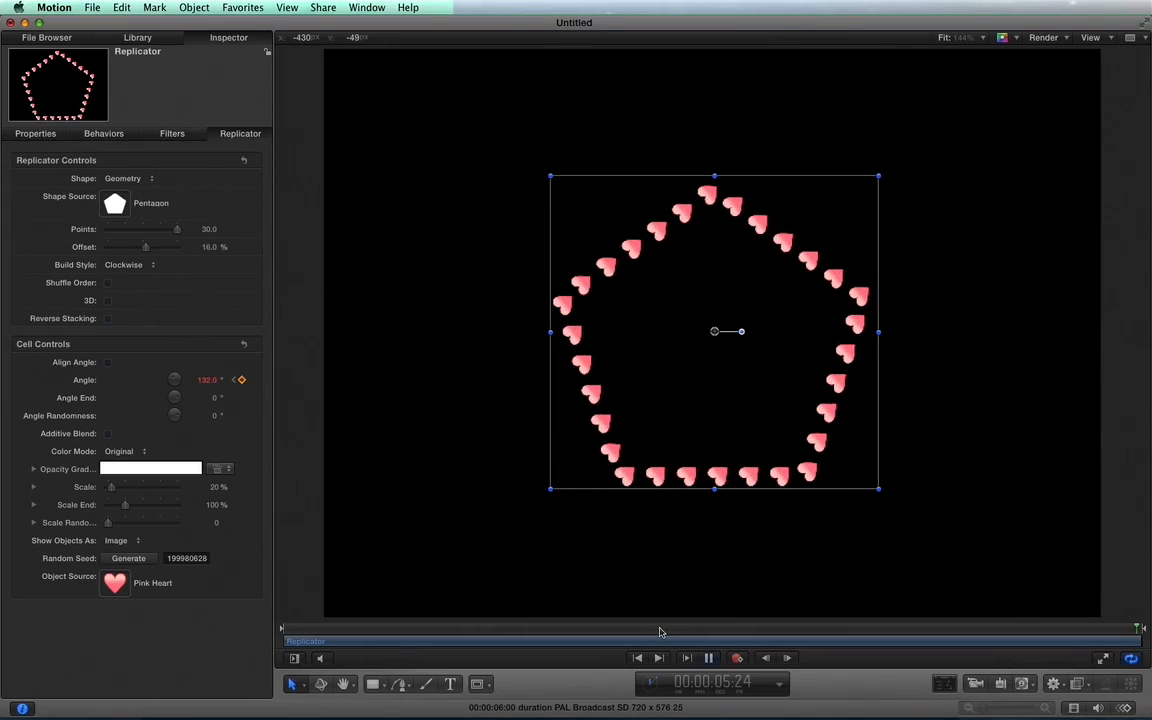
{"action": "key", "text": "space"}
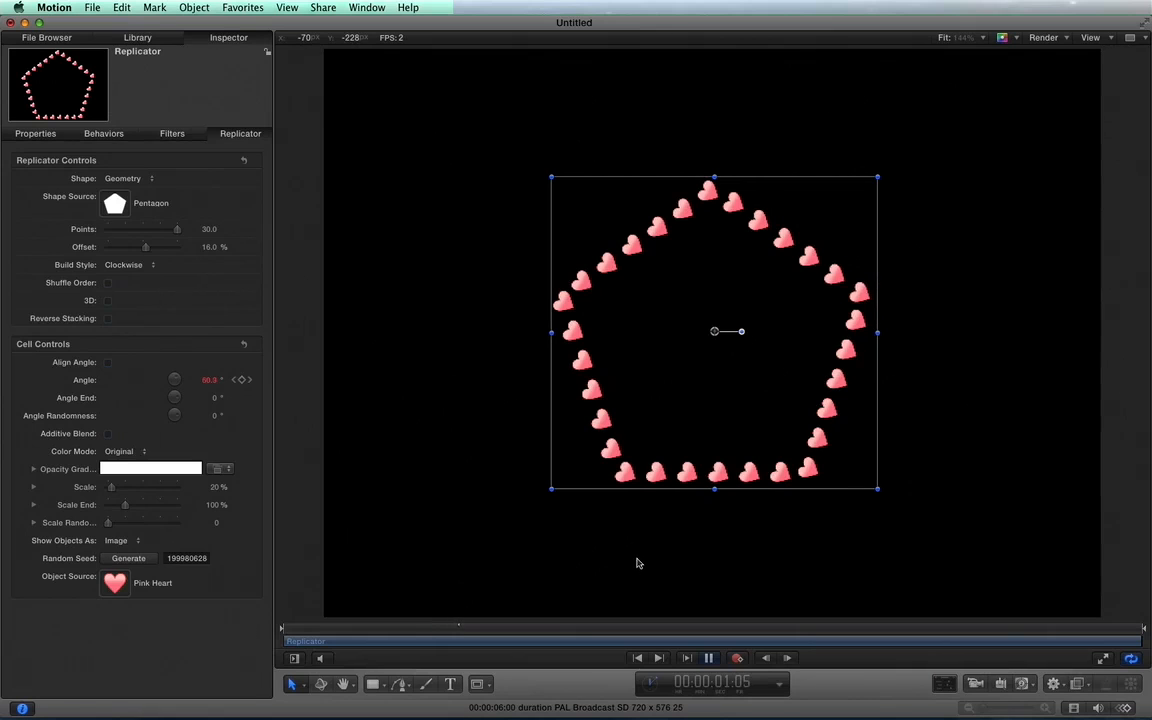
{"action": "left_click", "coordinate": [214, 381]}
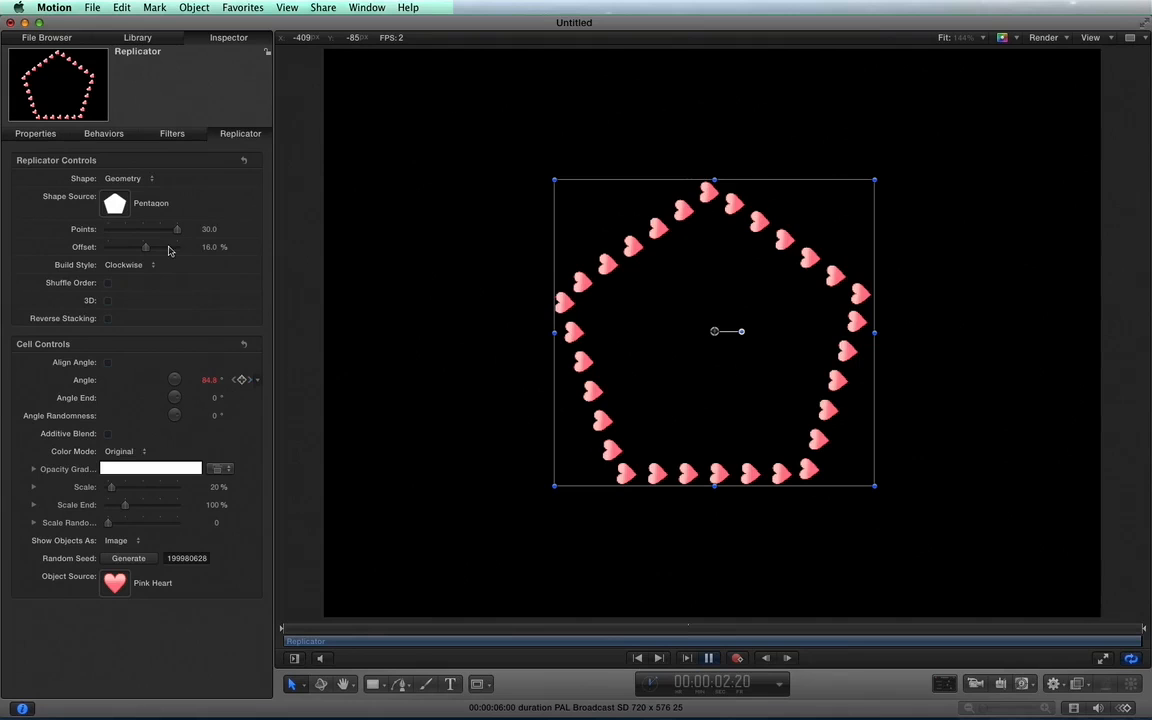